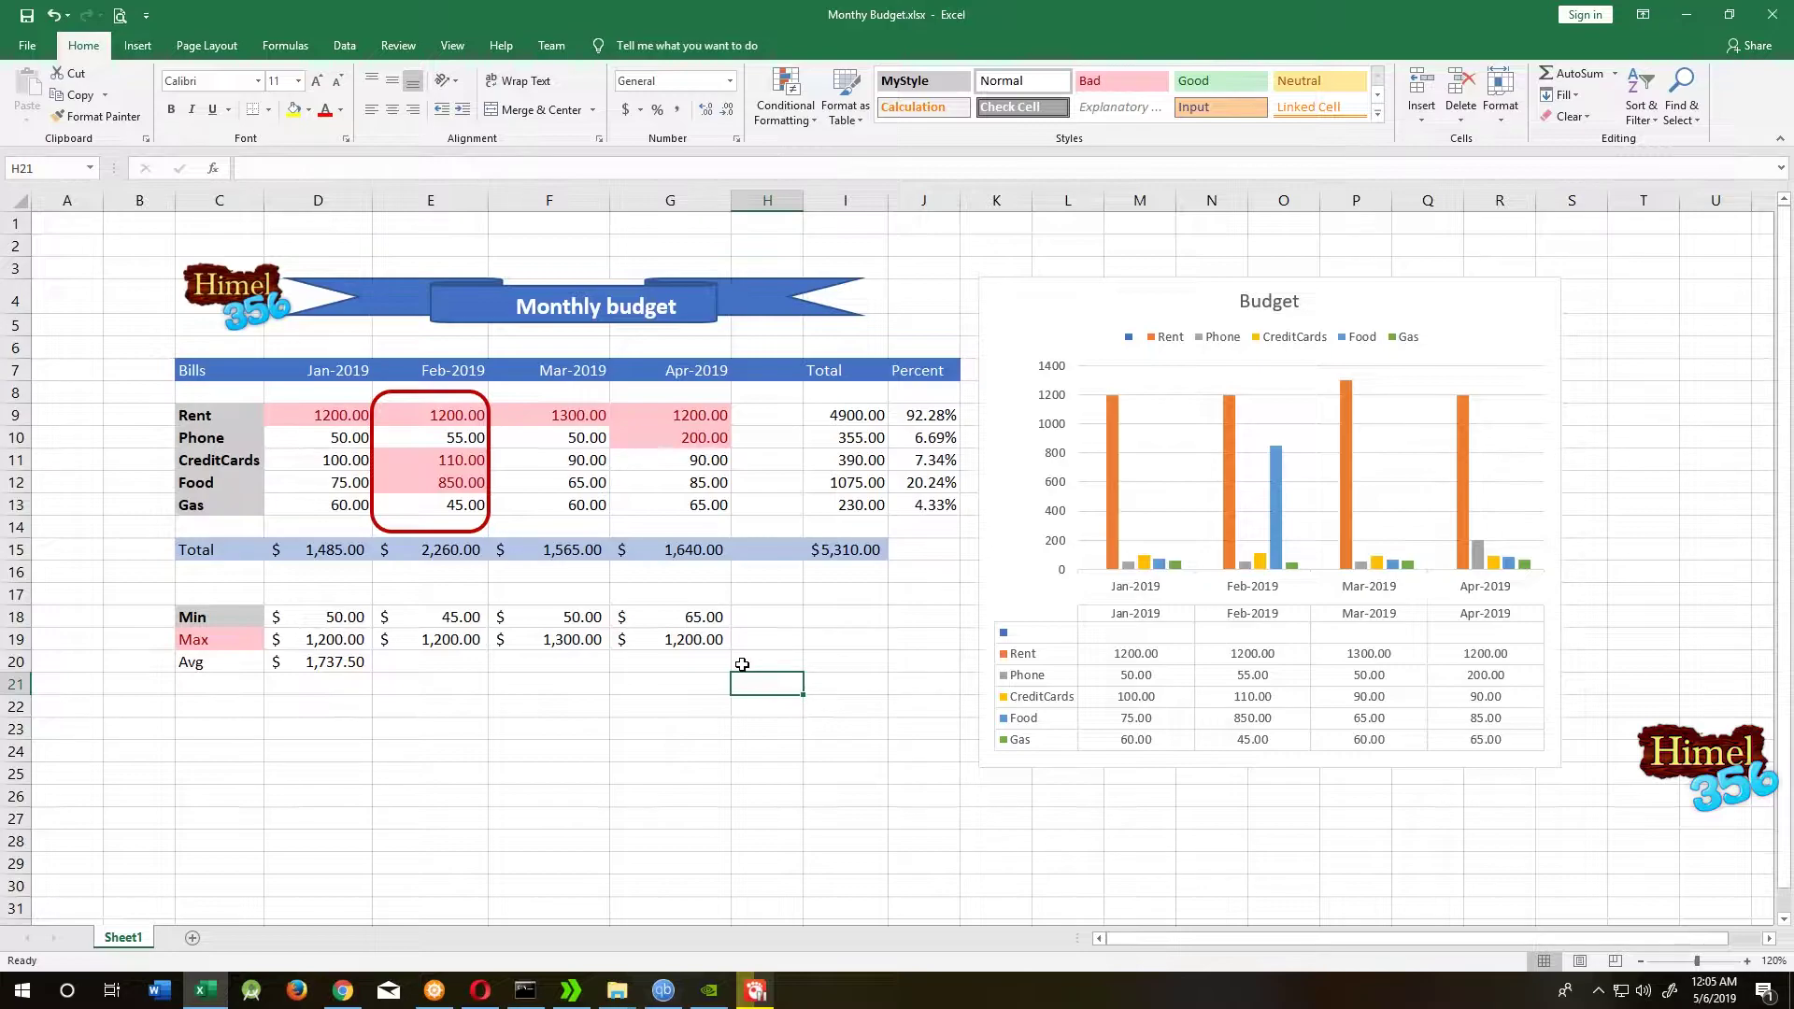
Search the new-workbook online templates for 'loan', showing the Loan calculator template
{"action": "left_click", "coordinate": [651, 686]}
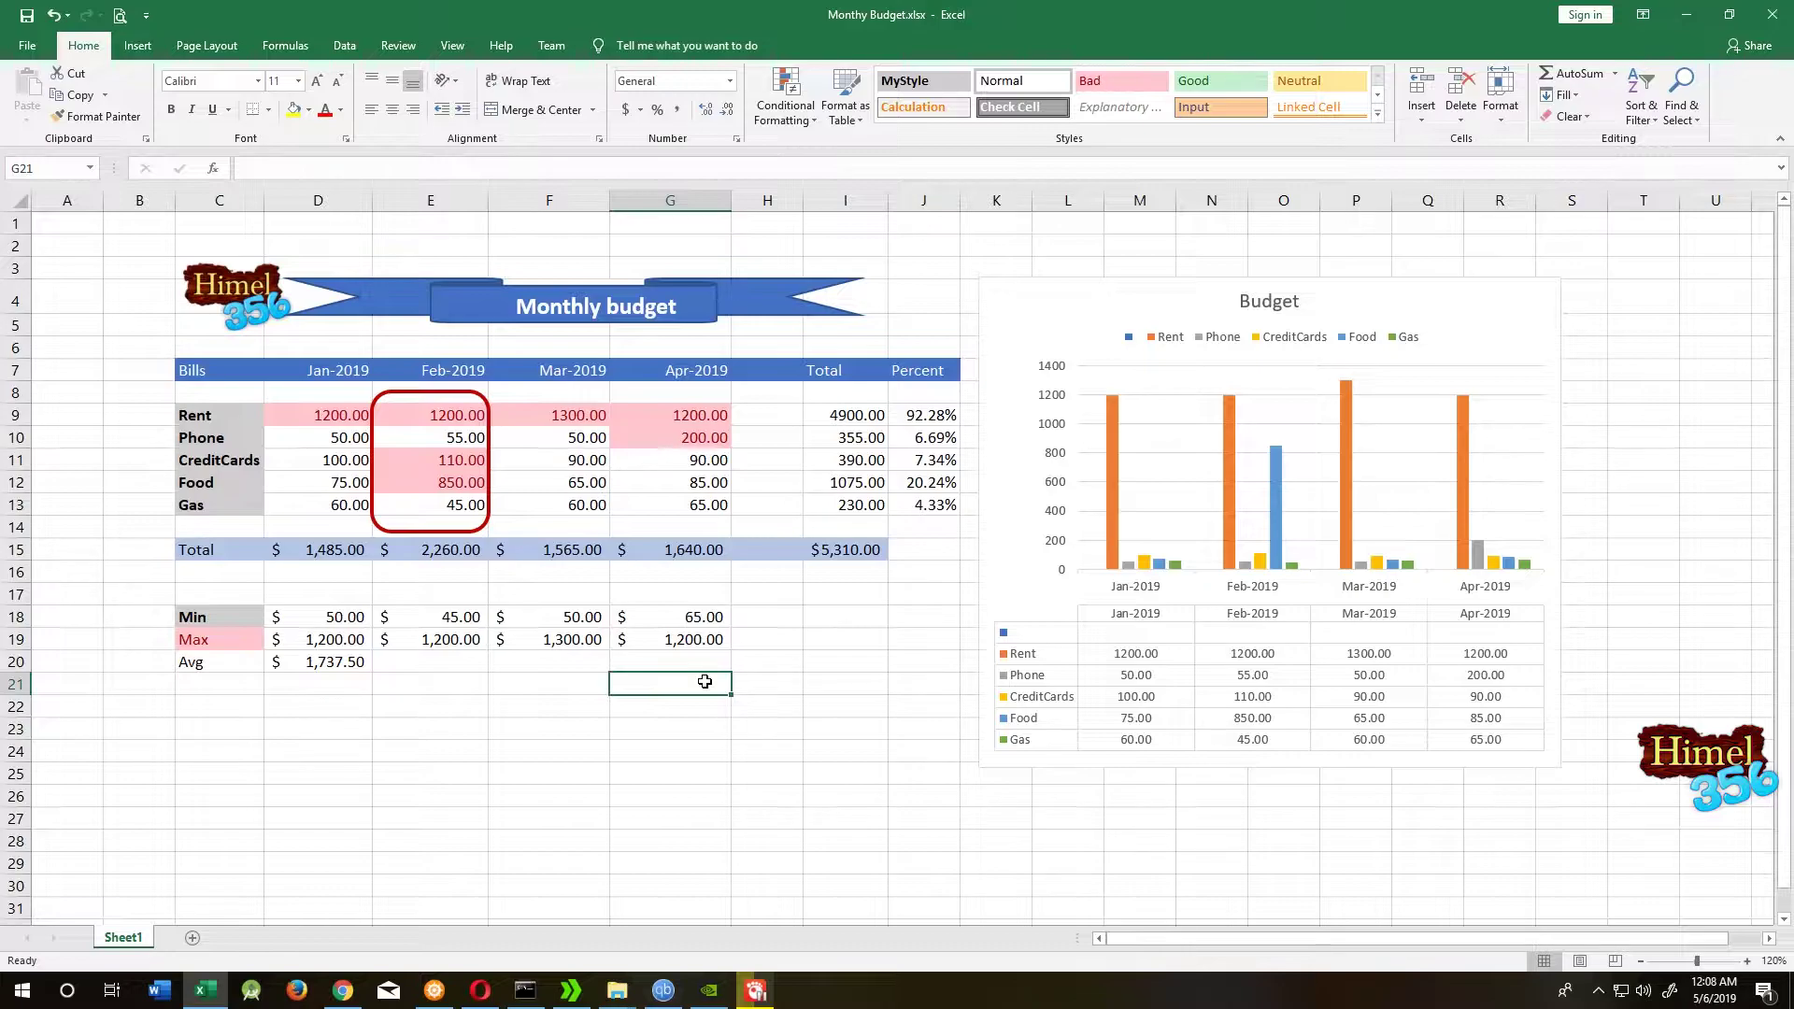
{"action": "left_click", "coordinate": [28, 46]}
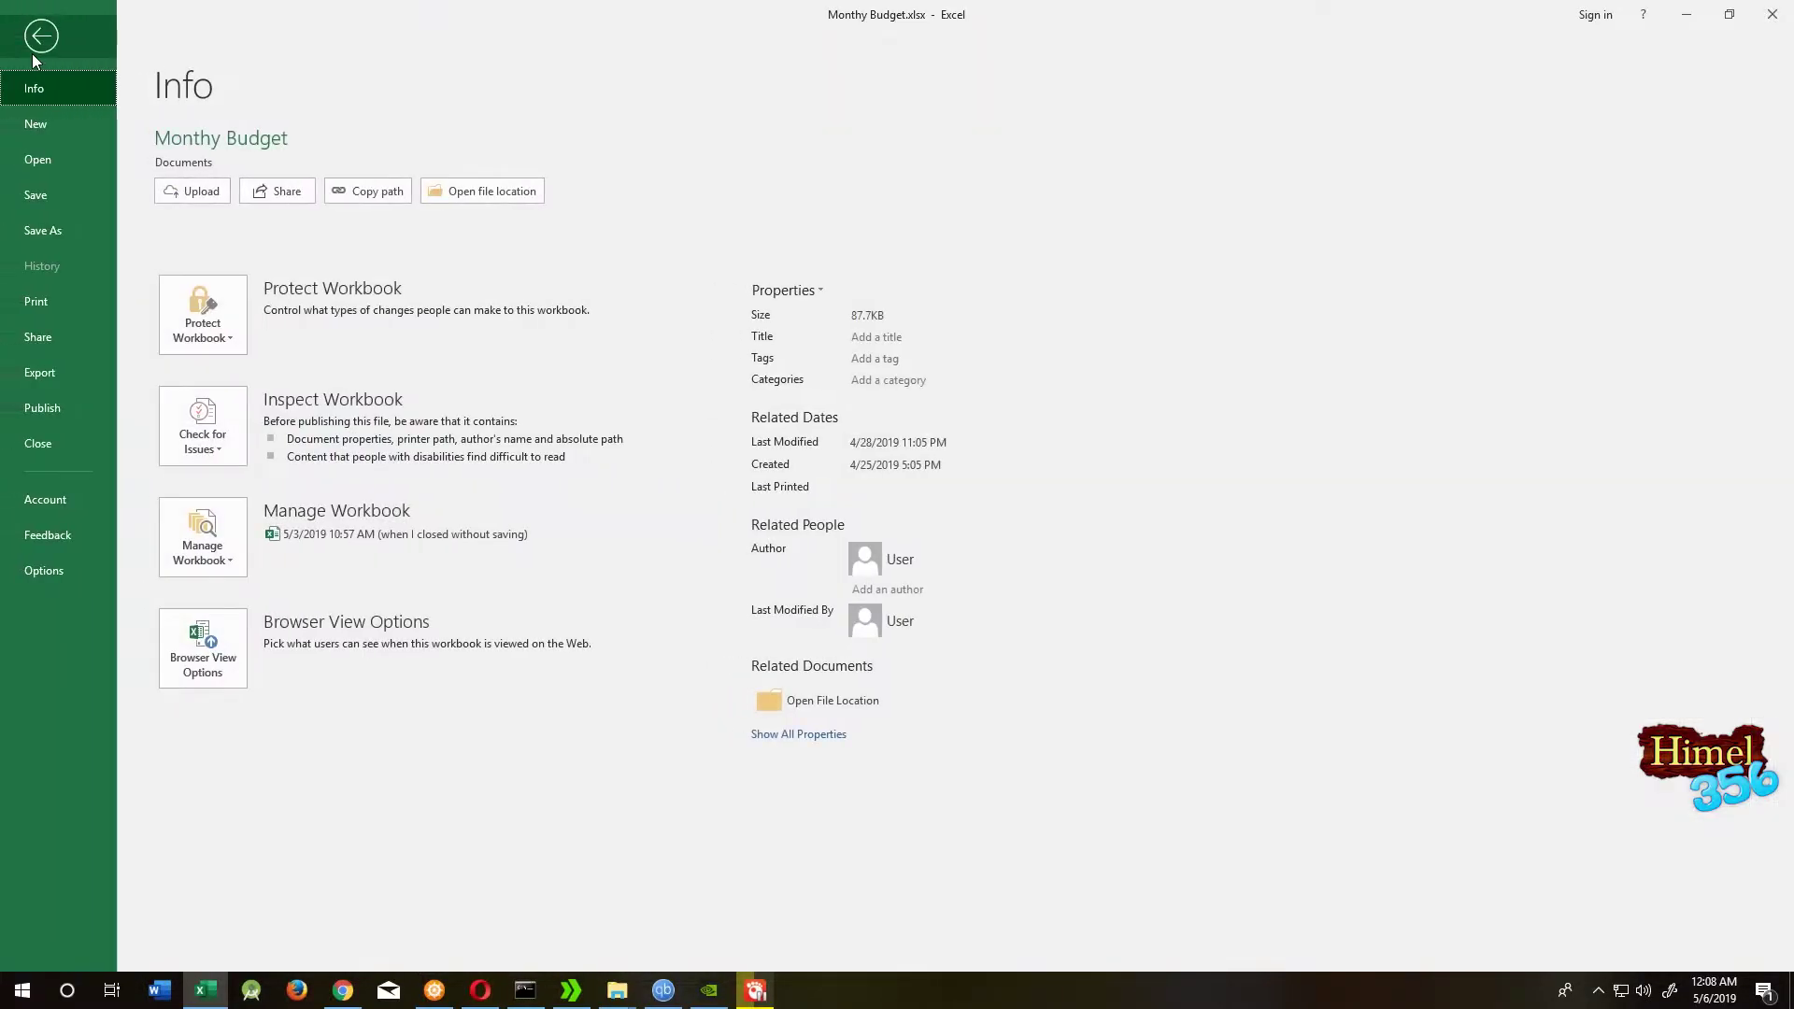
{"action": "left_click", "coordinate": [34, 127]}
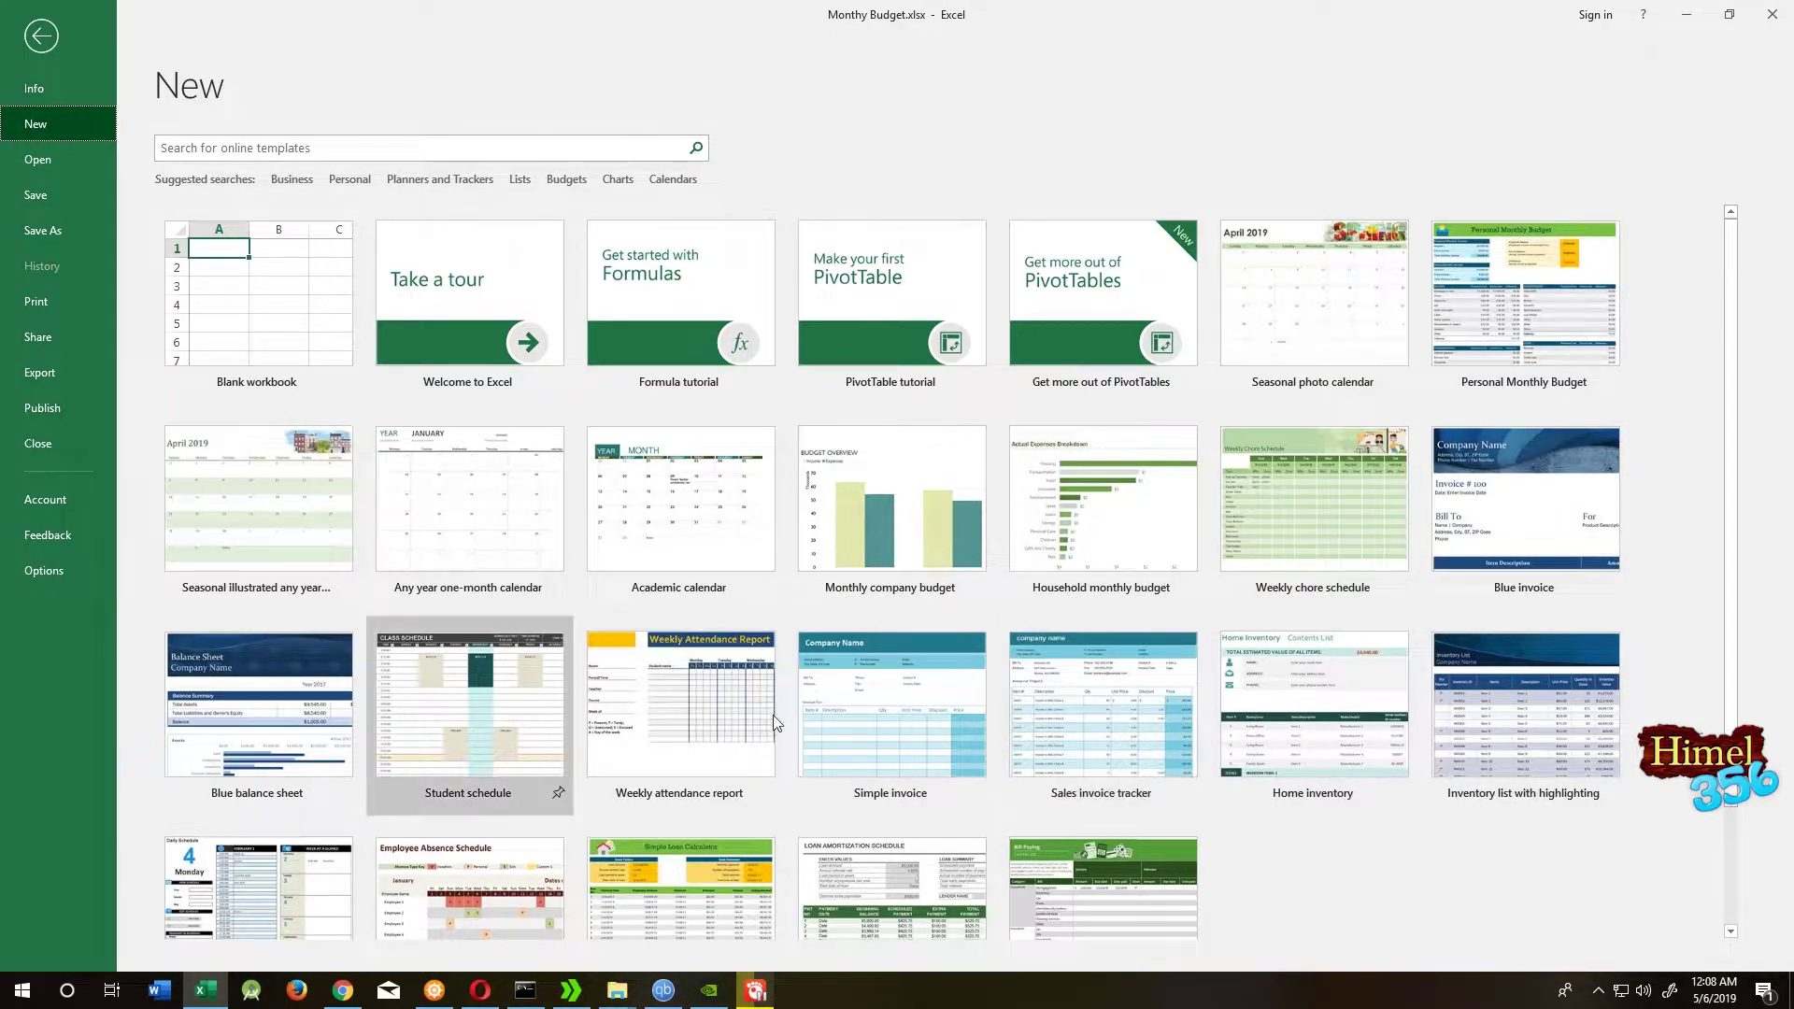
{"action": "left_click", "coordinate": [356, 148]}
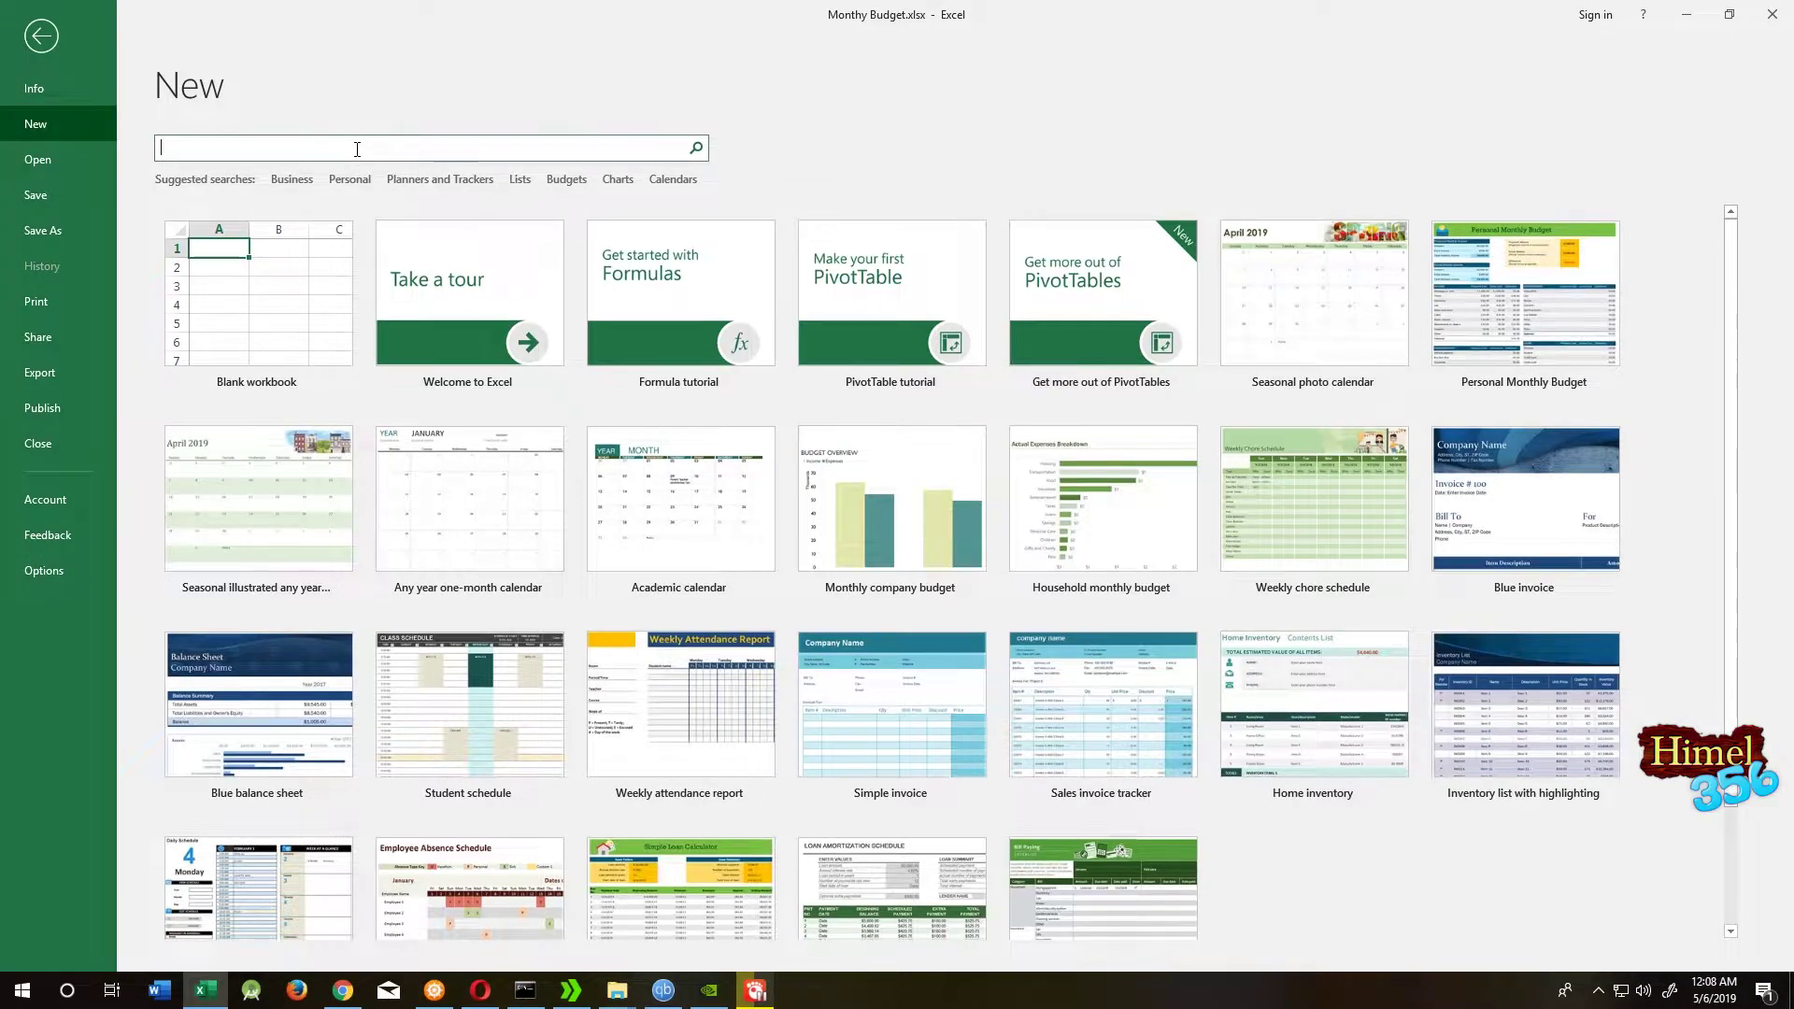
{"action": "type", "text": "loa"}
{"action": "type", "text": "n"}
{"action": "key", "text": "Return"}
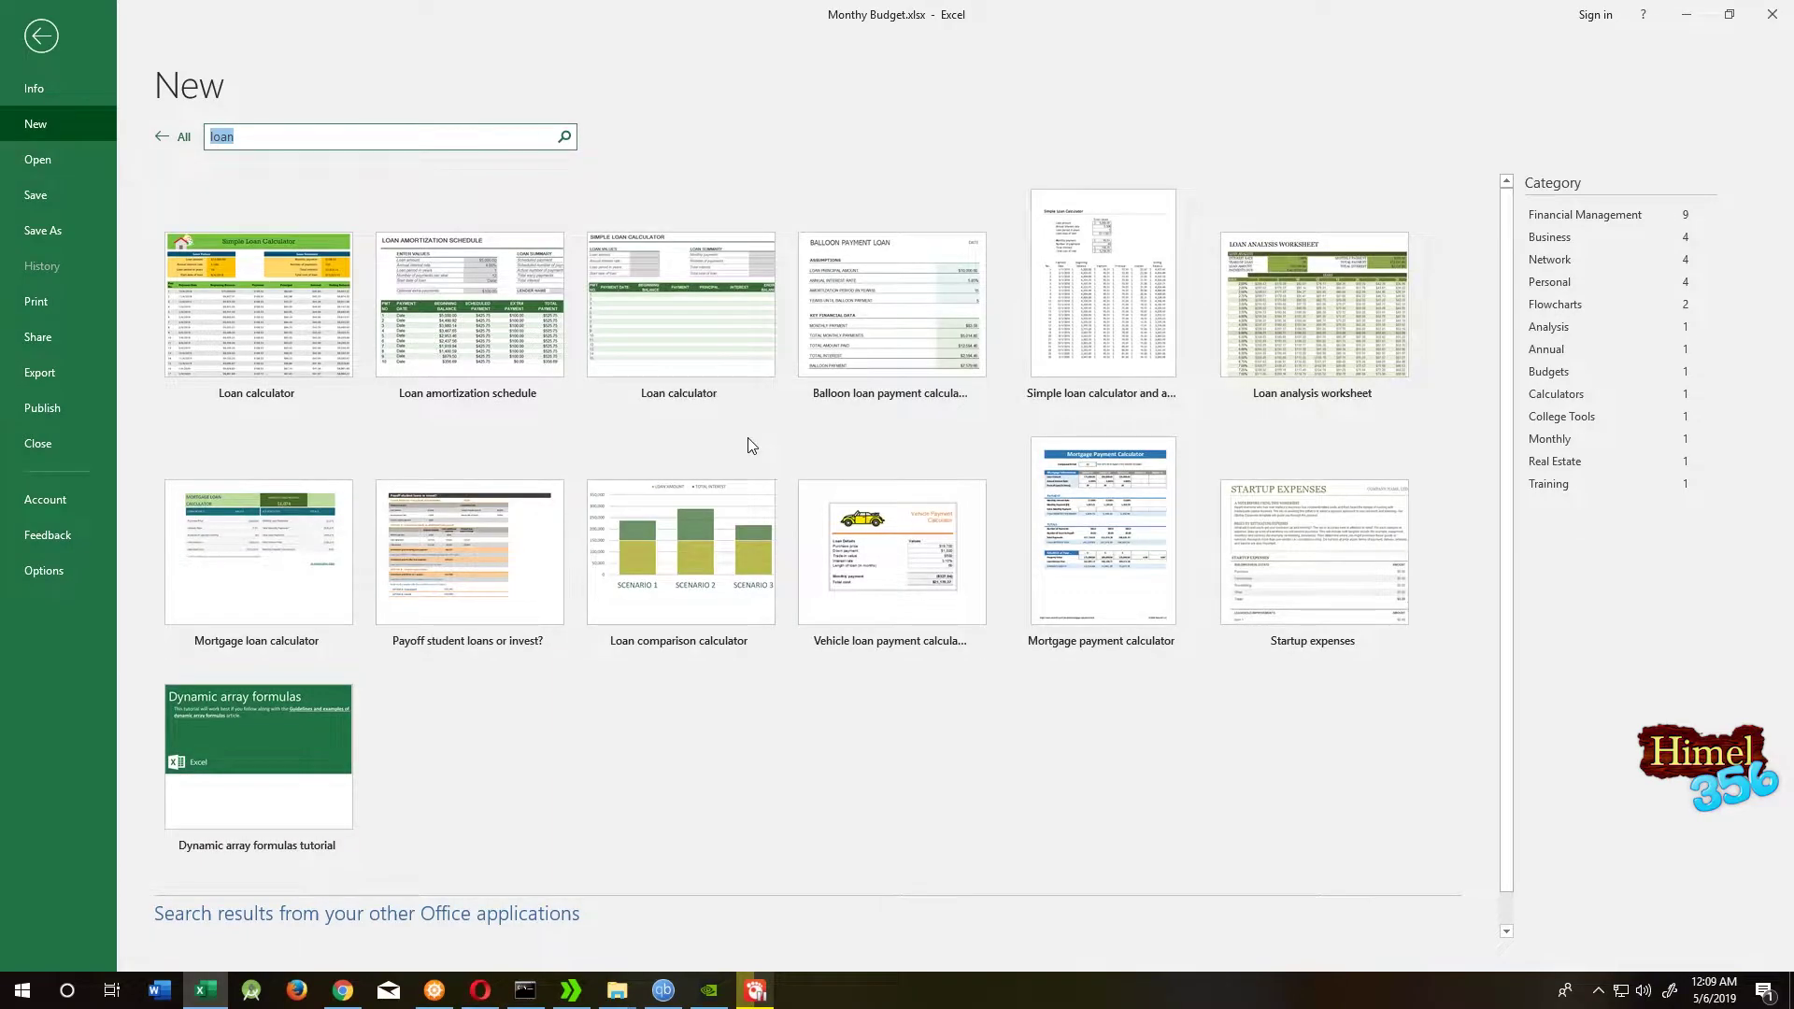
Create a new workbook from the previewed Loan calculator template
{"action": "left_click", "coordinate": [739, 371]}
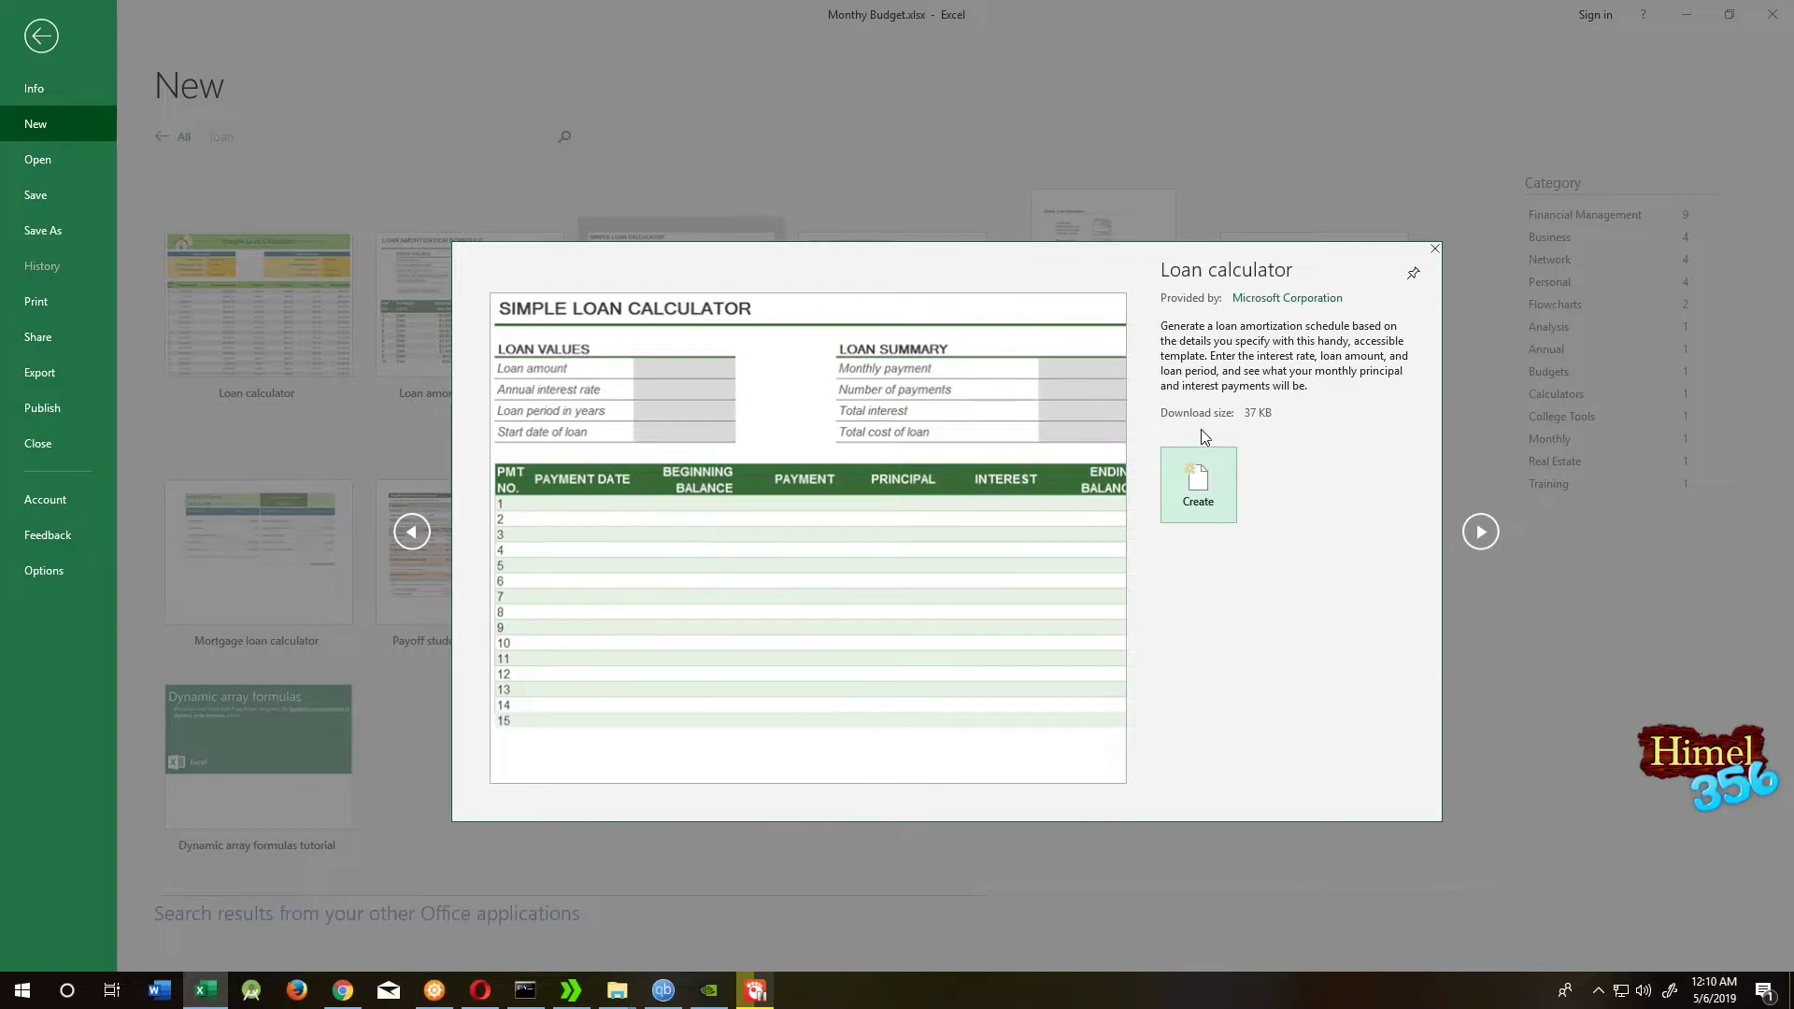
{"action": "left_click", "coordinate": [1198, 489]}
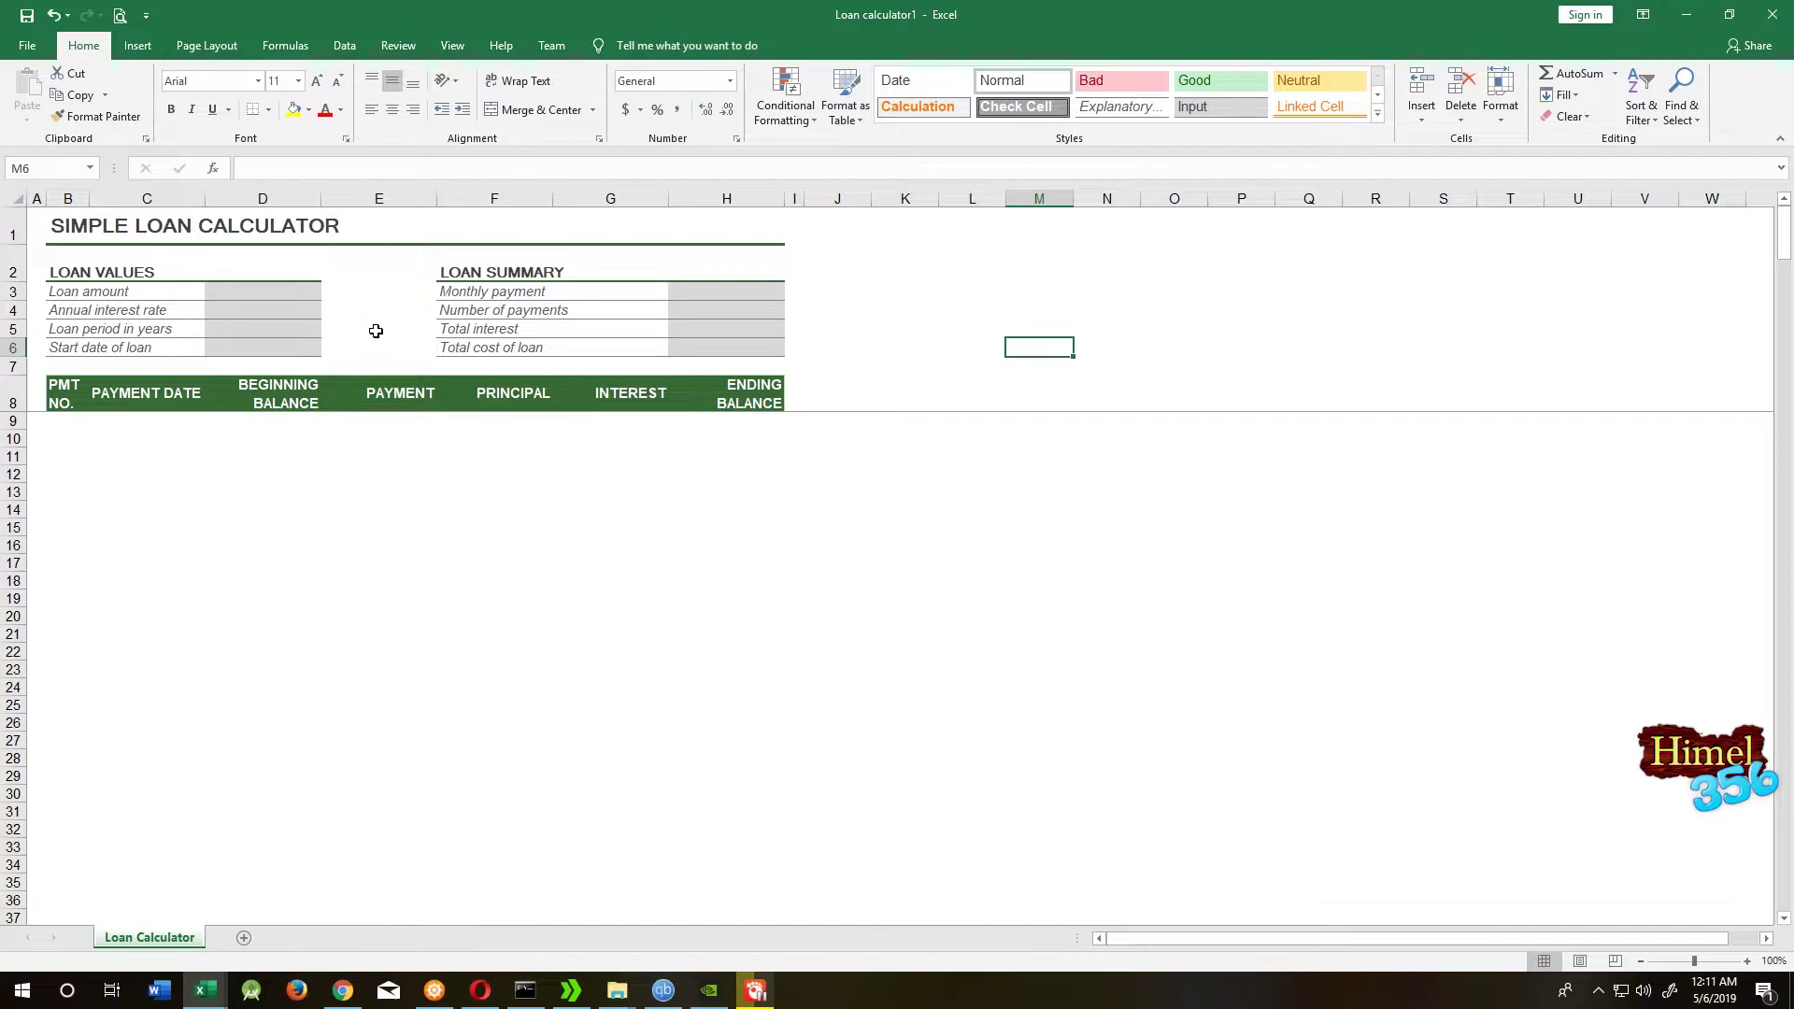
{"action": "left_click", "coordinate": [280, 289]}
{"action": "left_click", "coordinate": [253, 316]}
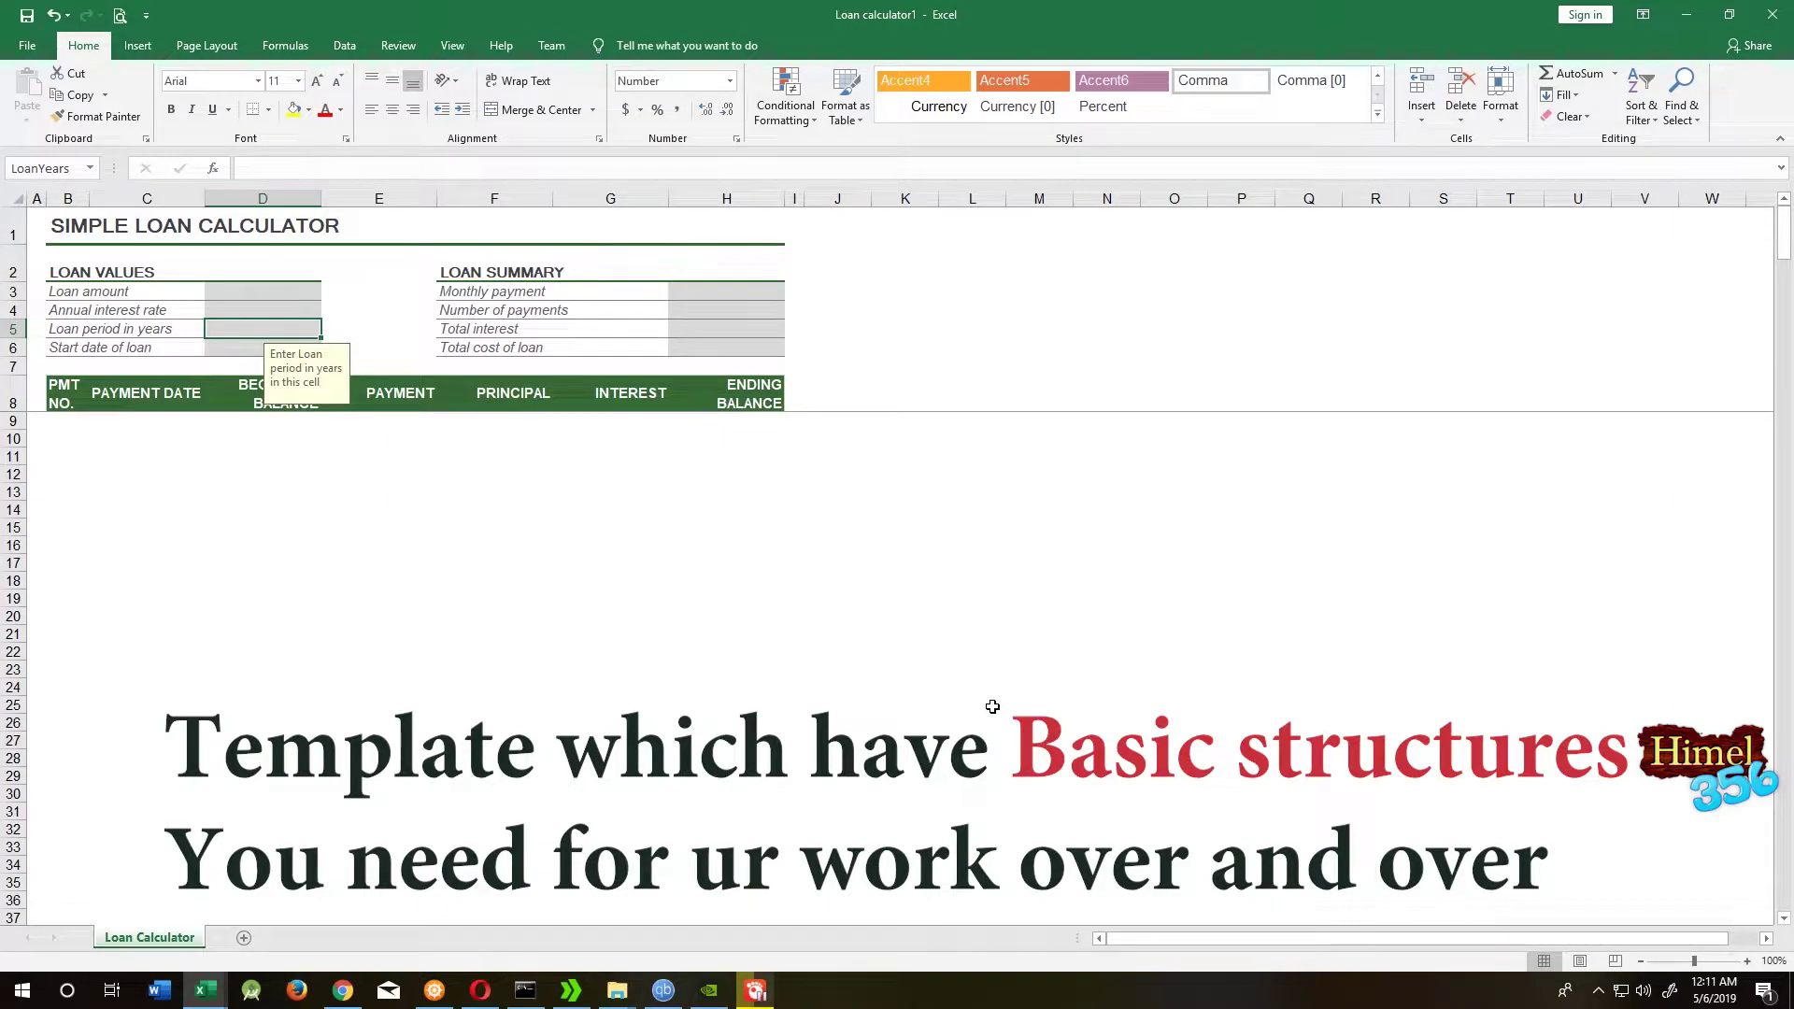
{"action": "left_click", "coordinate": [287, 294]}
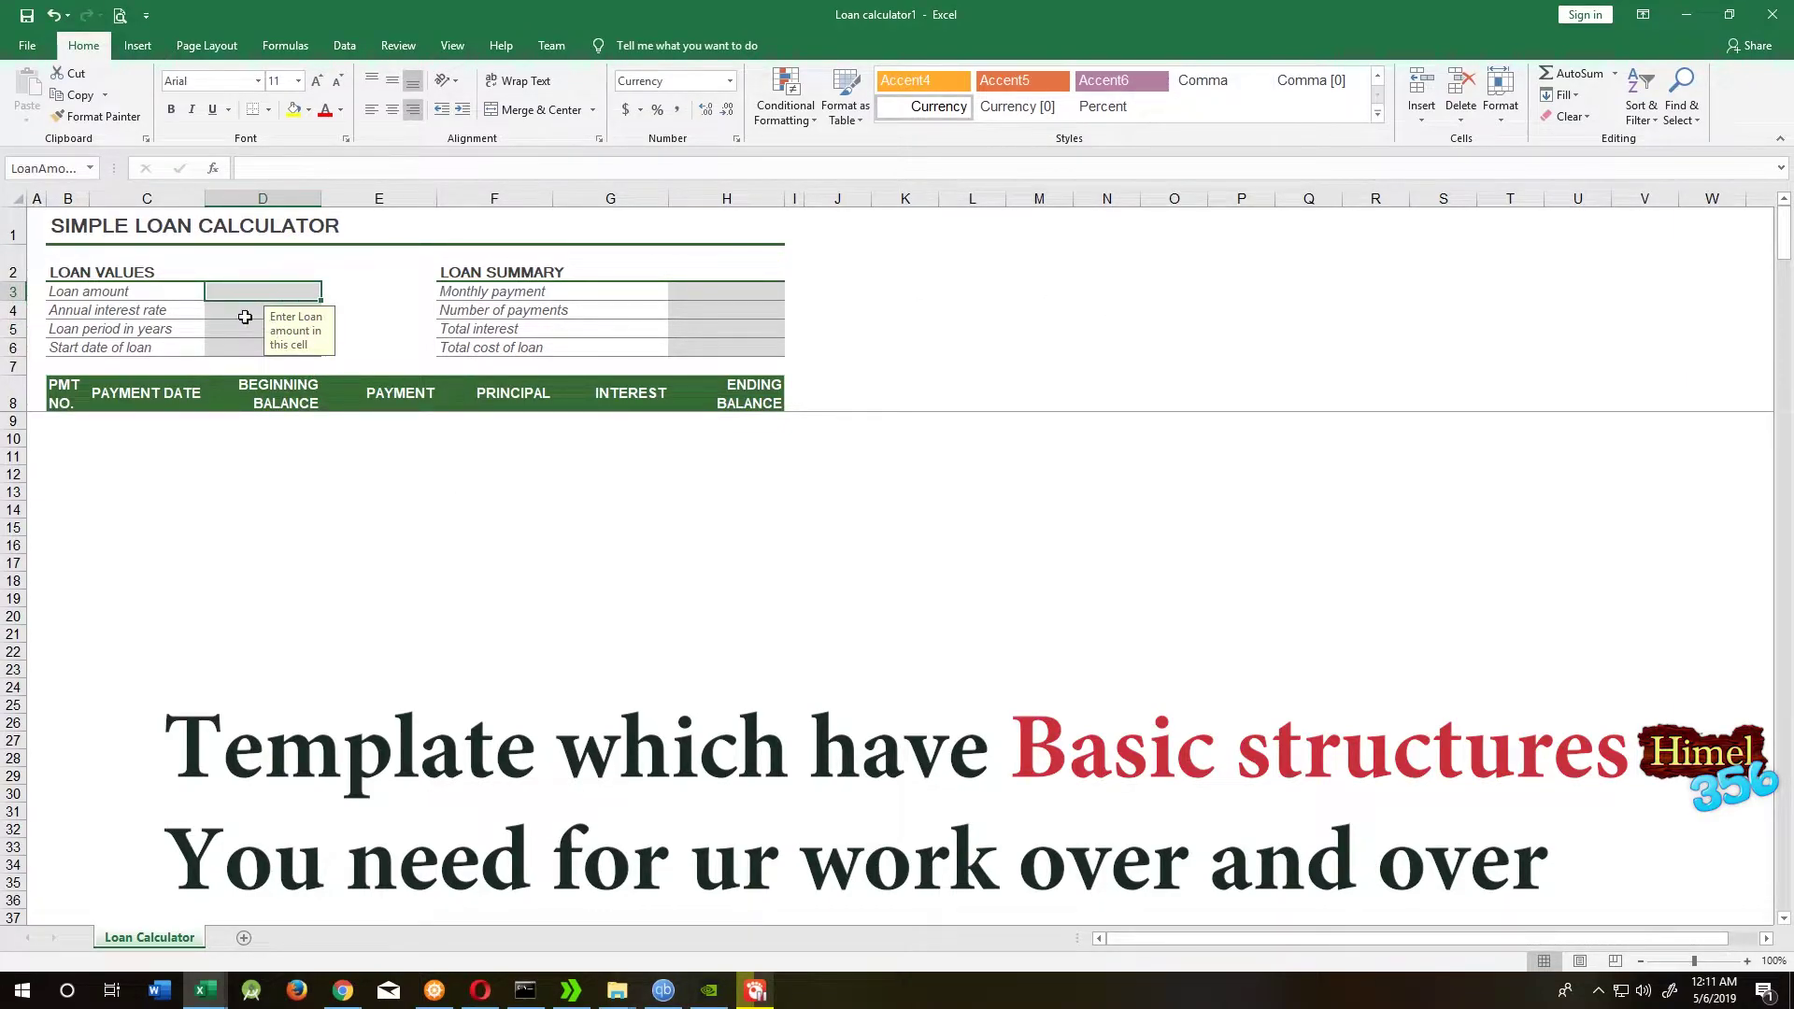
{"action": "left_click", "coordinate": [243, 310]}
{"action": "left_click", "coordinate": [237, 348]}
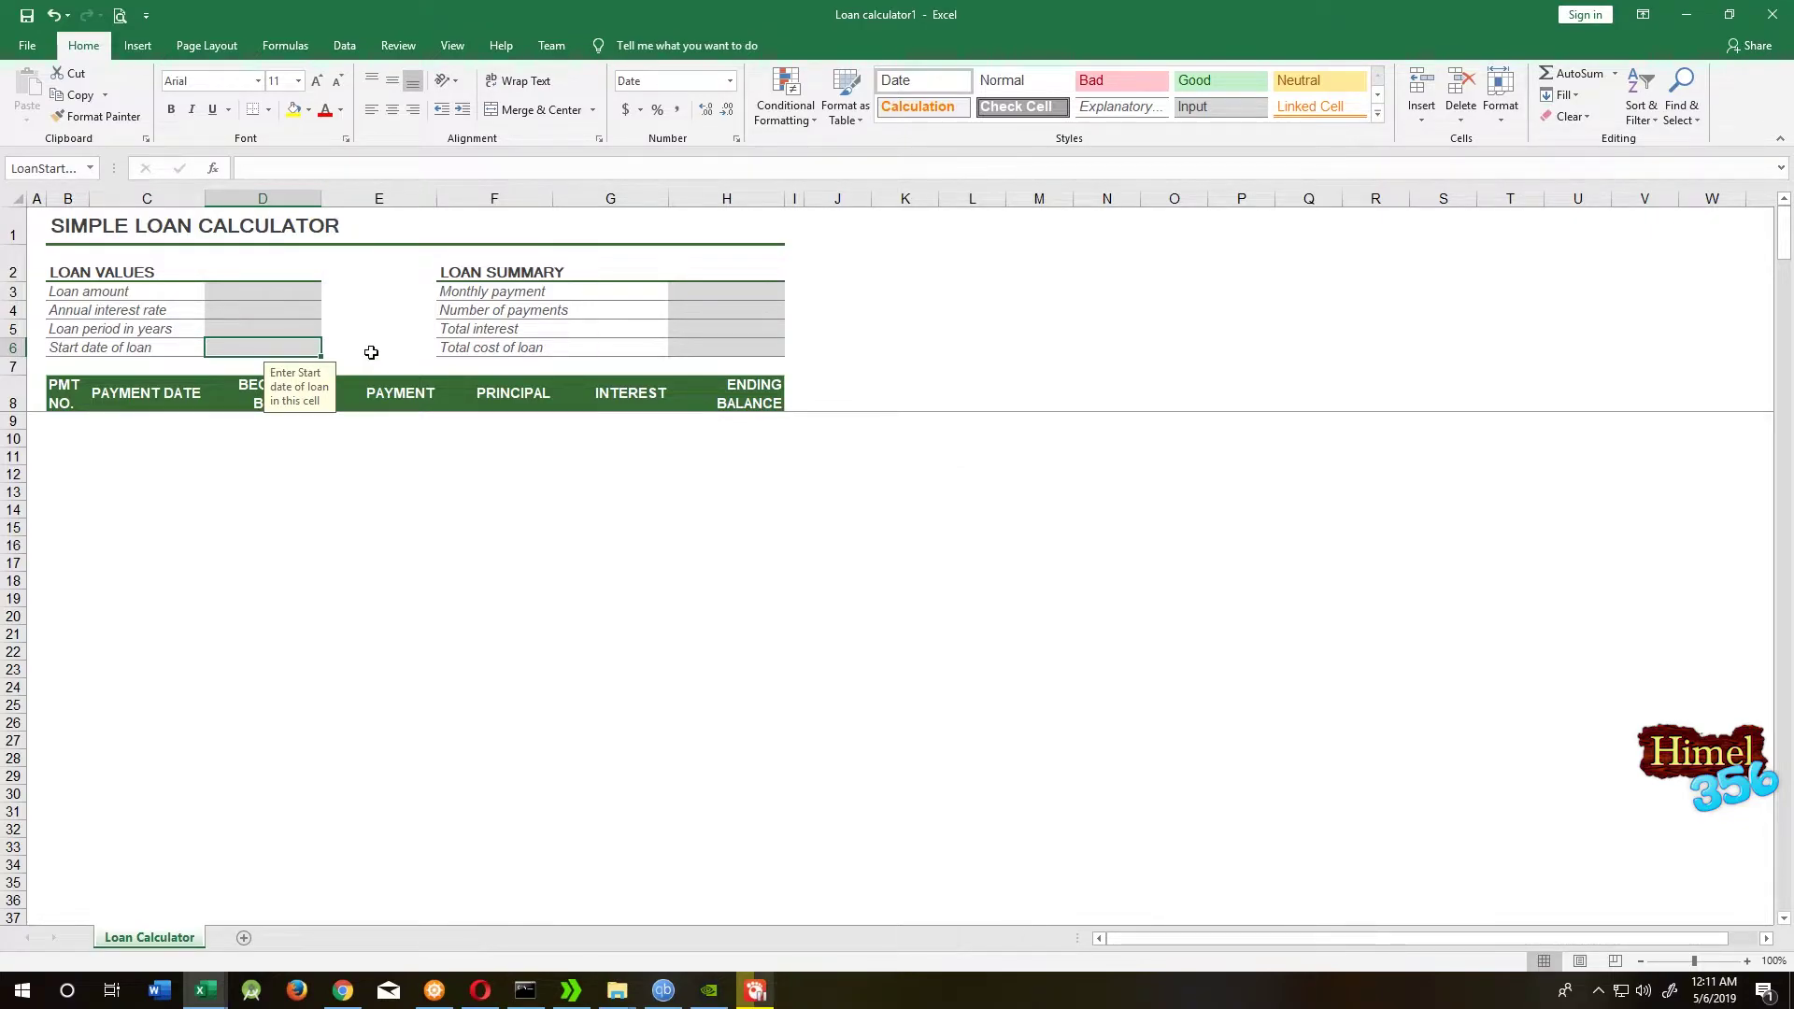
Enter the loan amount, 4% interest, 25-year period and 5/6/2019 start date to generate the schedule
{"action": "key", "text": "Up"}
{"action": "key", "text": "Up"}
{"action": "key", "text": "Up"}
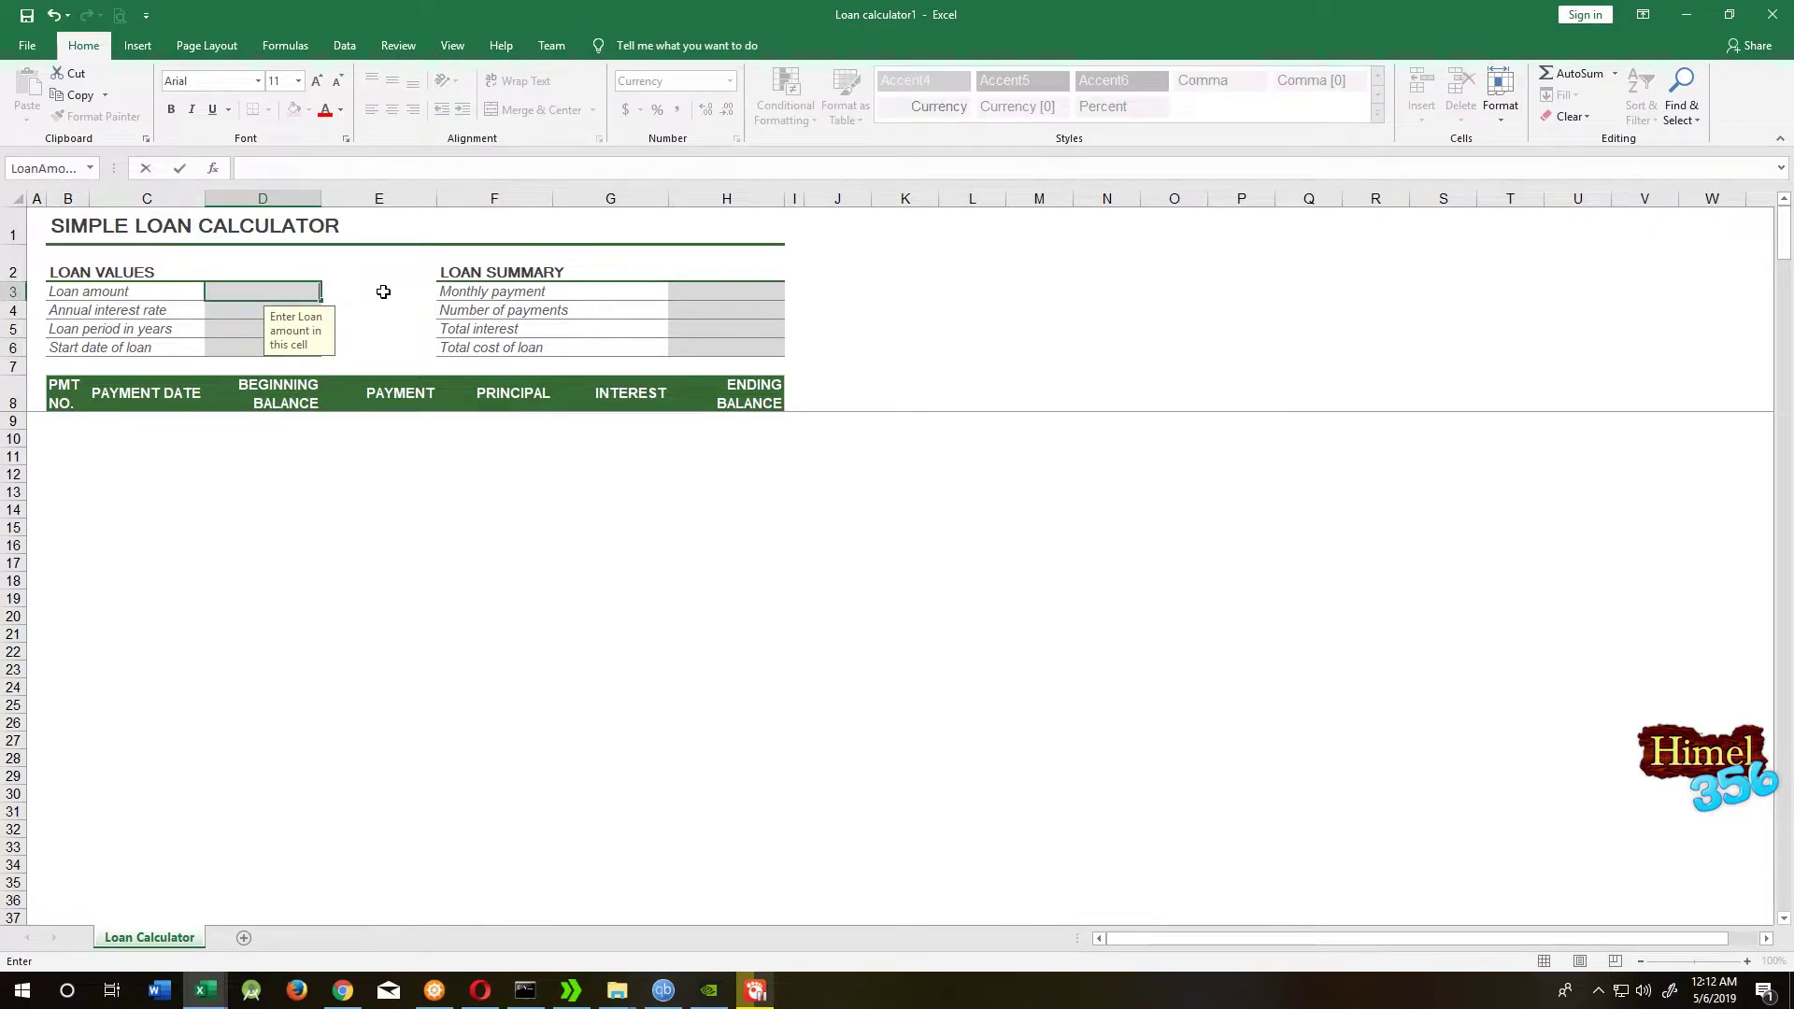
{"action": "type", "text": "12"}
{"action": "type", "text": "0,"}
{"action": "type", "text": "0"}
{"action": "type", "text": "00"}
{"action": "key", "text": "Return"}
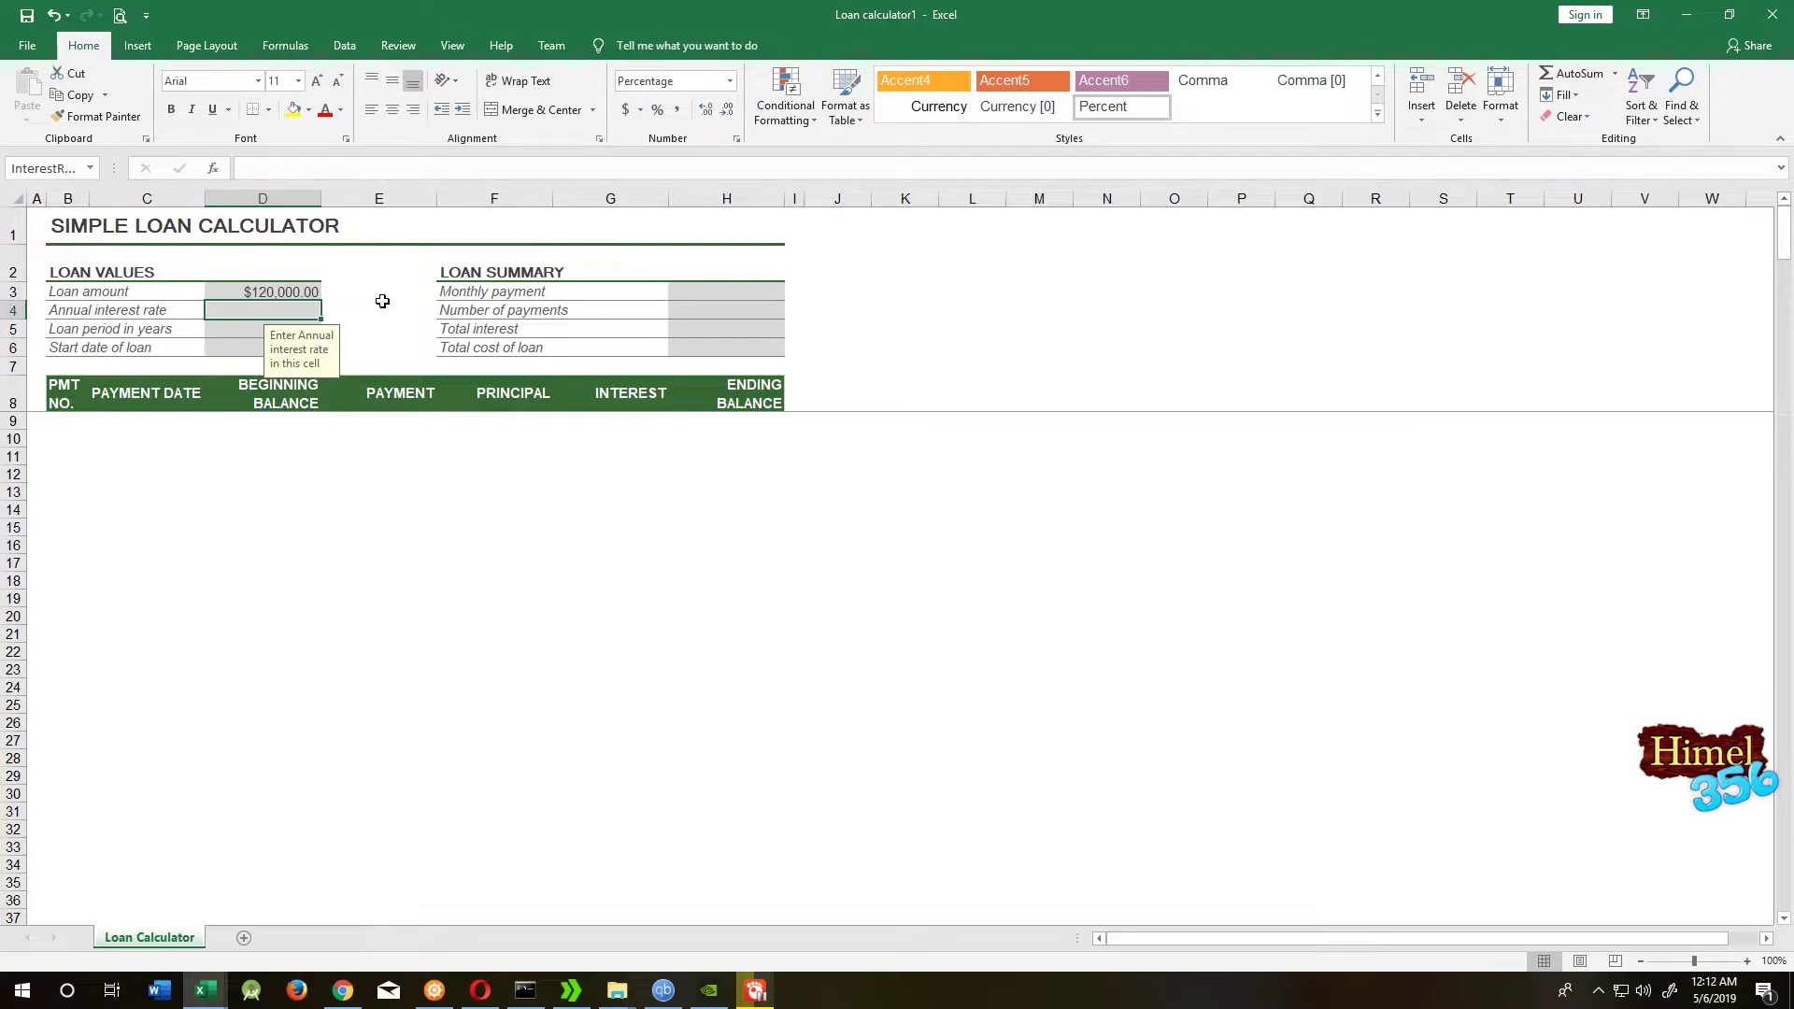
{"action": "type", "text": "4"}
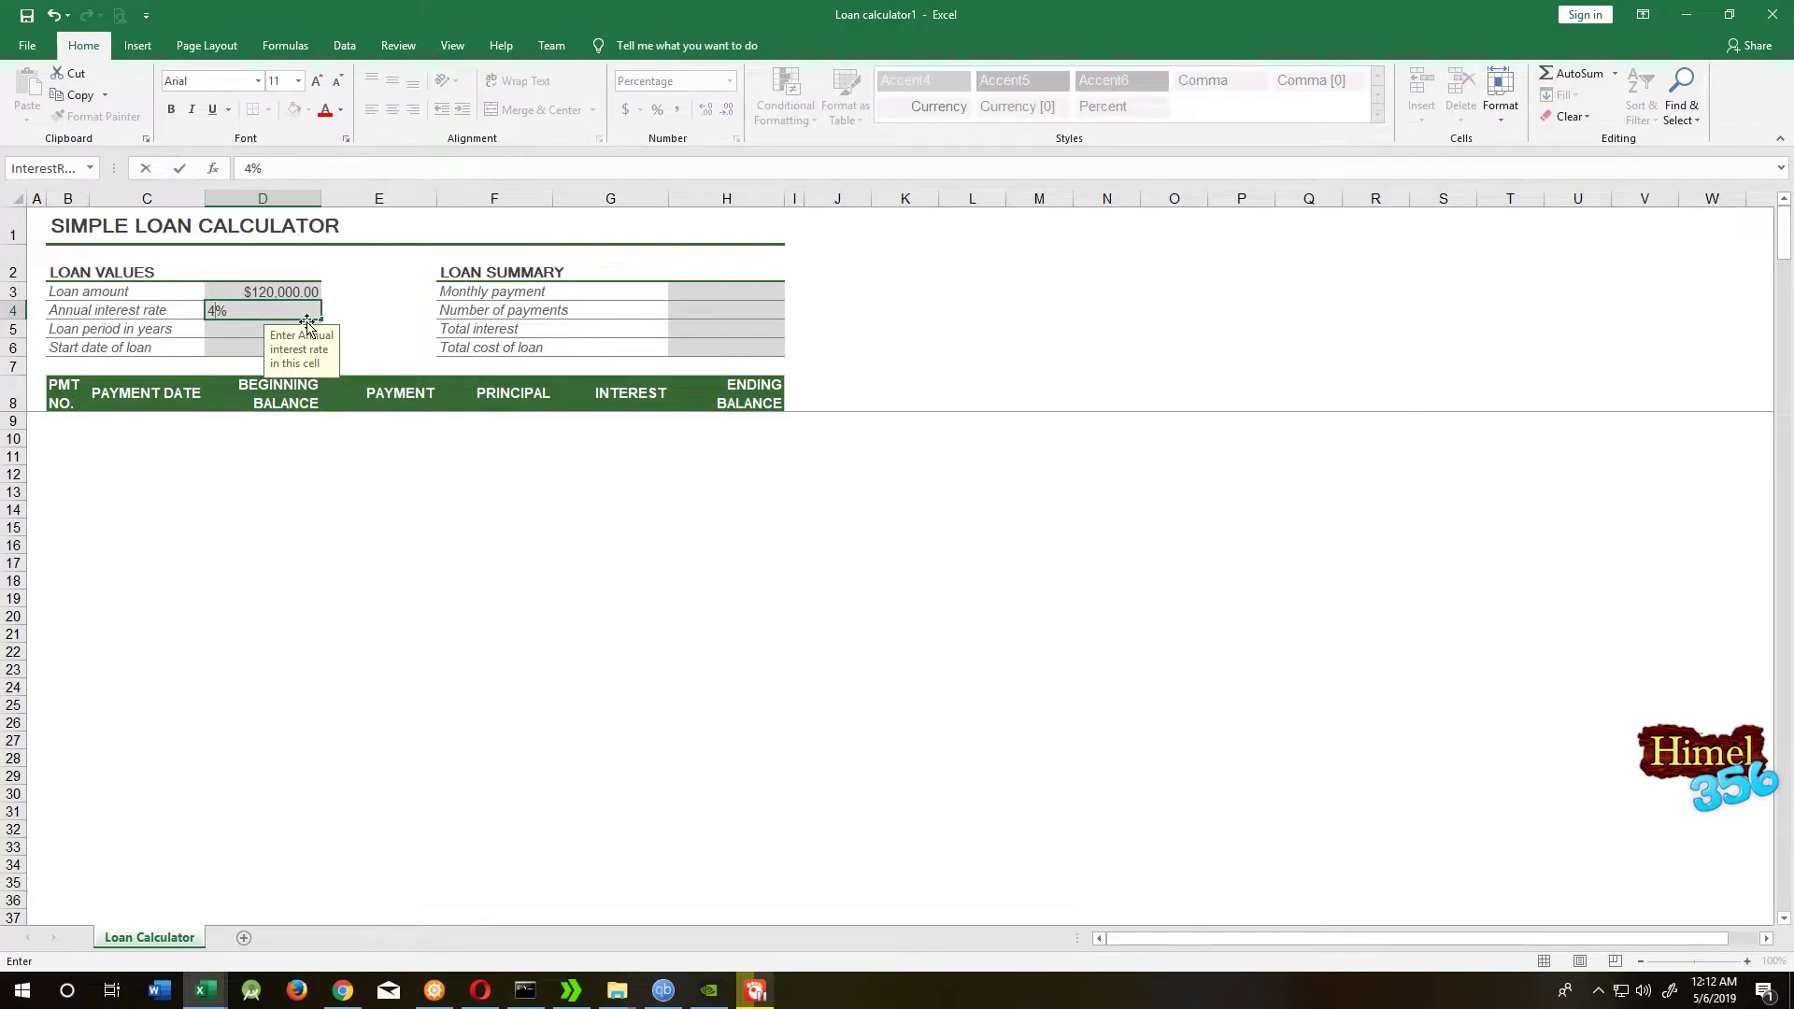
{"action": "left_click", "coordinate": [239, 332]}
{"action": "type", "text": "25"}
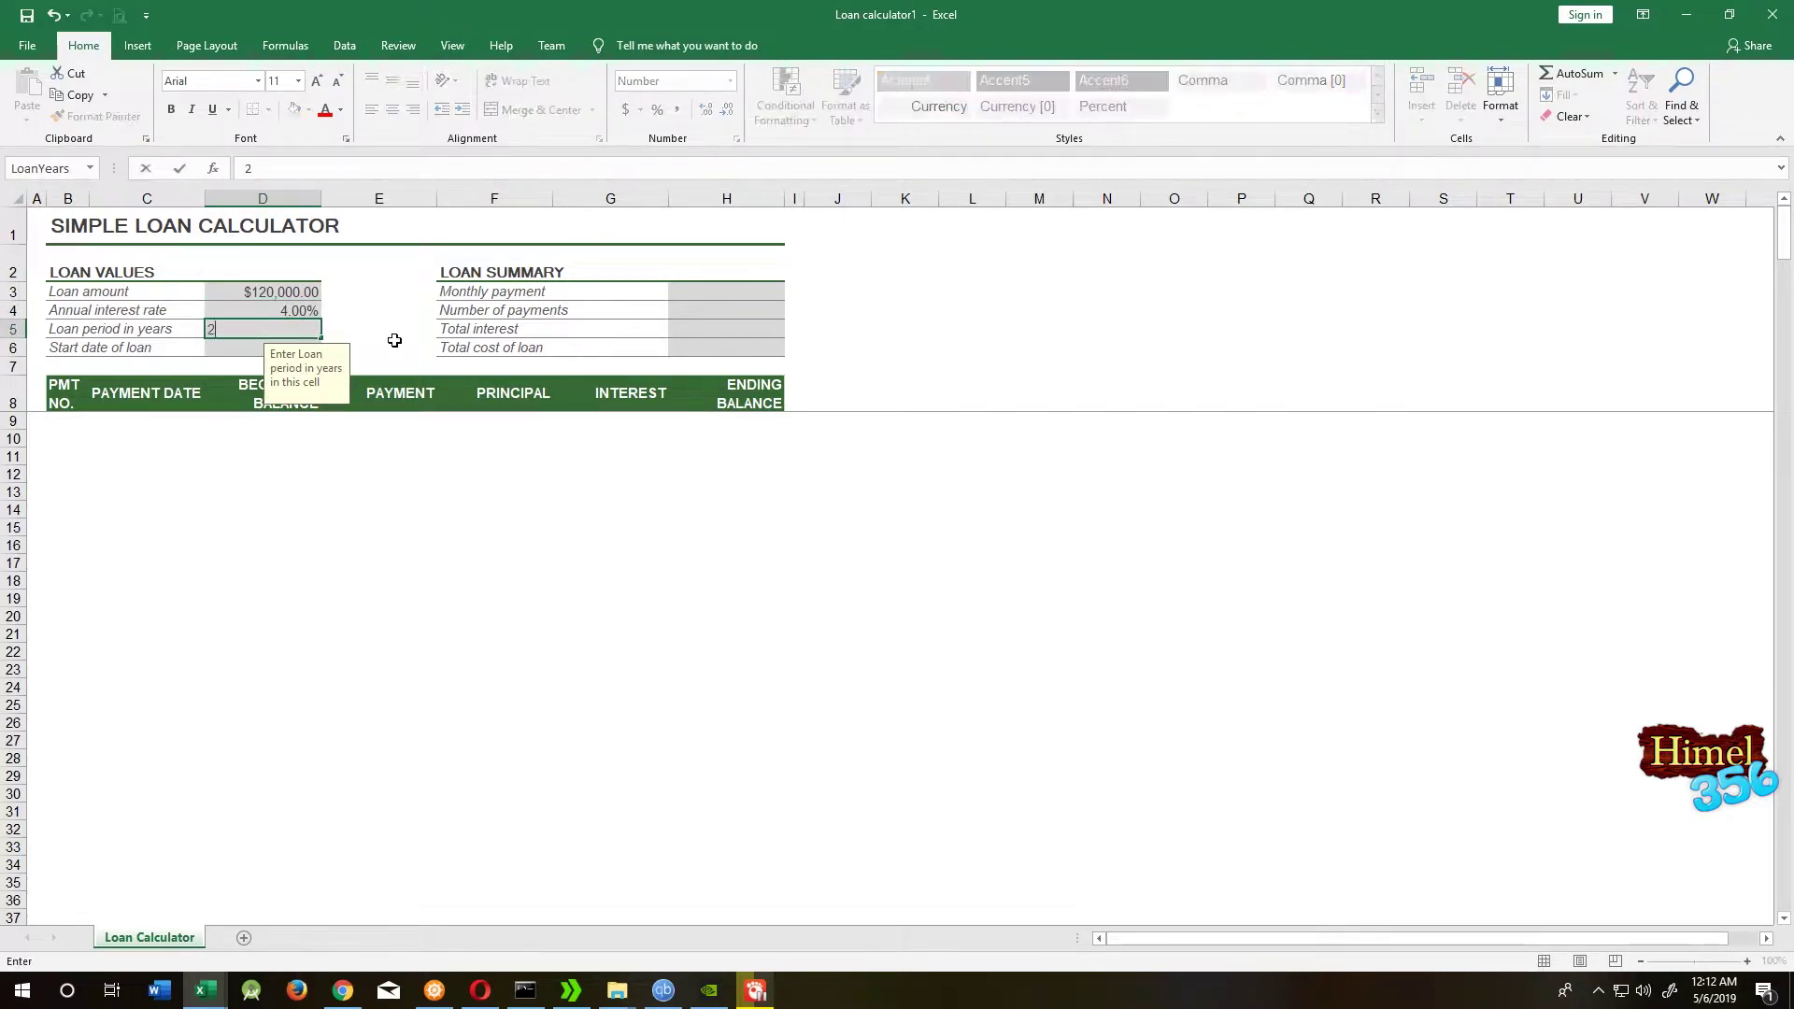
{"action": "left_click", "coordinate": [285, 347]}
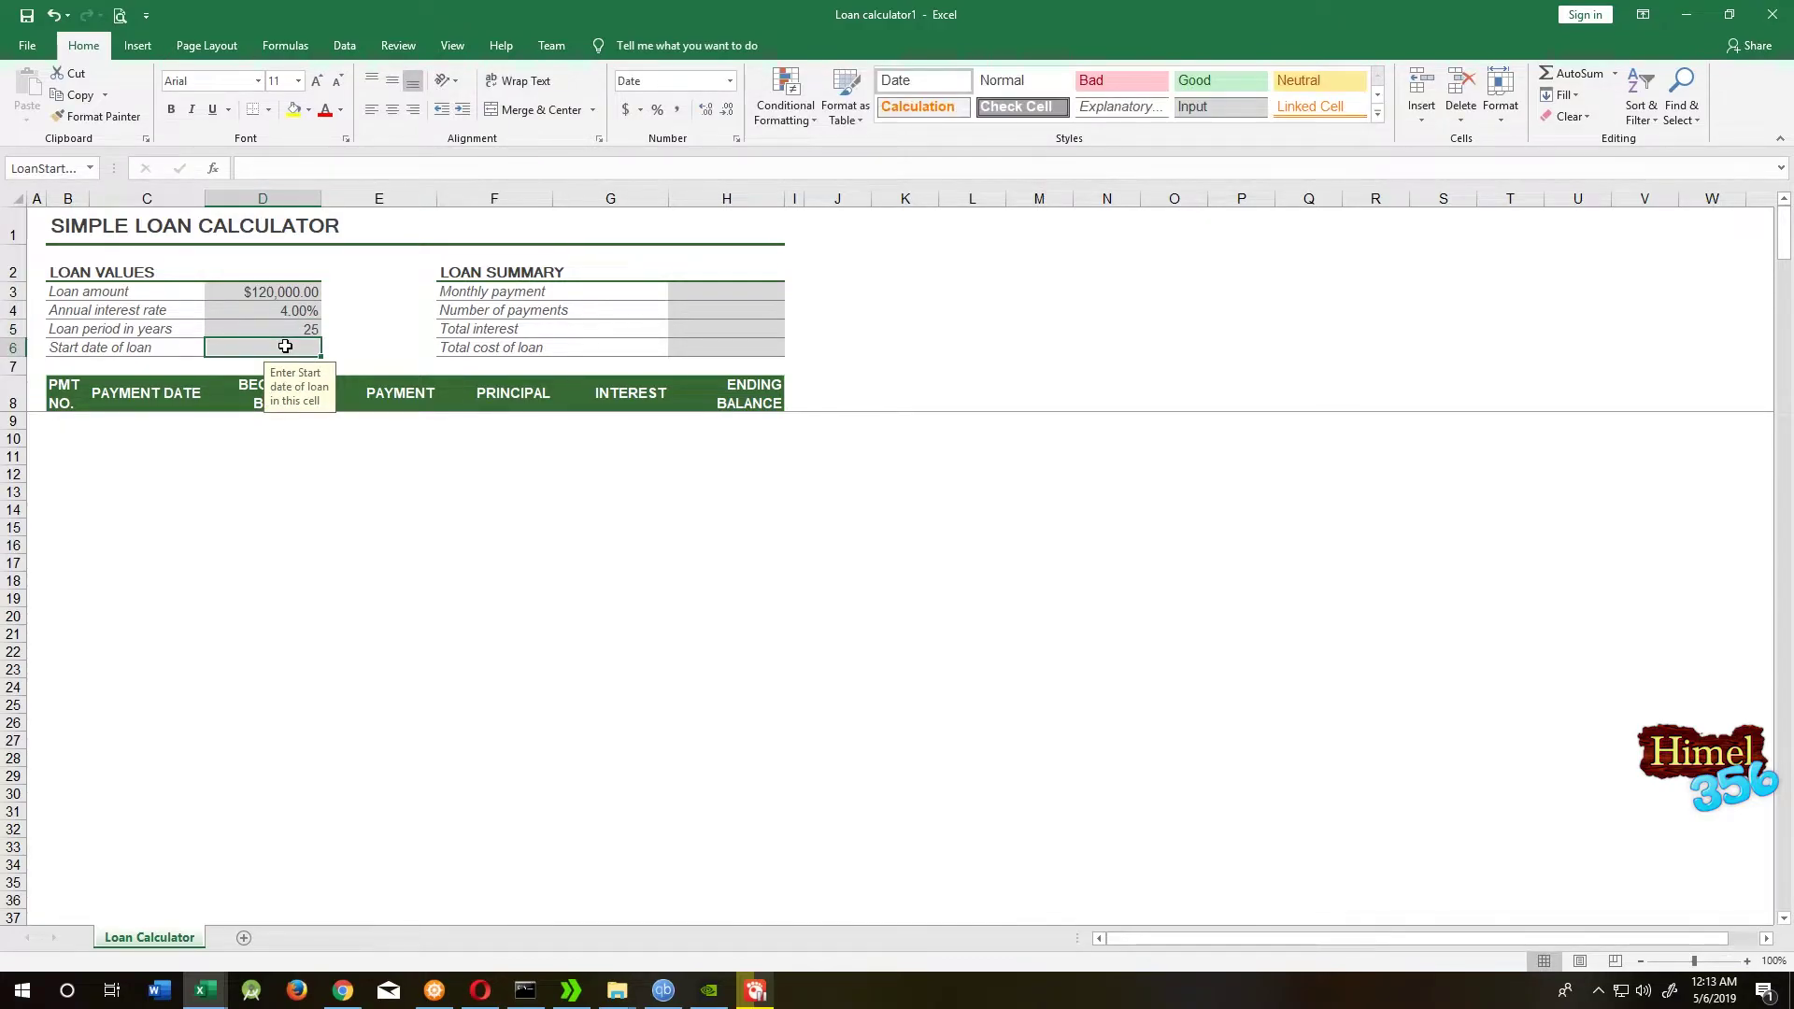
{"action": "type", "text": "5/6/2019"}
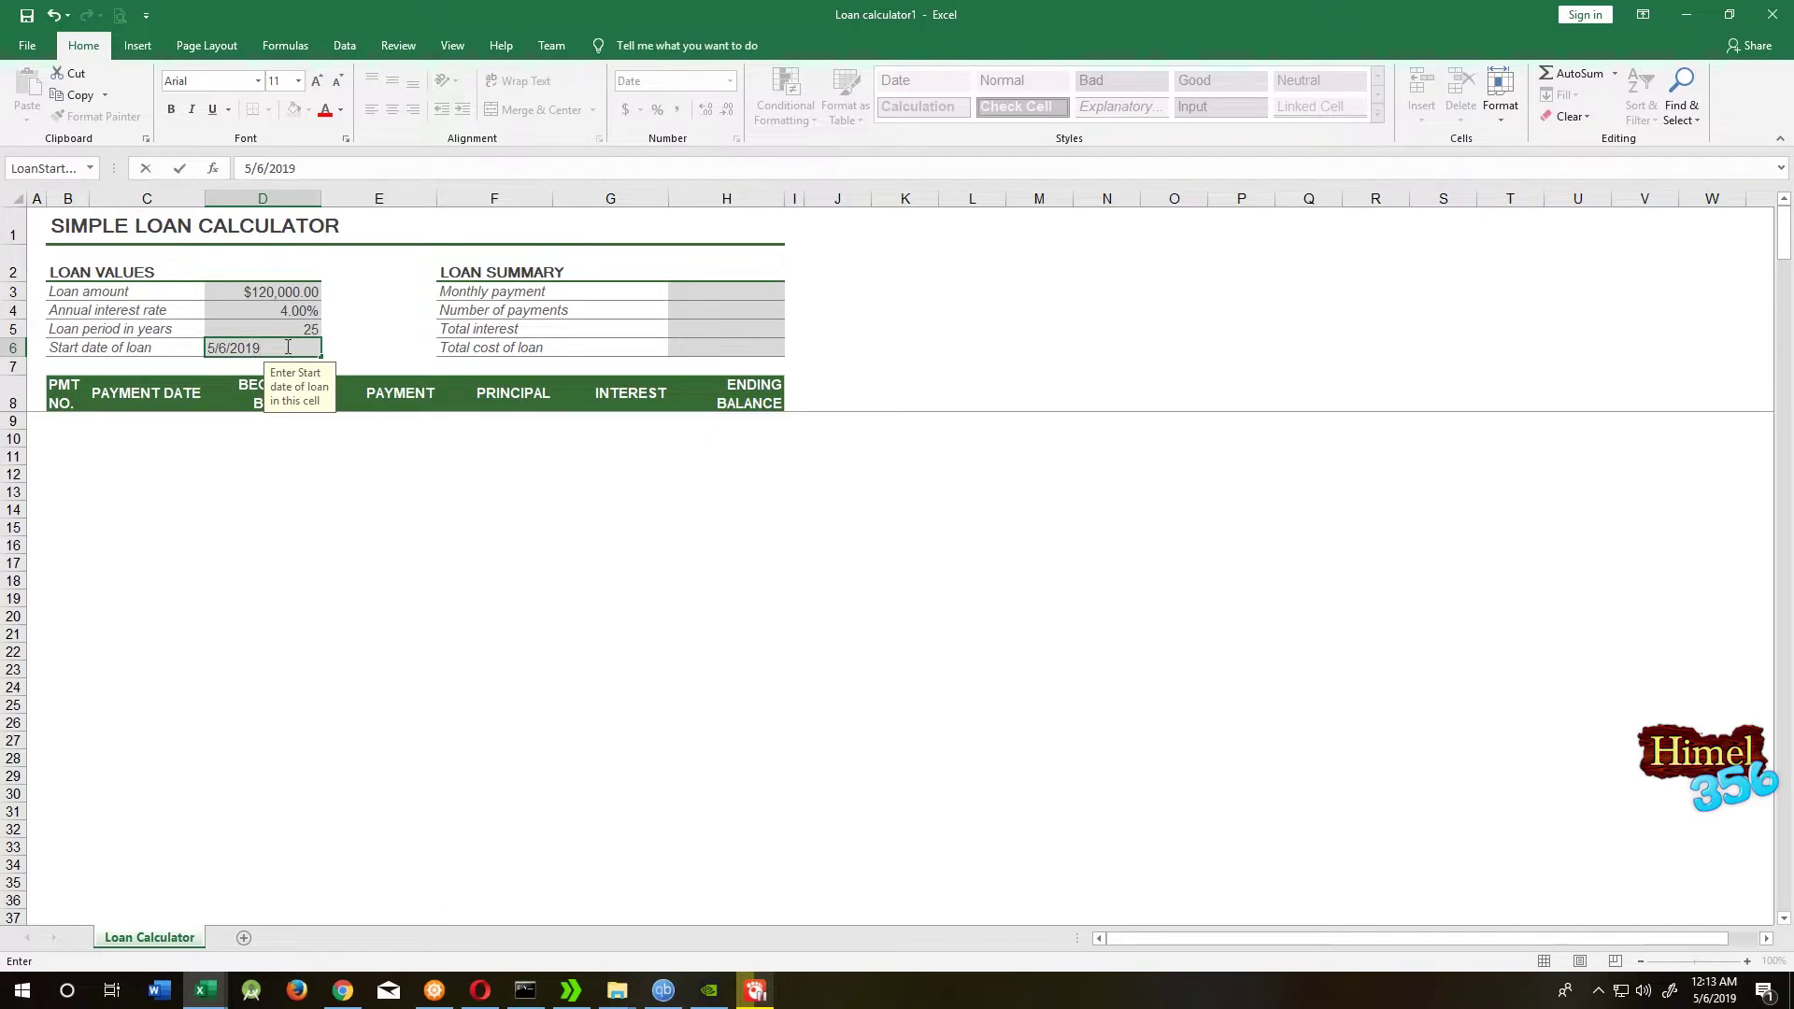
{"action": "key", "text": "Return"}
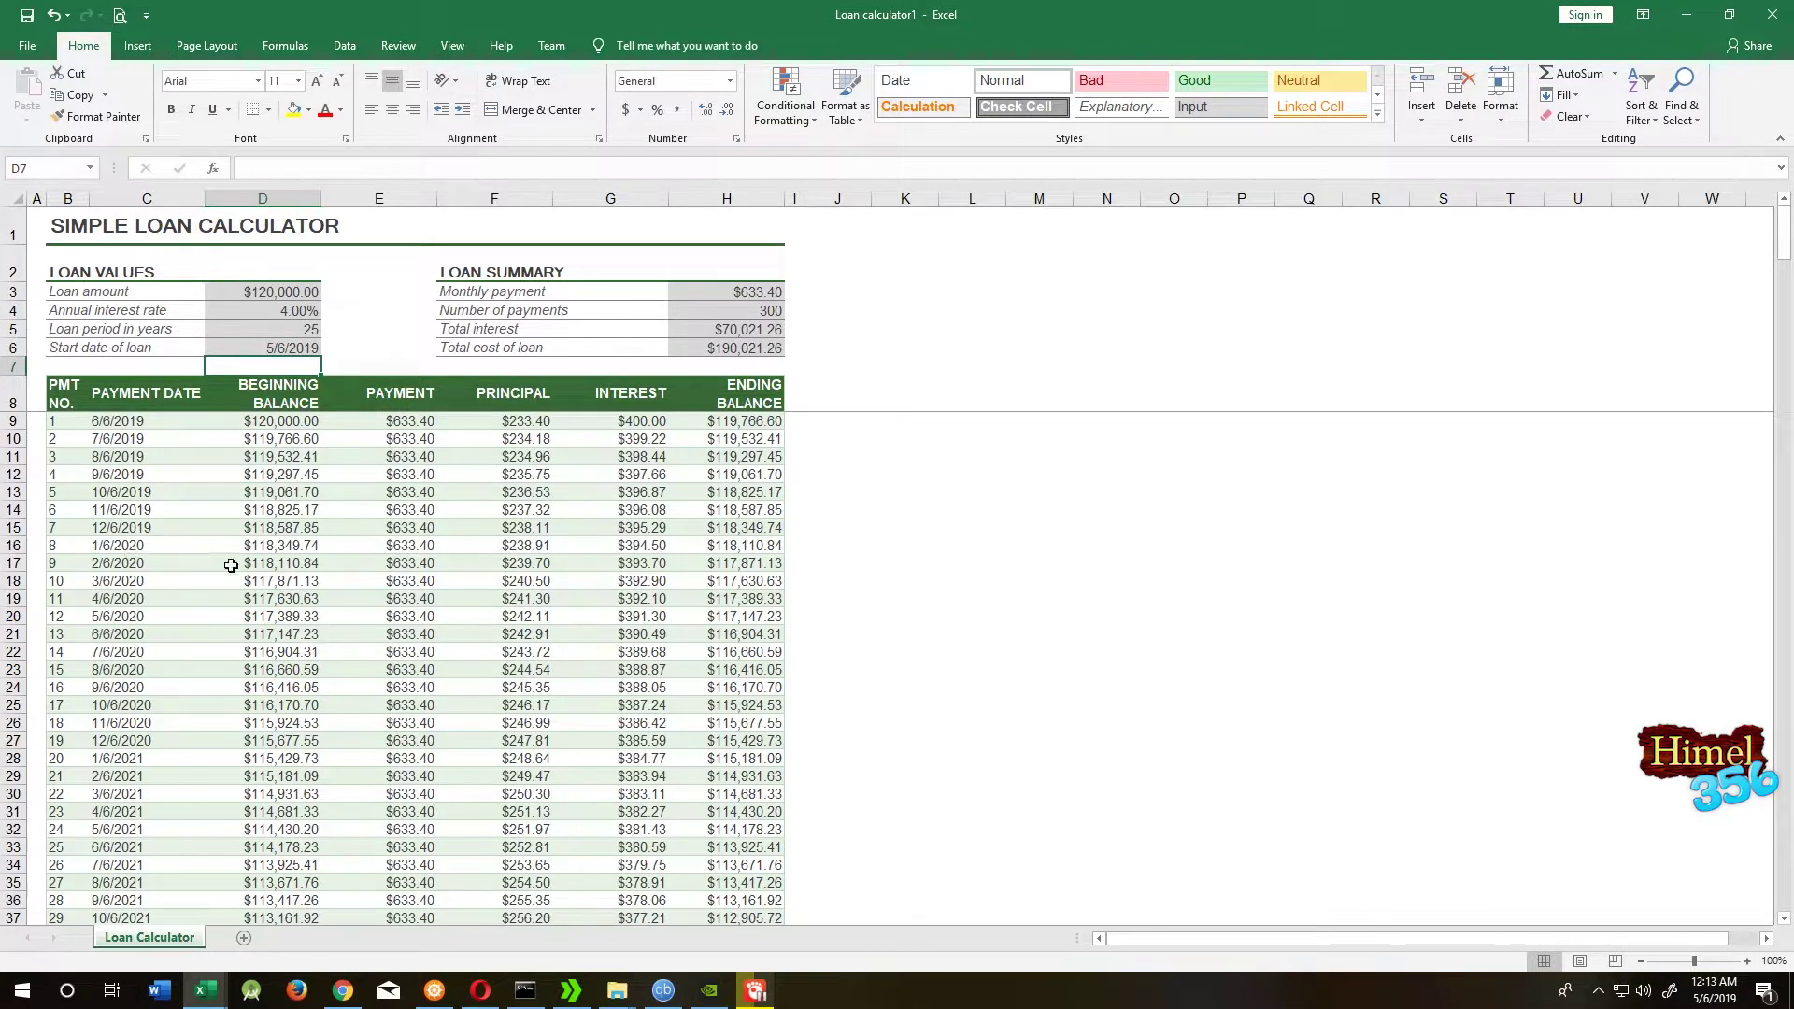
Highlight part of the payment schedule before returning to the Monthly Budget workbook
{"action": "left_click_drag", "start_coordinate": [230, 563], "coordinate": [724, 946]}
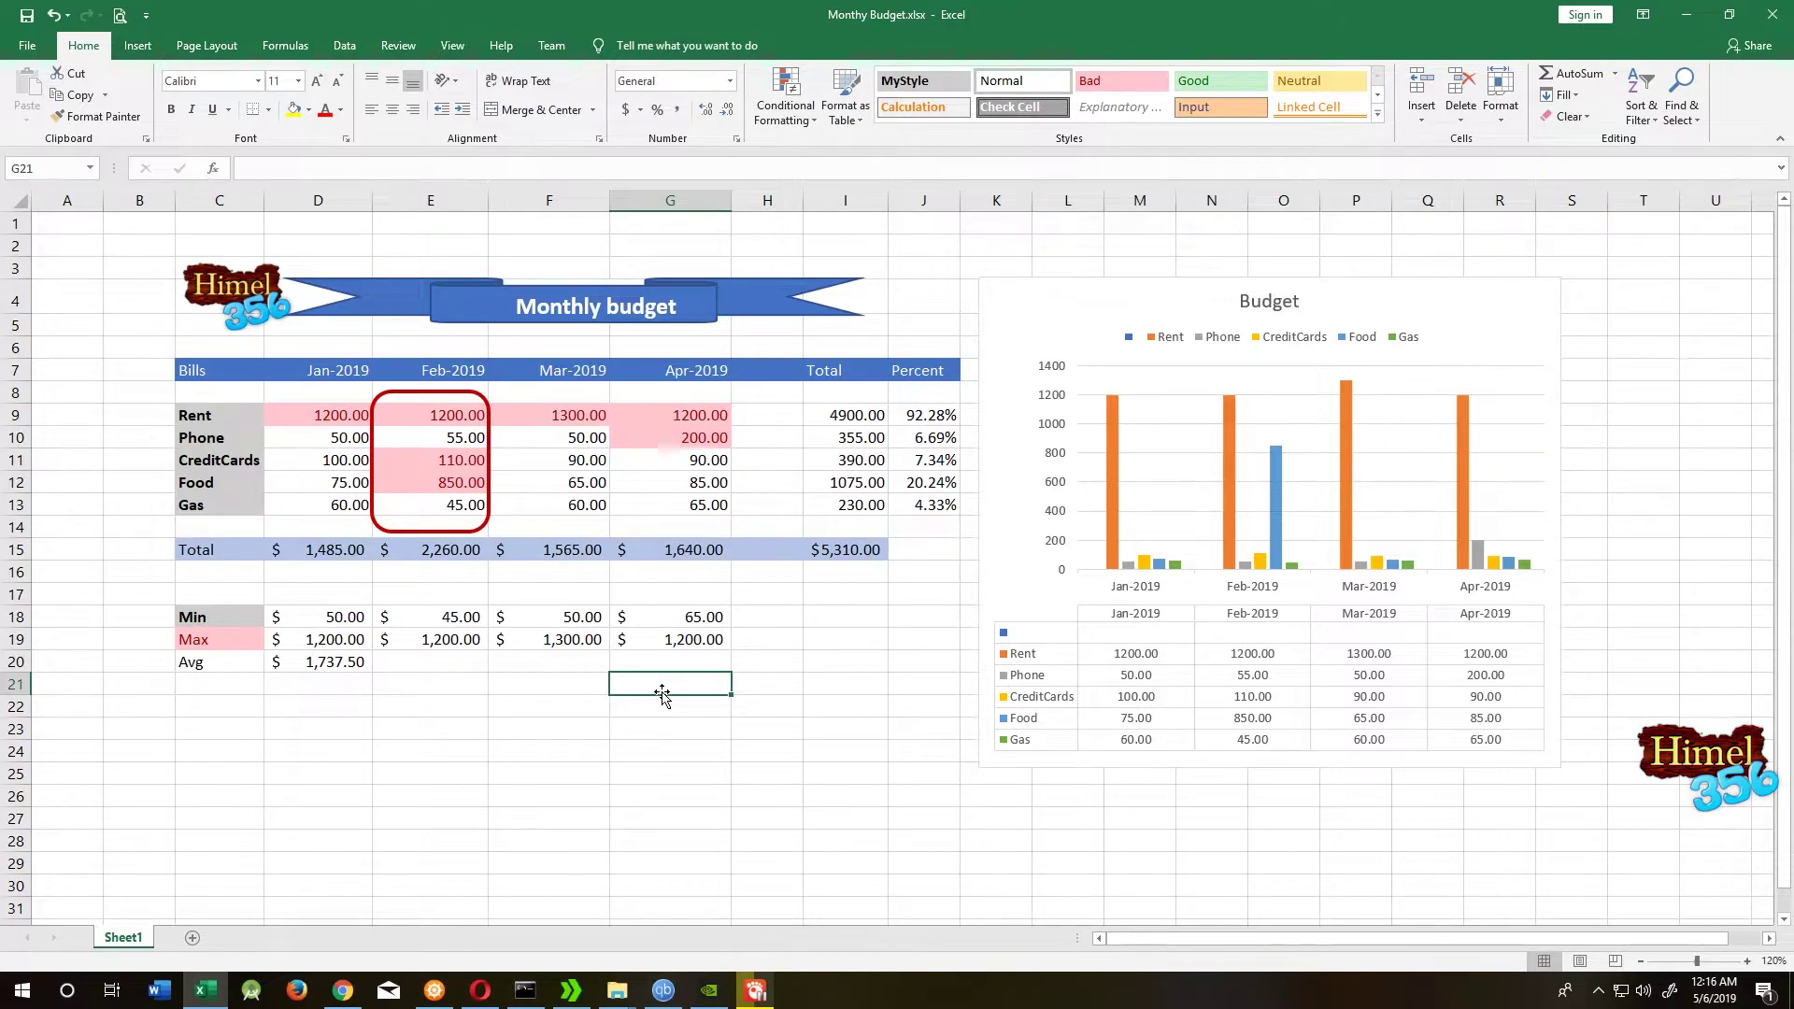
Clear the January–April bill amounts in D9:G13, leaving zero totals and an empty chart
{"action": "left_click", "coordinate": [308, 410]}
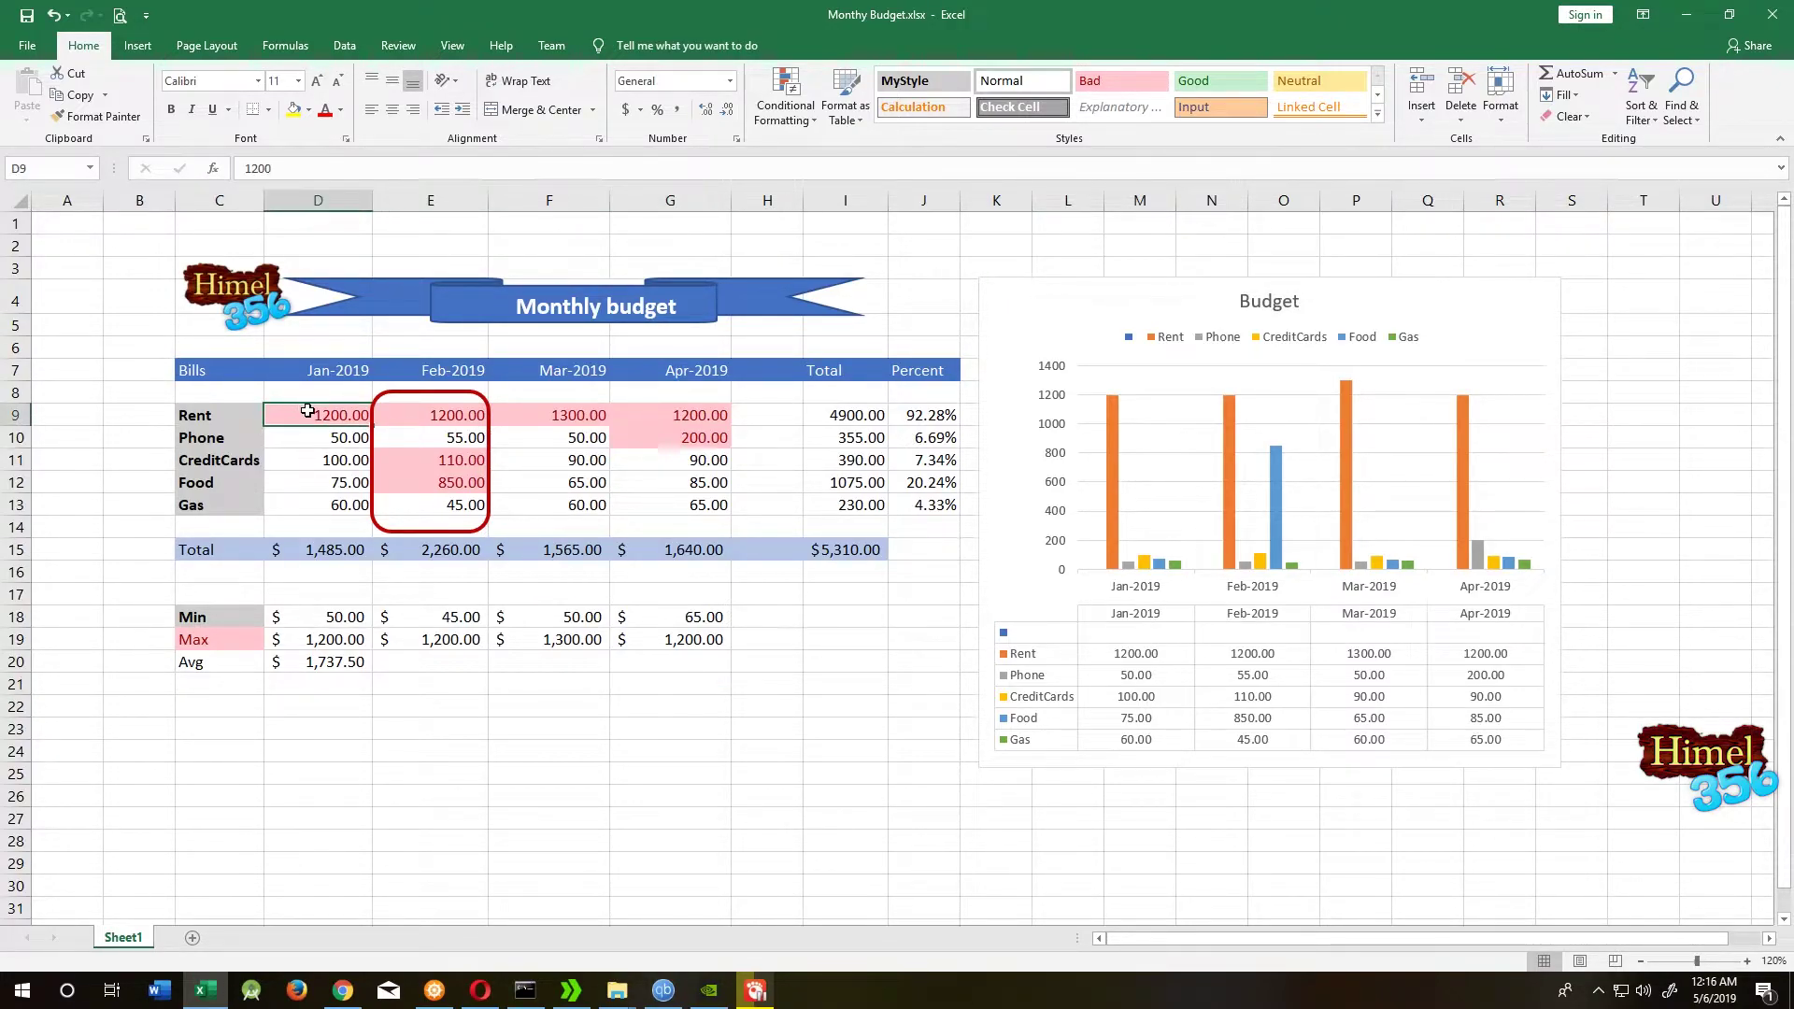
{"action": "left_click_drag", "start_coordinate": [308, 411], "coordinate": [657, 511]}
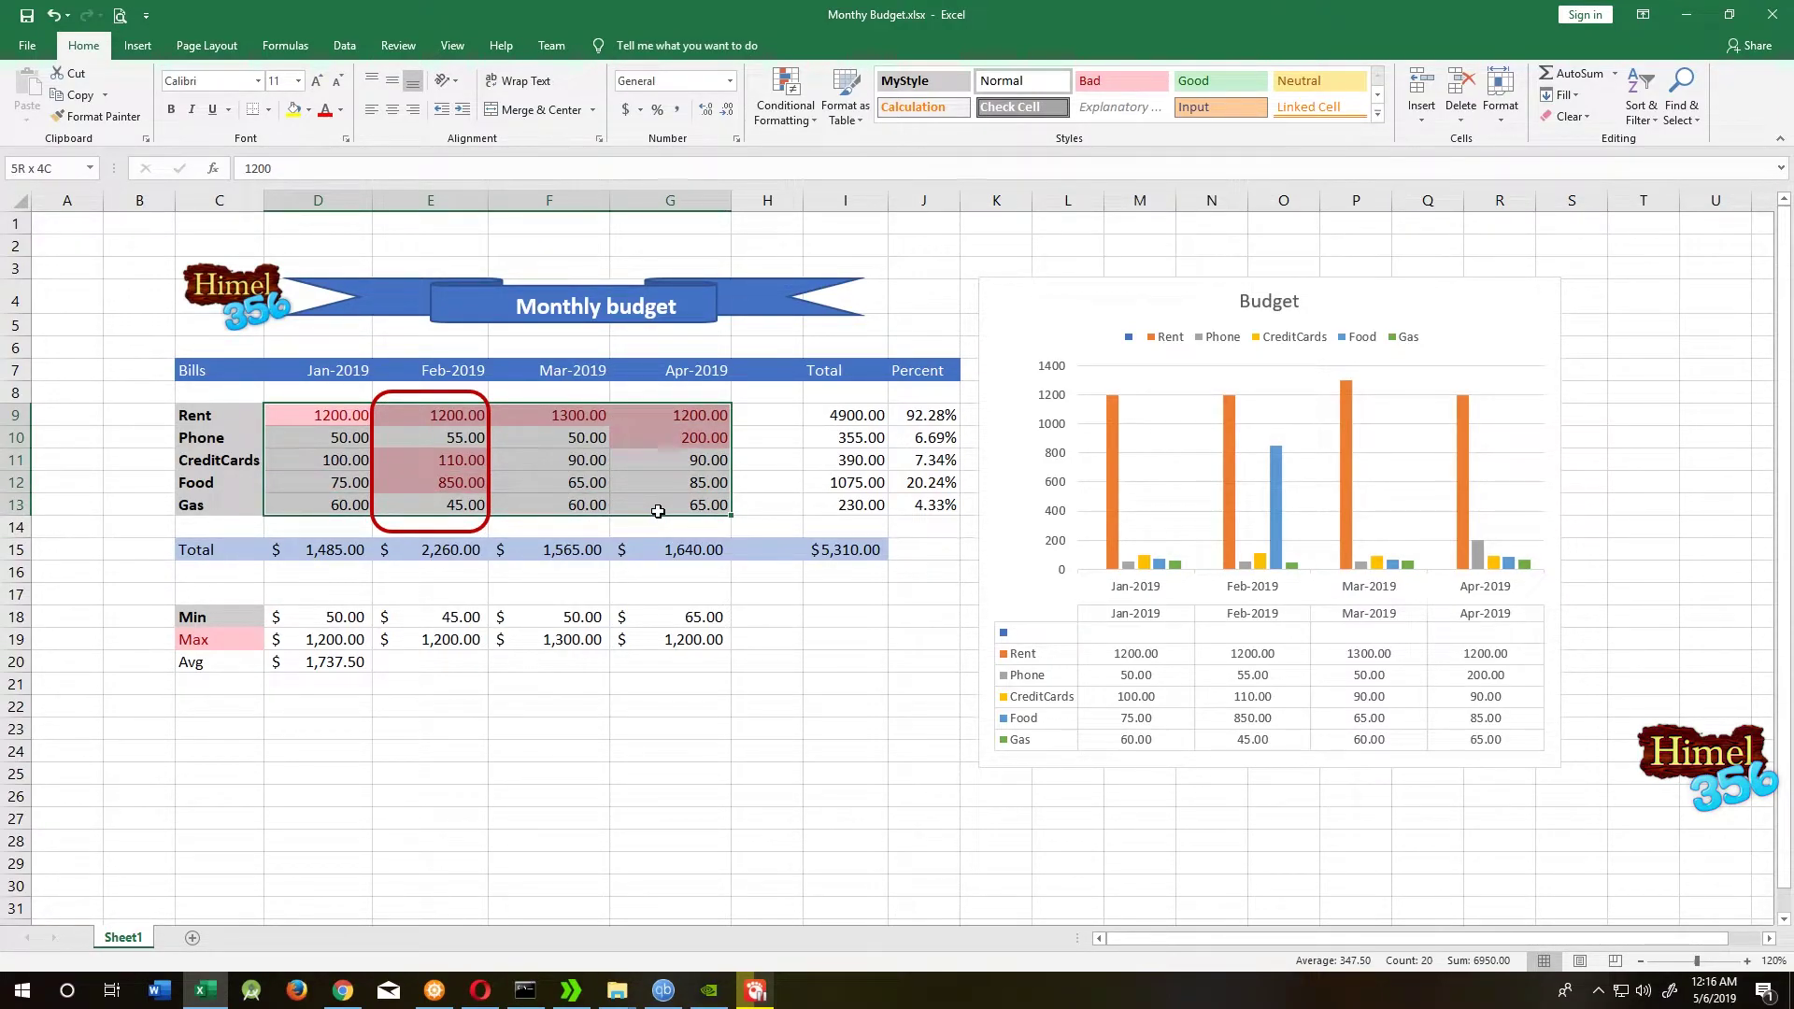
{"action": "left_click_drag", "start_coordinate": [658, 510], "coordinate": [658, 510]}
{"action": "key", "text": "Delete"}
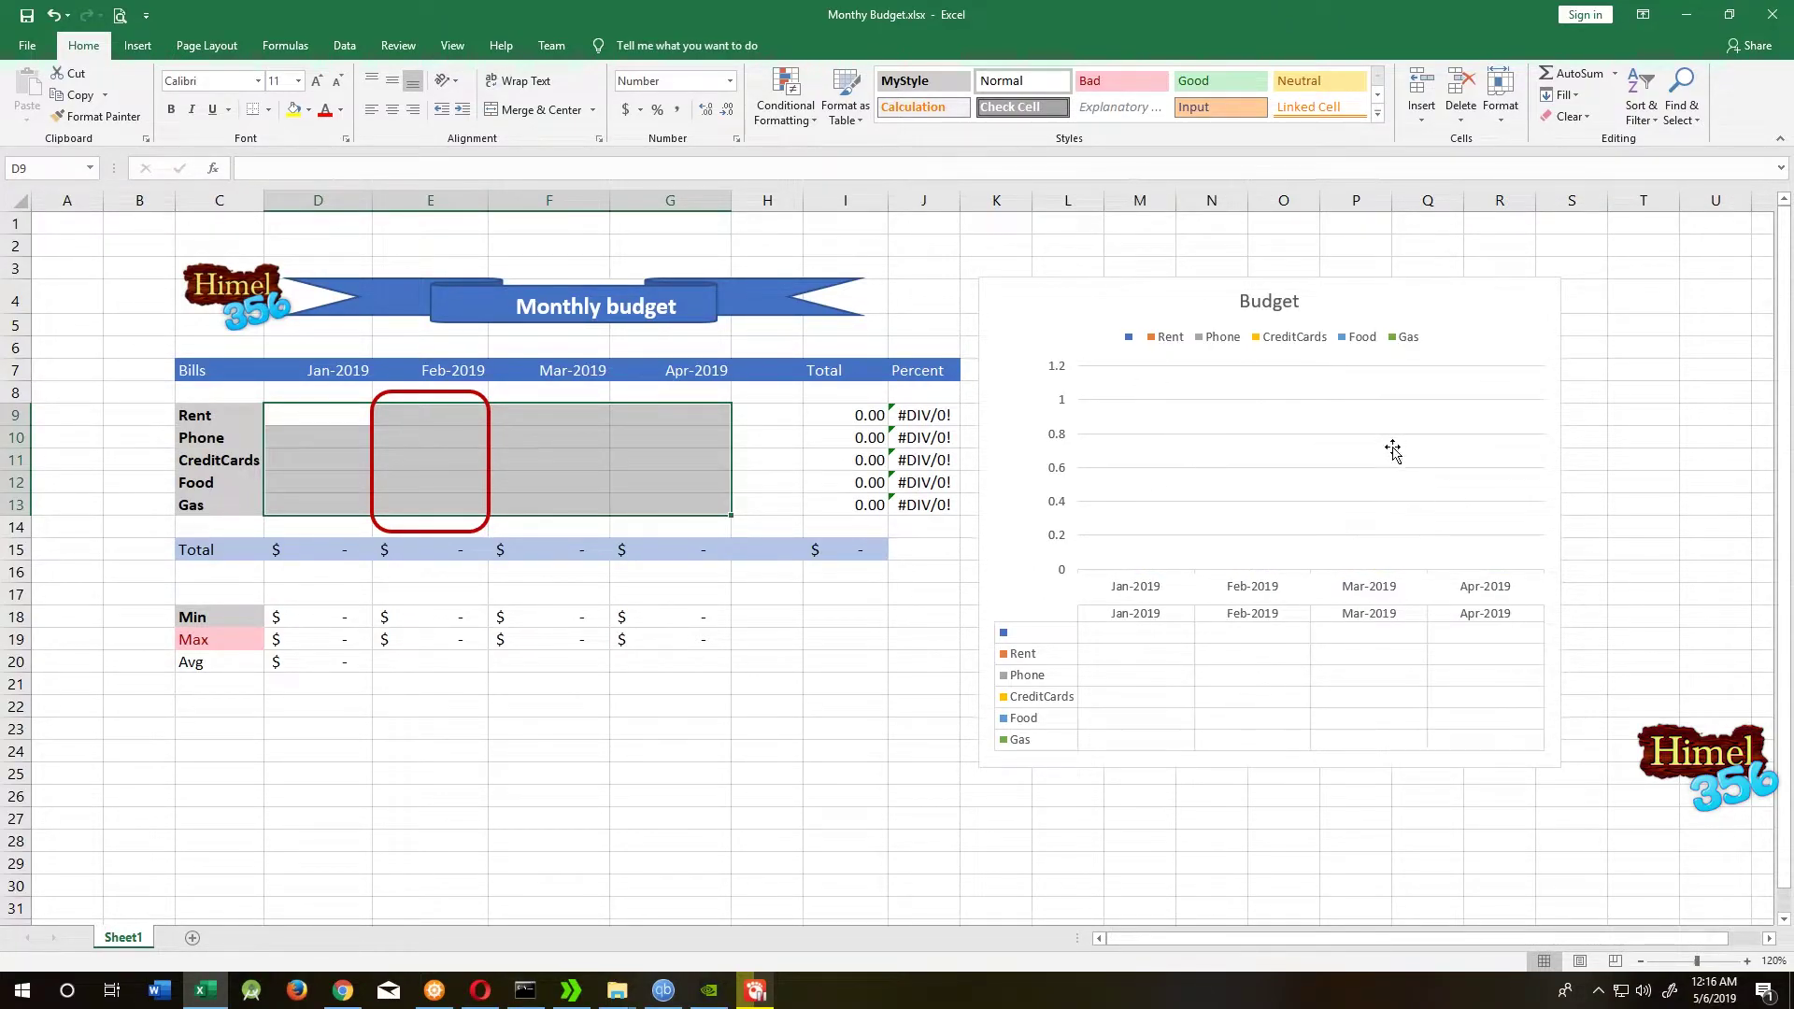
{"action": "left_click", "coordinate": [582, 421]}
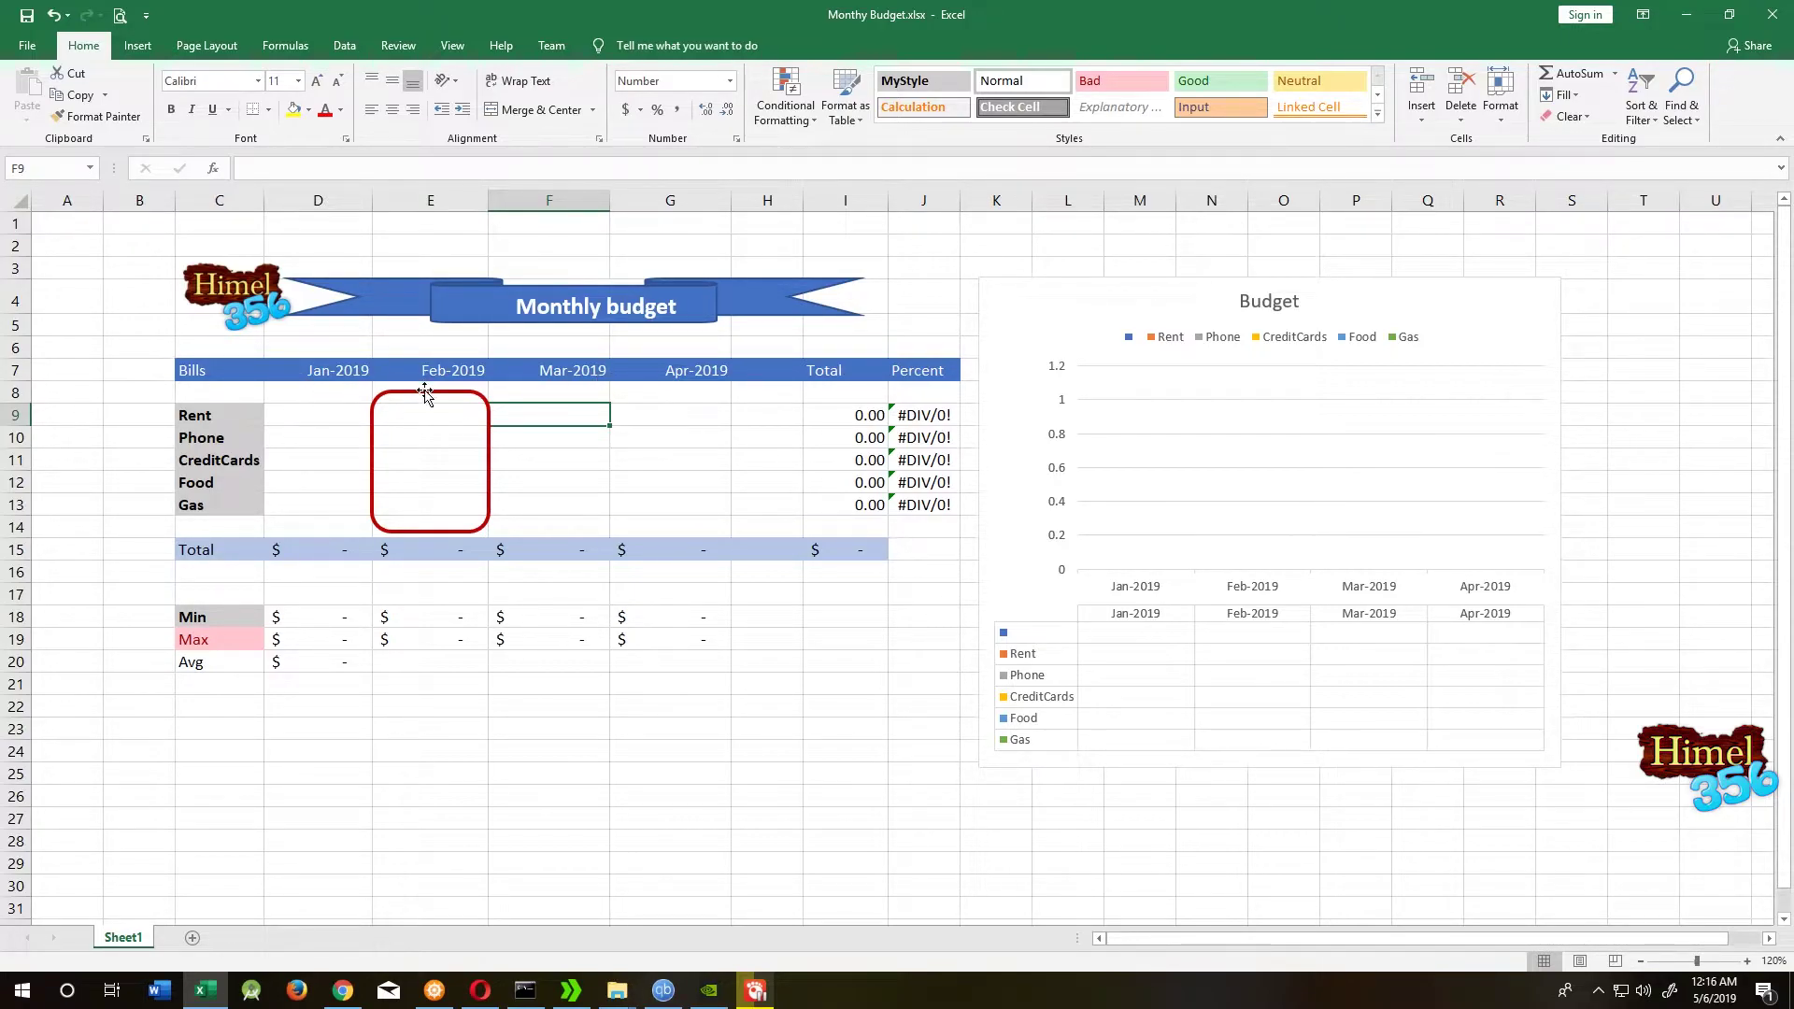
Delete the Jan-2019 to Apr-2019 month headings in D7:G8 and select D7
{"action": "left_click_drag", "start_coordinate": [337, 373], "coordinate": [664, 384]}
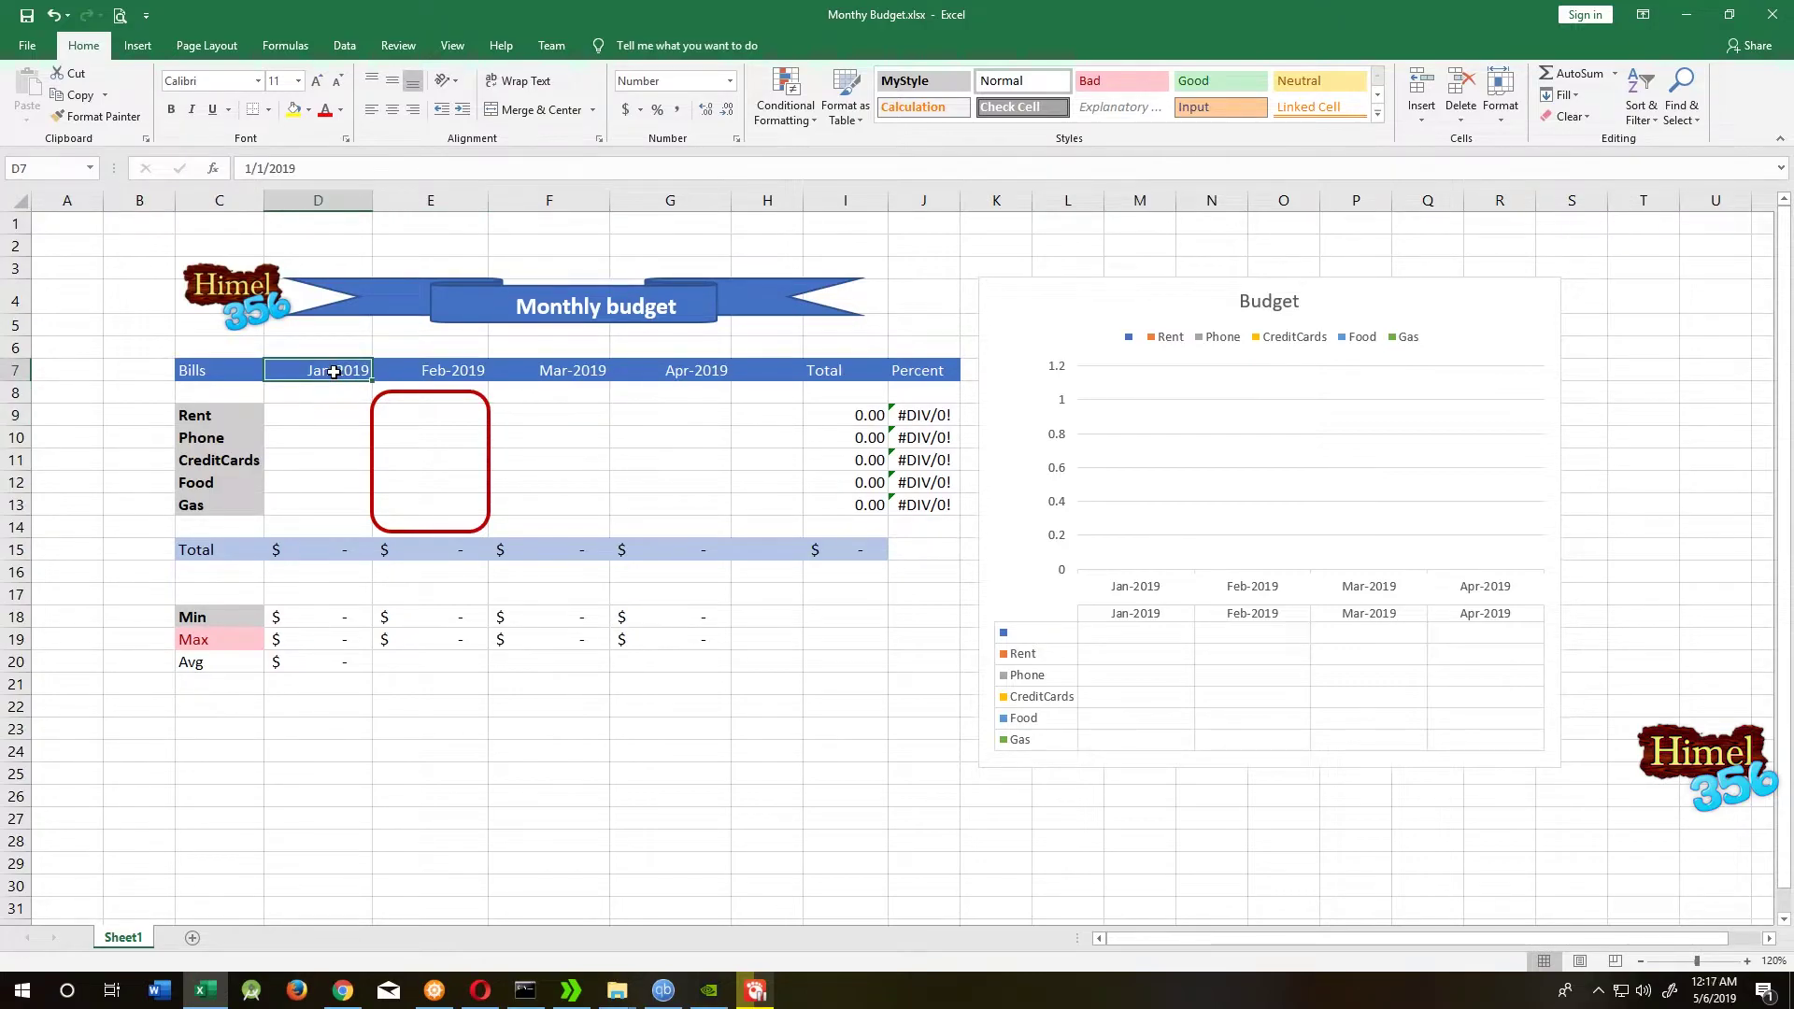
{"action": "key", "text": "Delete"}
{"action": "left_click", "coordinate": [767, 683]}
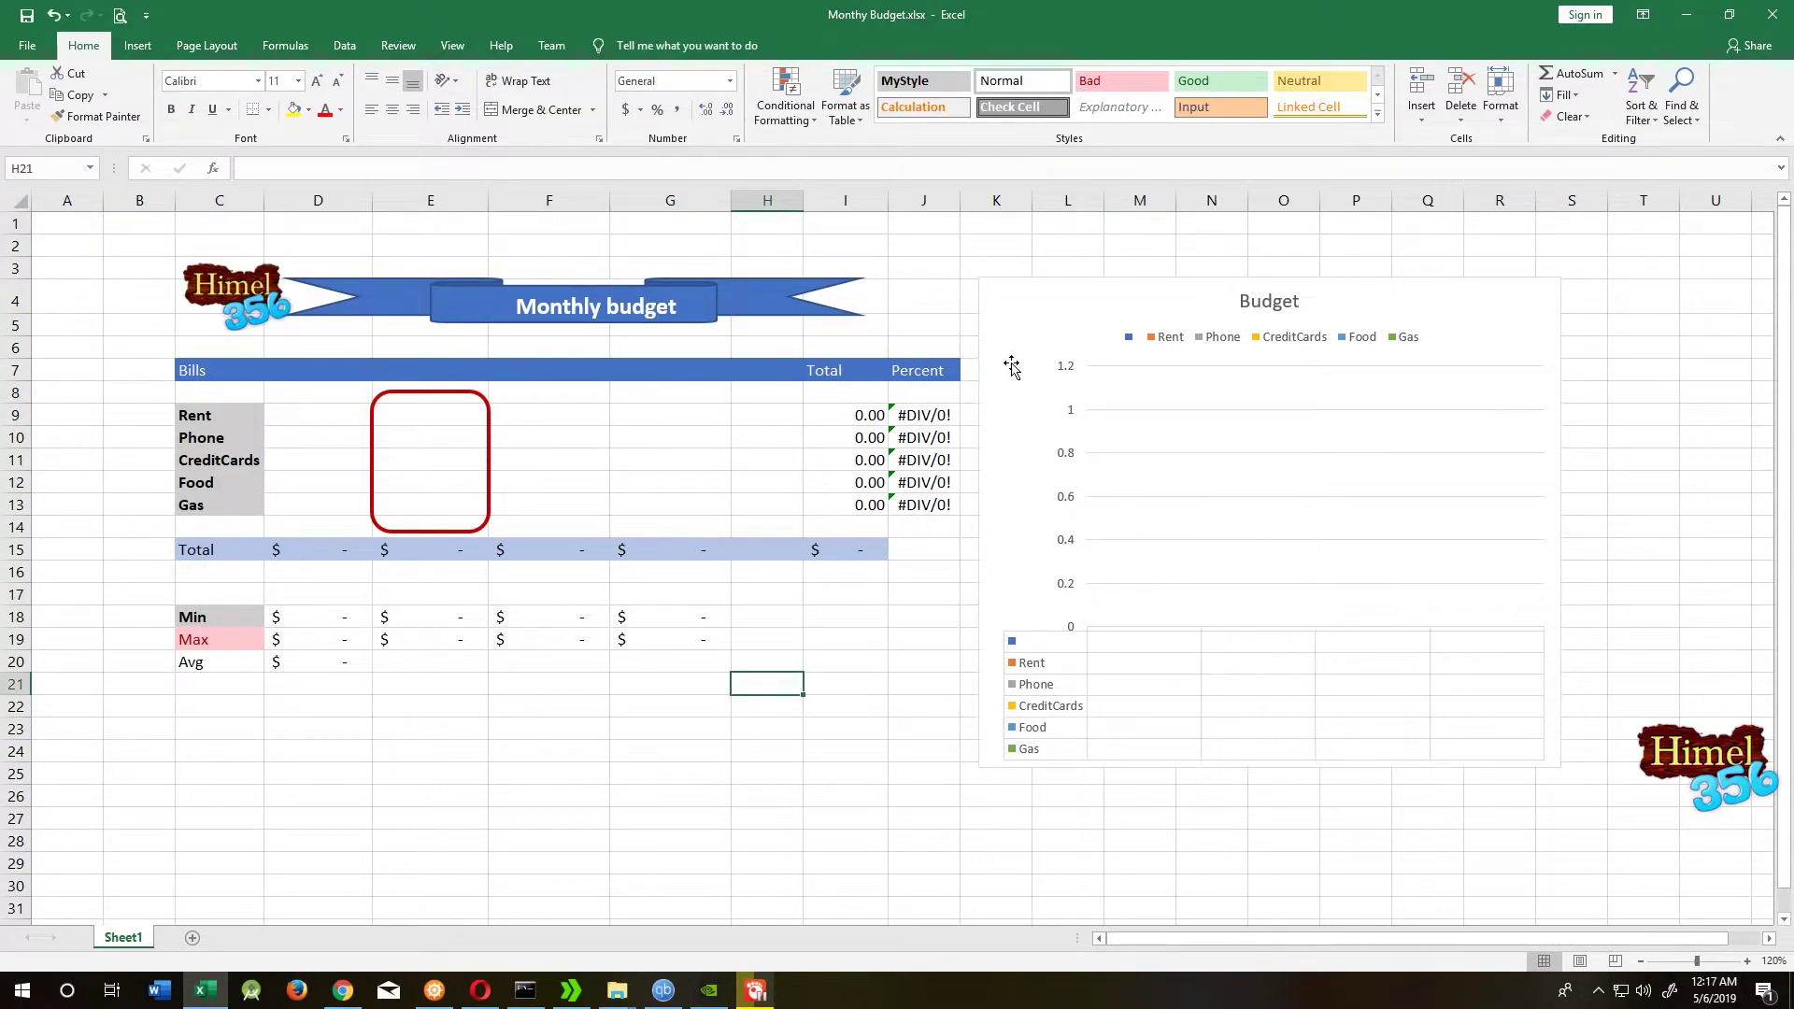
{"action": "left_click", "coordinate": [331, 373]}
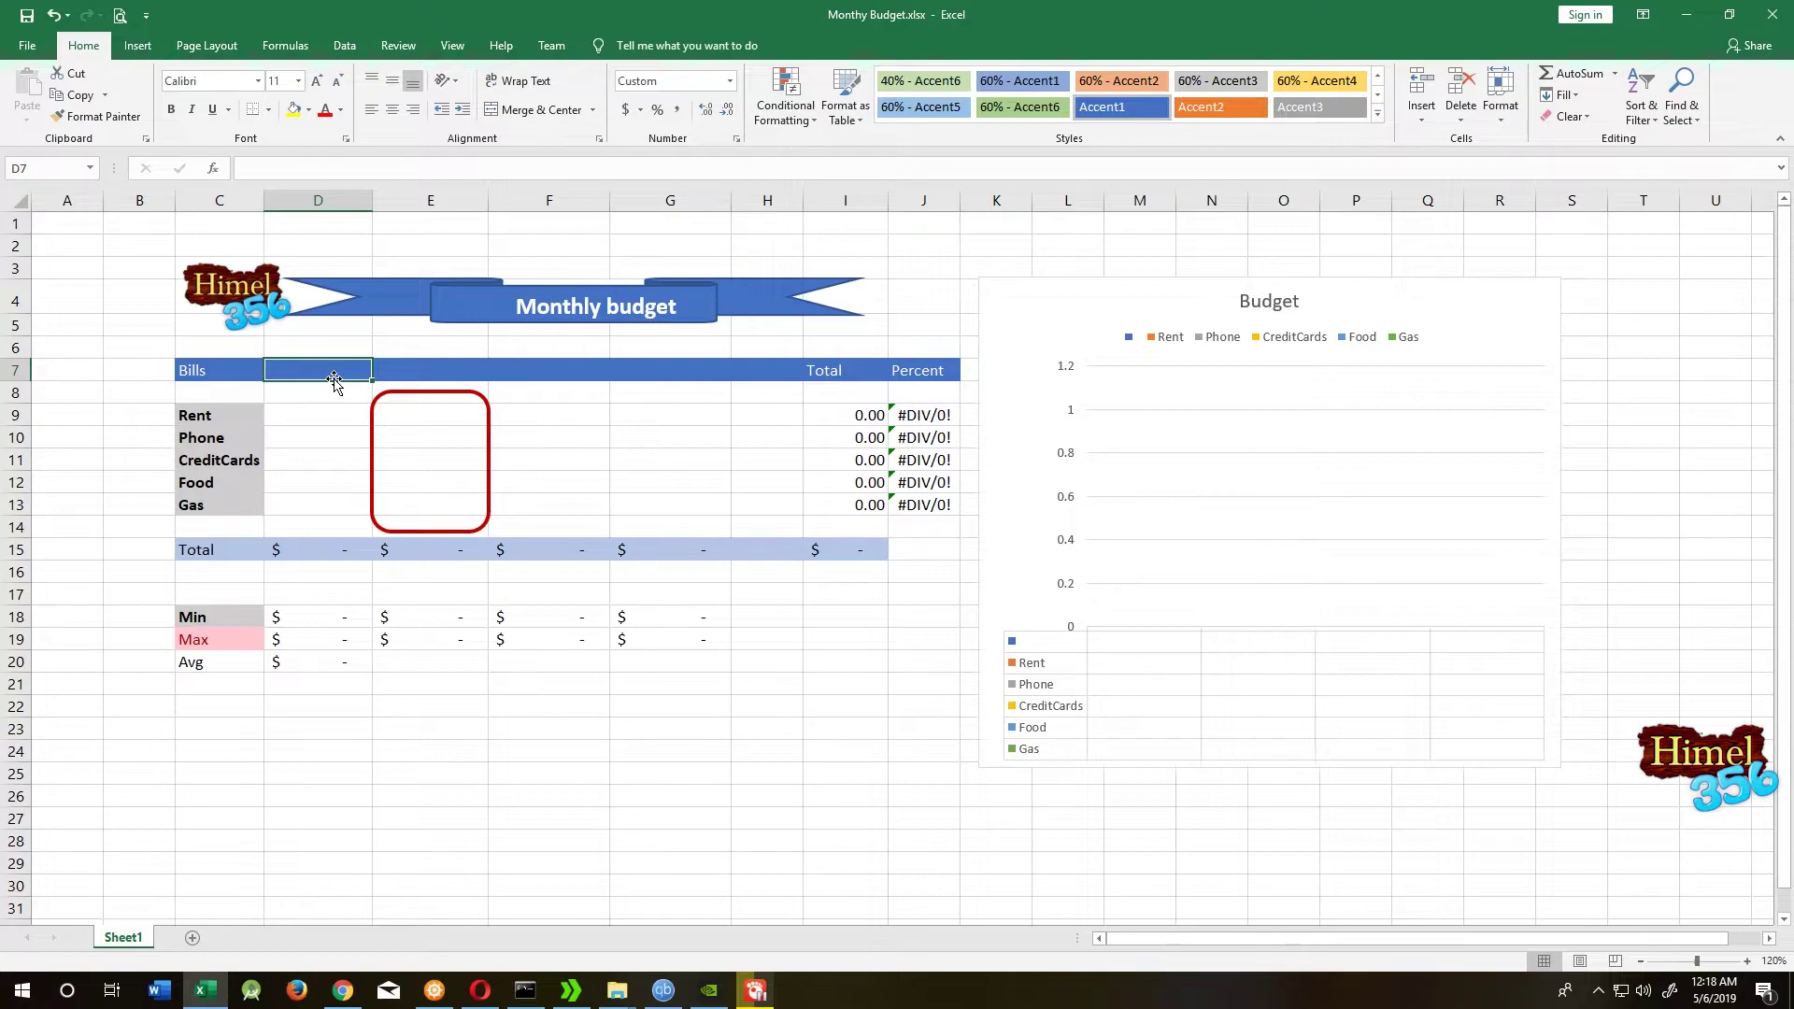
Confirm the Month 1 to Month 4 column headings so the chart shows them
{"action": "left_click", "coordinate": [767, 681]}
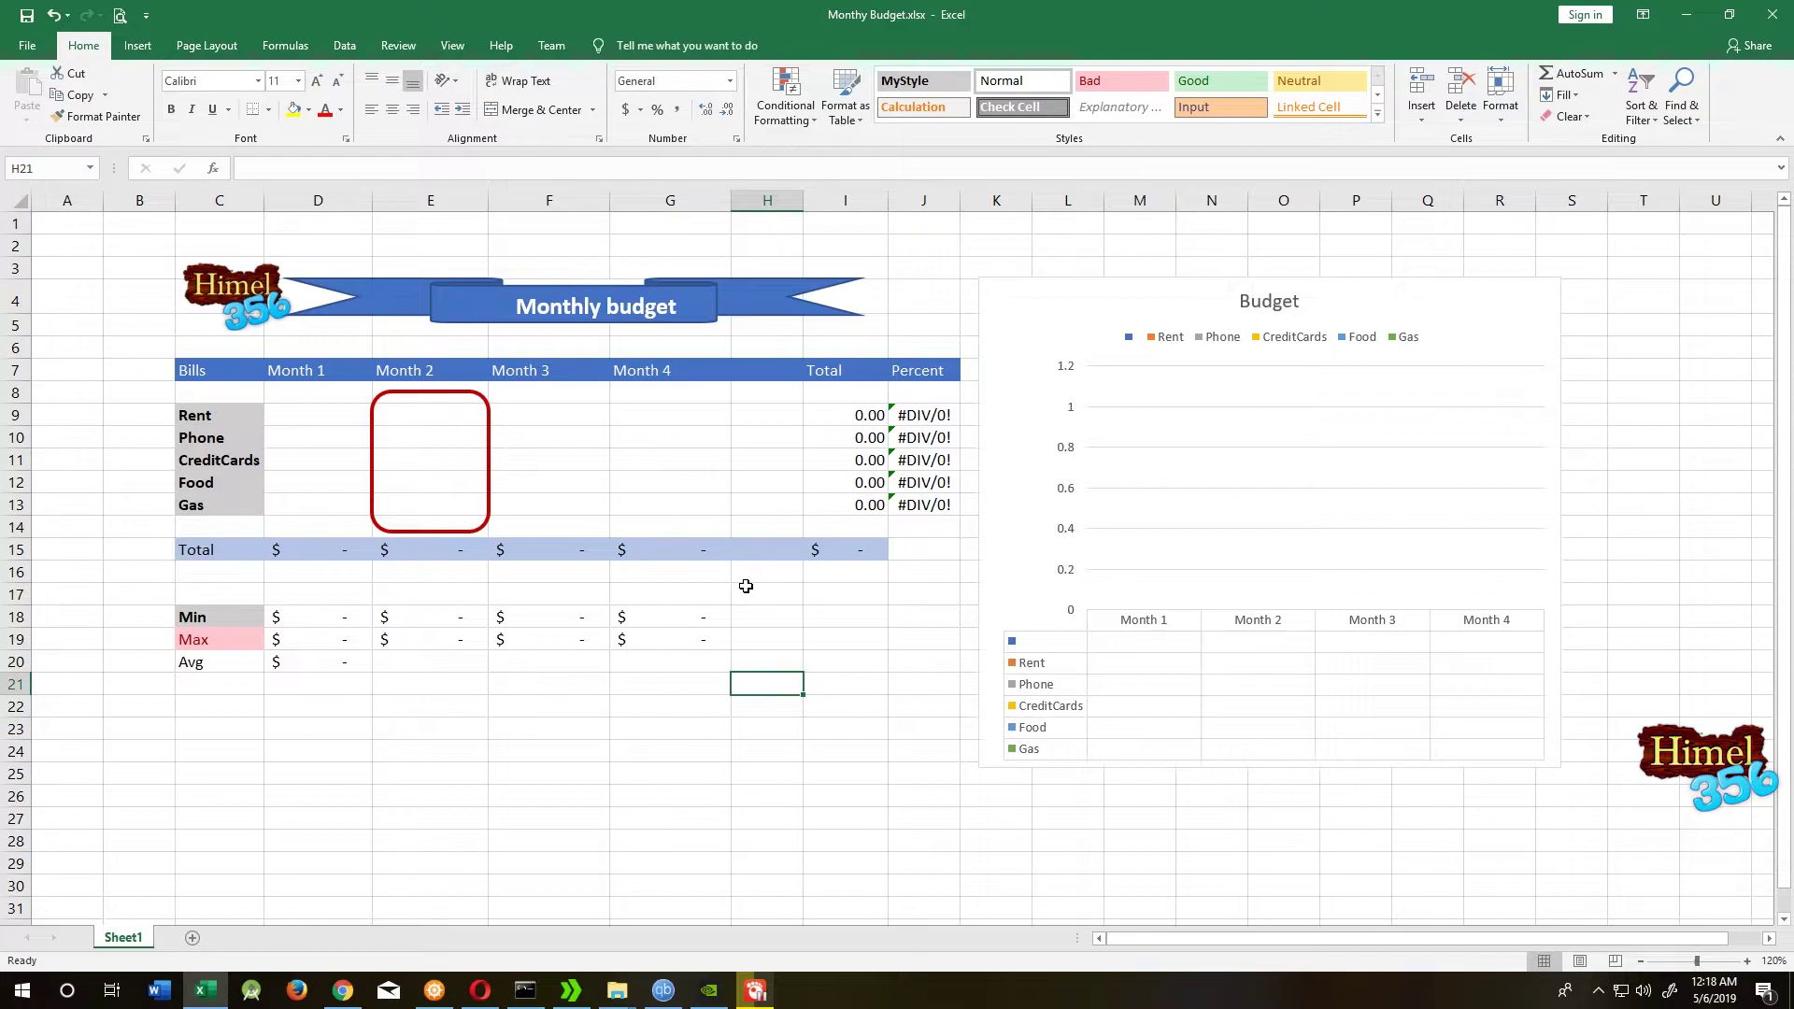
Start saving a copy via Browse with the file type set to Excel Template (*.xltx)
{"action": "left_click", "coordinate": [29, 44]}
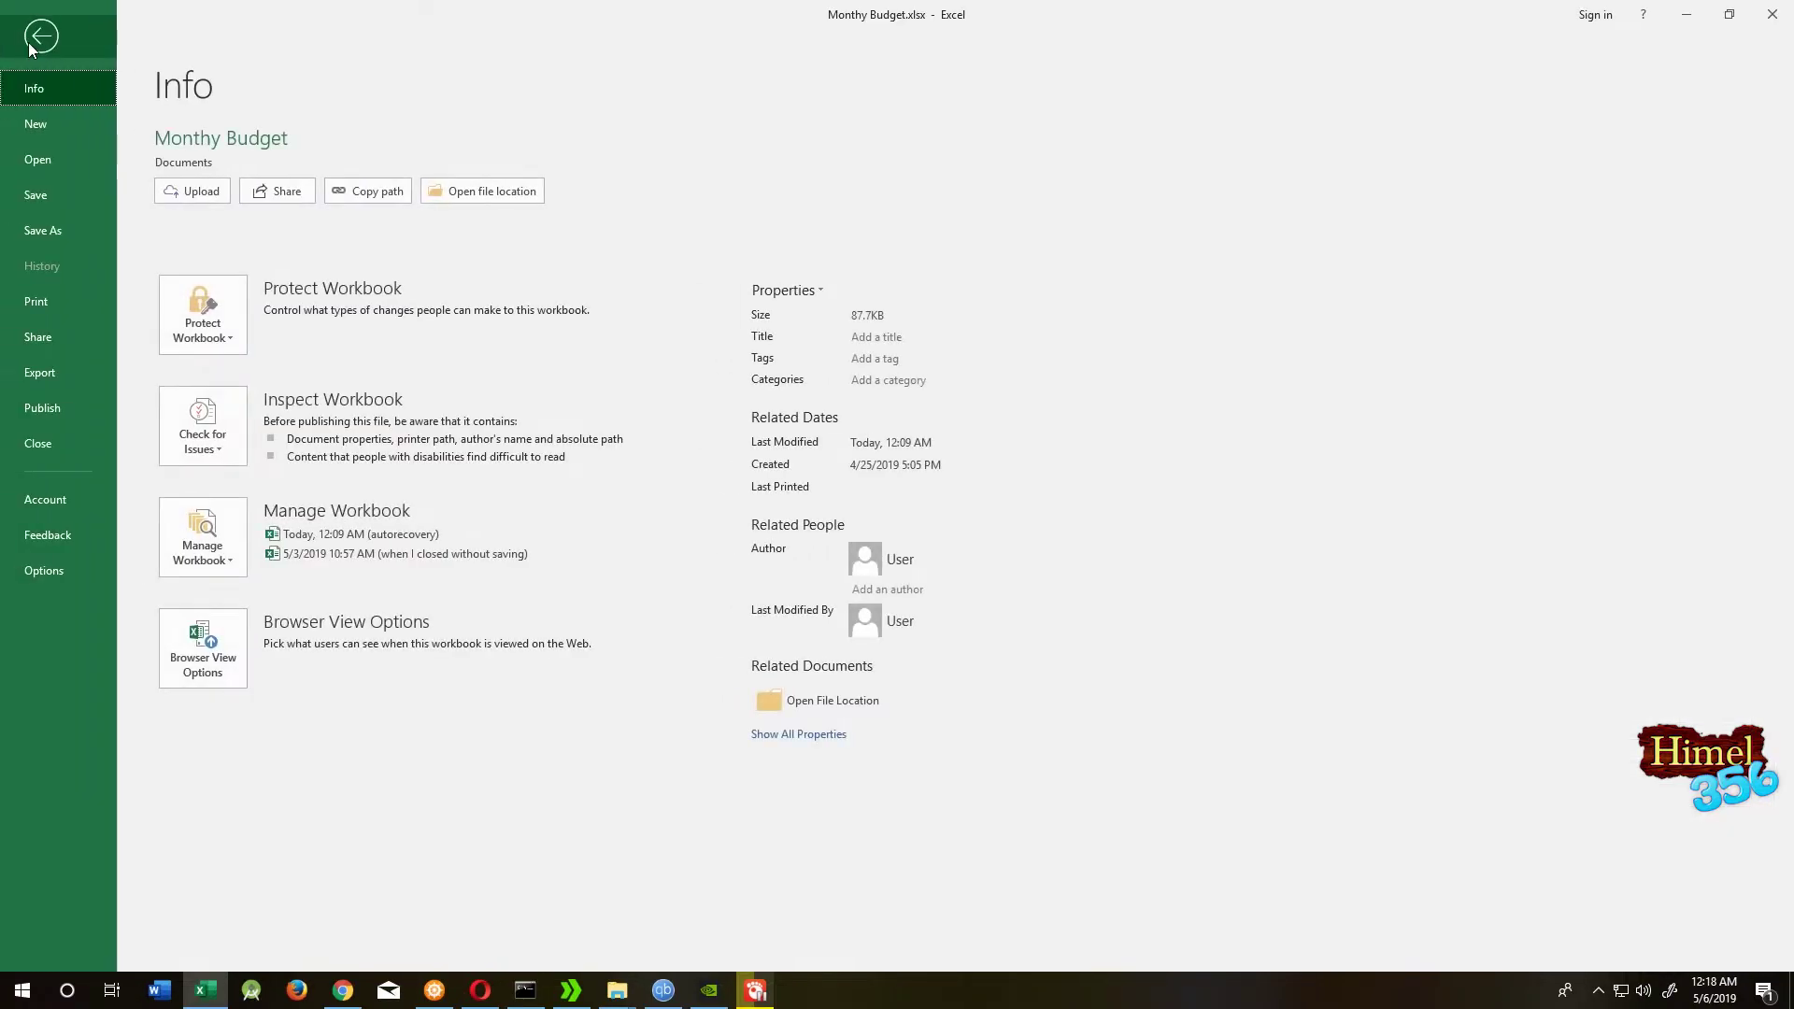
{"action": "left_click", "coordinate": [46, 236]}
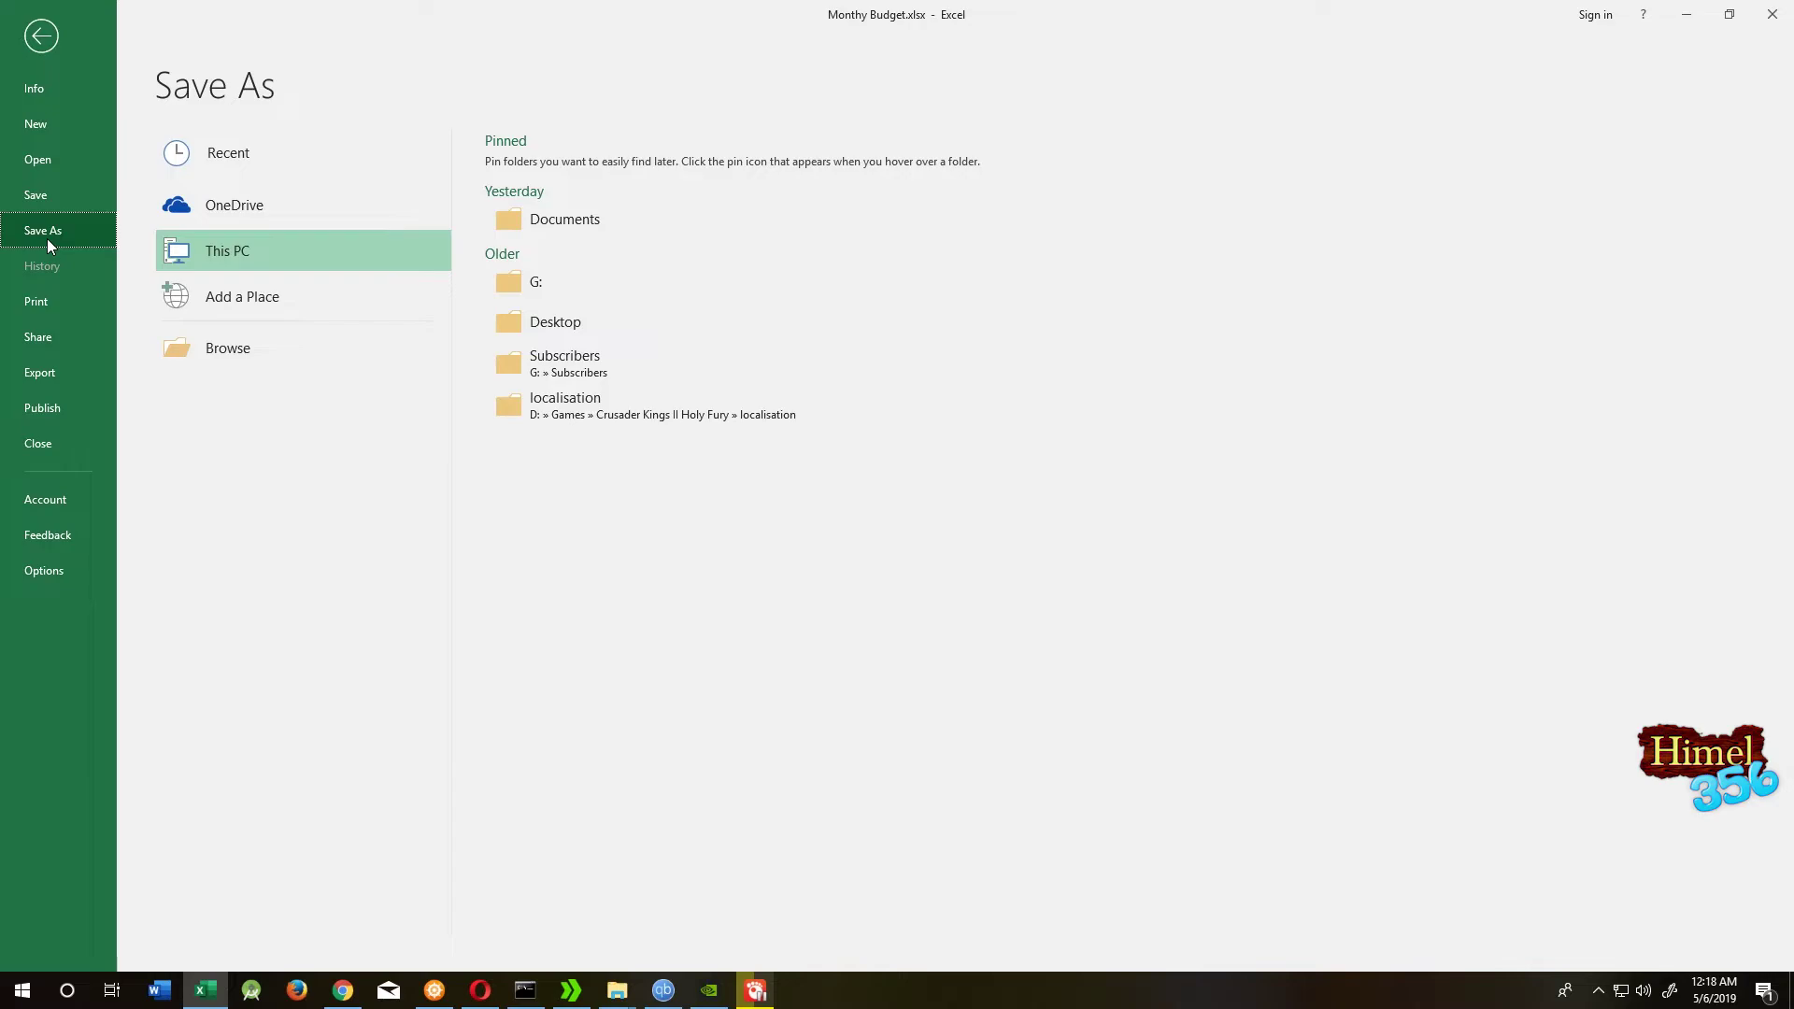
{"action": "left_click", "coordinate": [46, 238]}
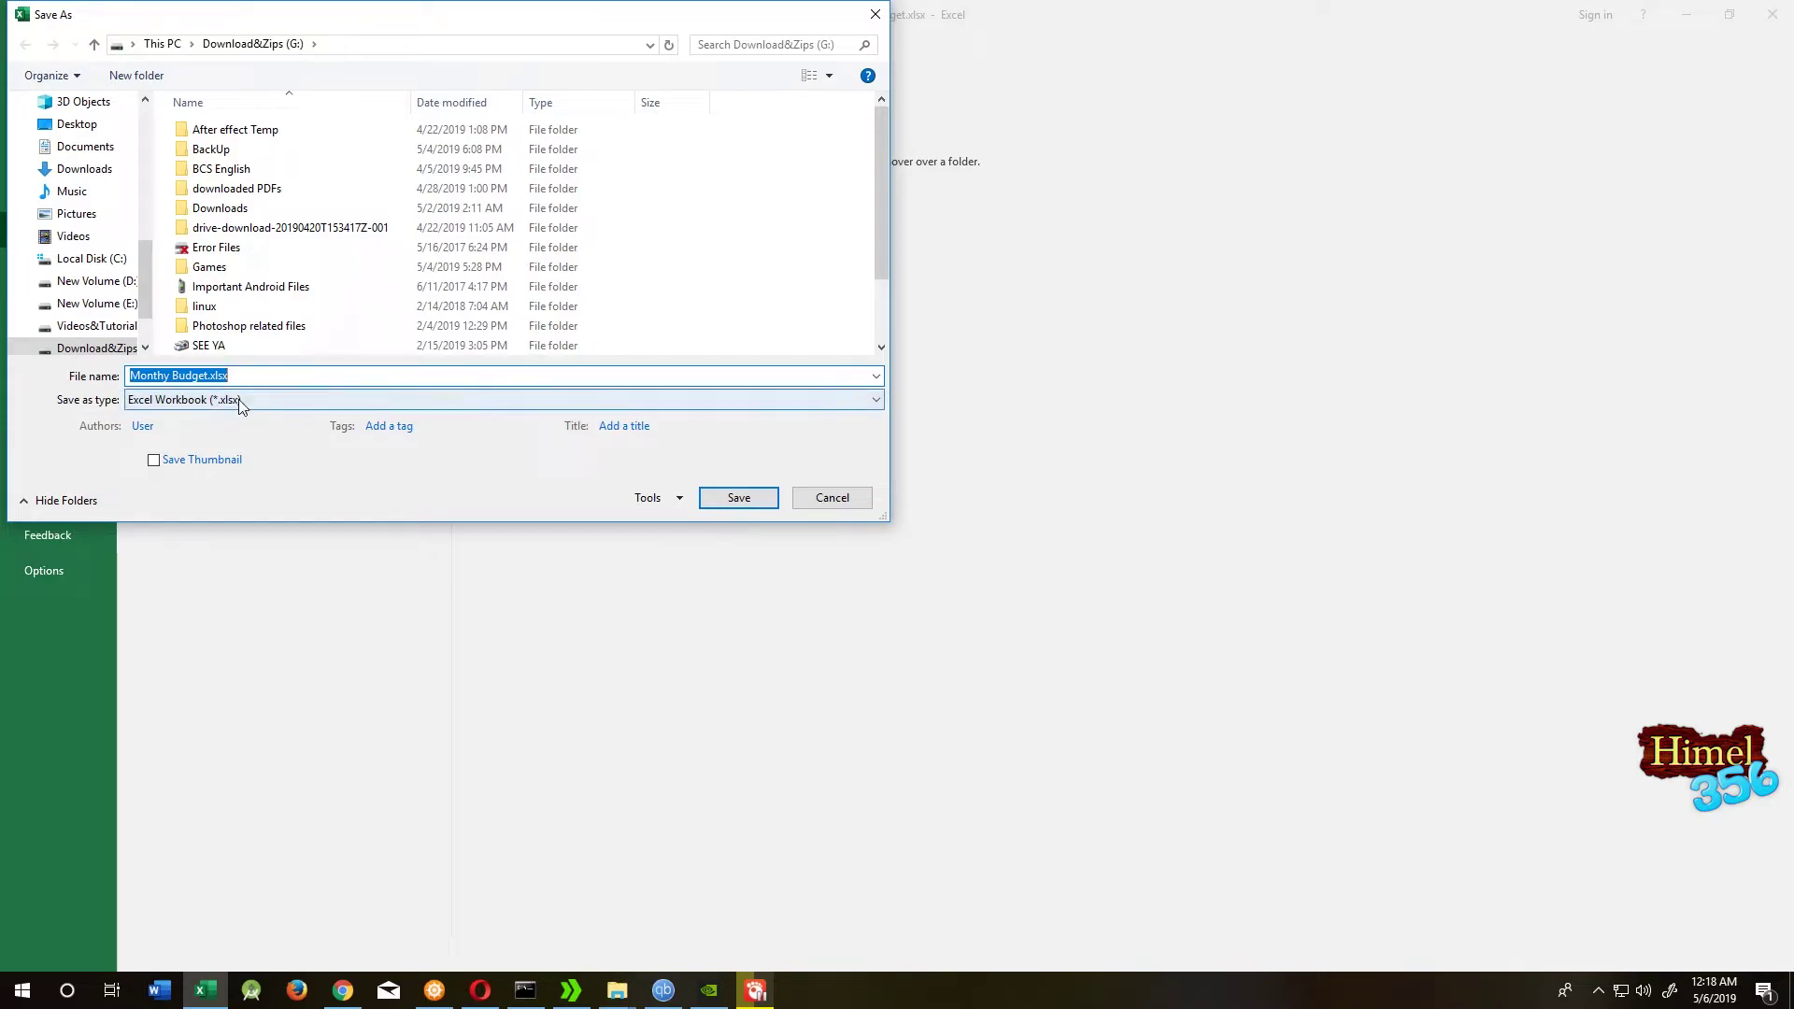
{"action": "left_click", "coordinate": [240, 401]}
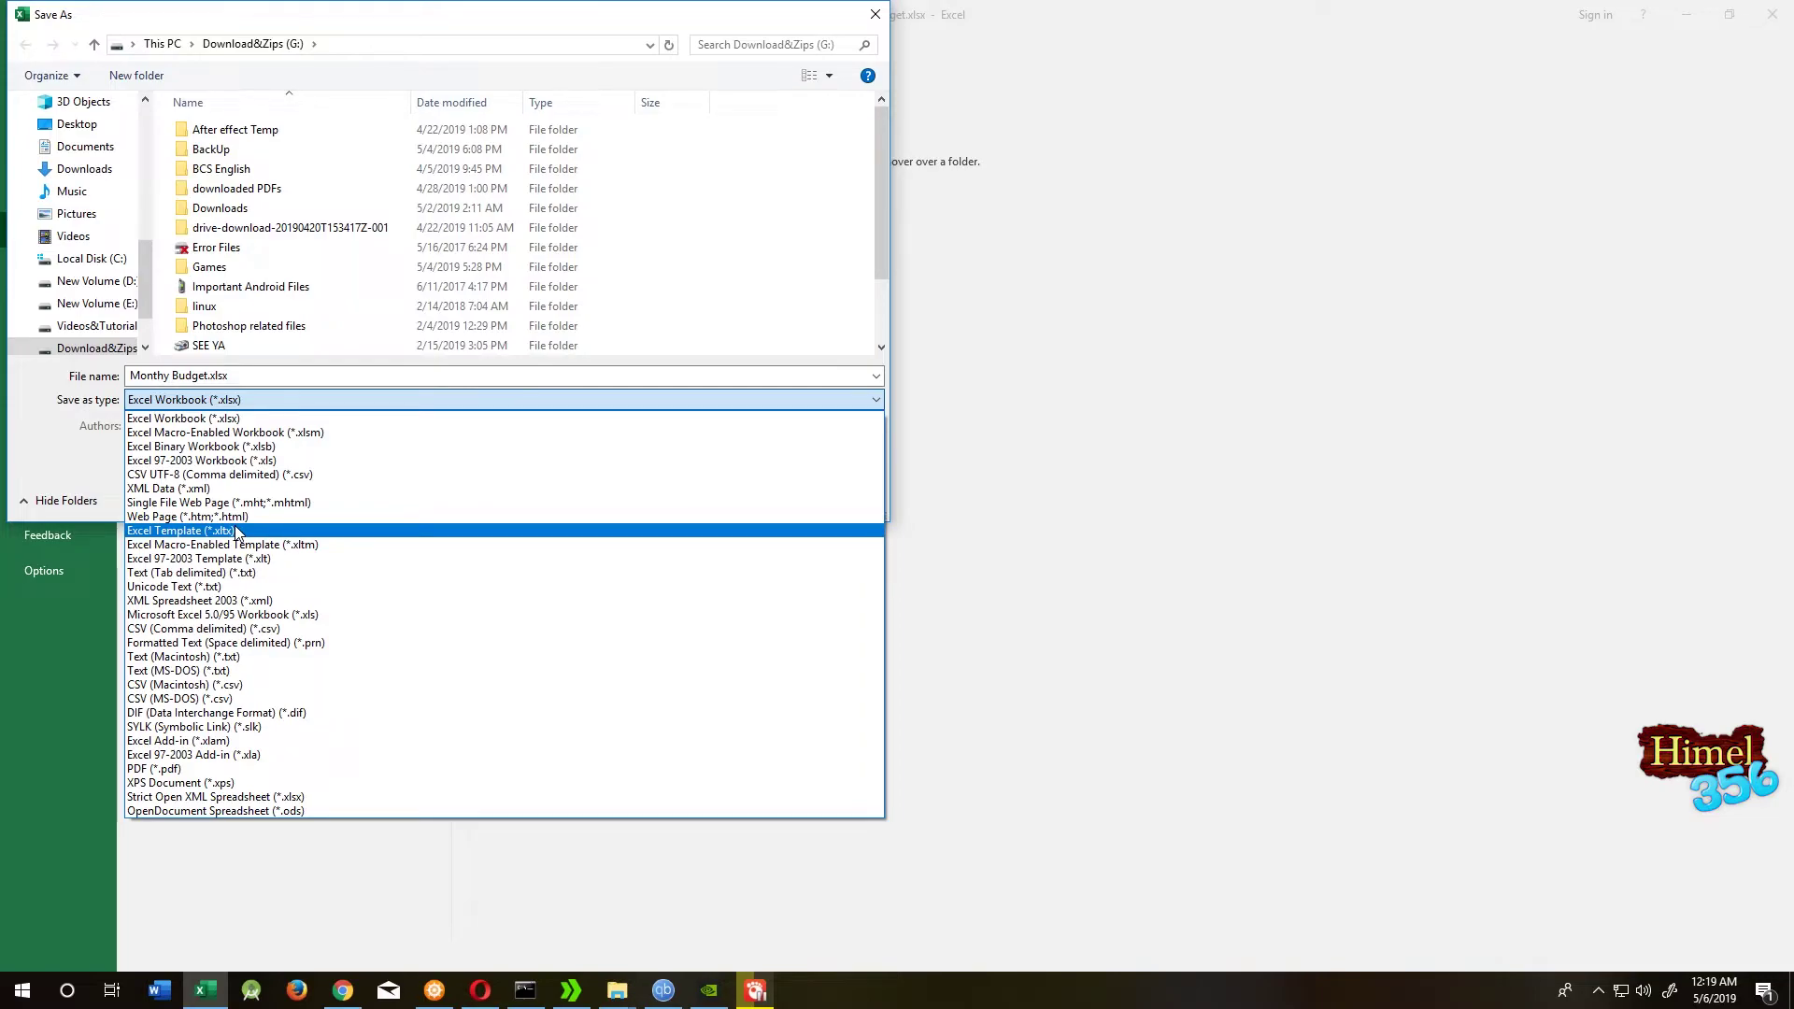
{"action": "left_click", "coordinate": [234, 530]}
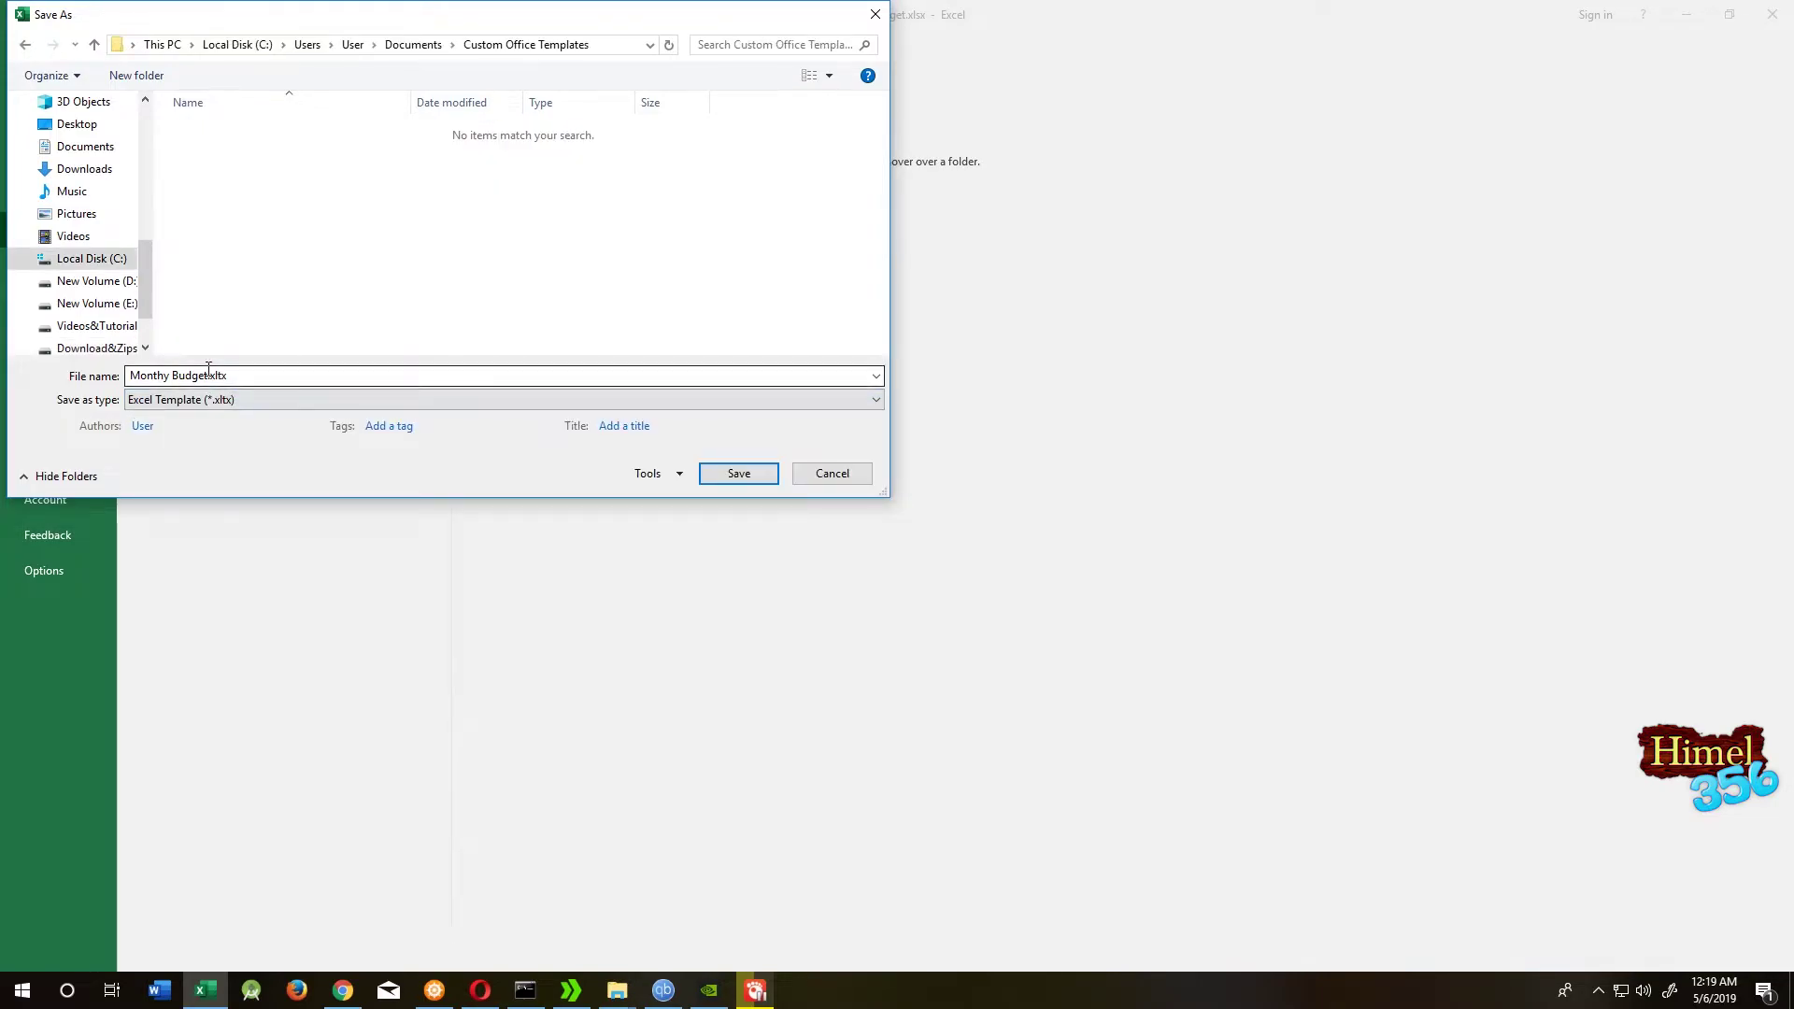
Name the file Monthy Budget_Template and save it to Custom Office Templates
{"action": "left_click", "coordinate": [210, 375]}
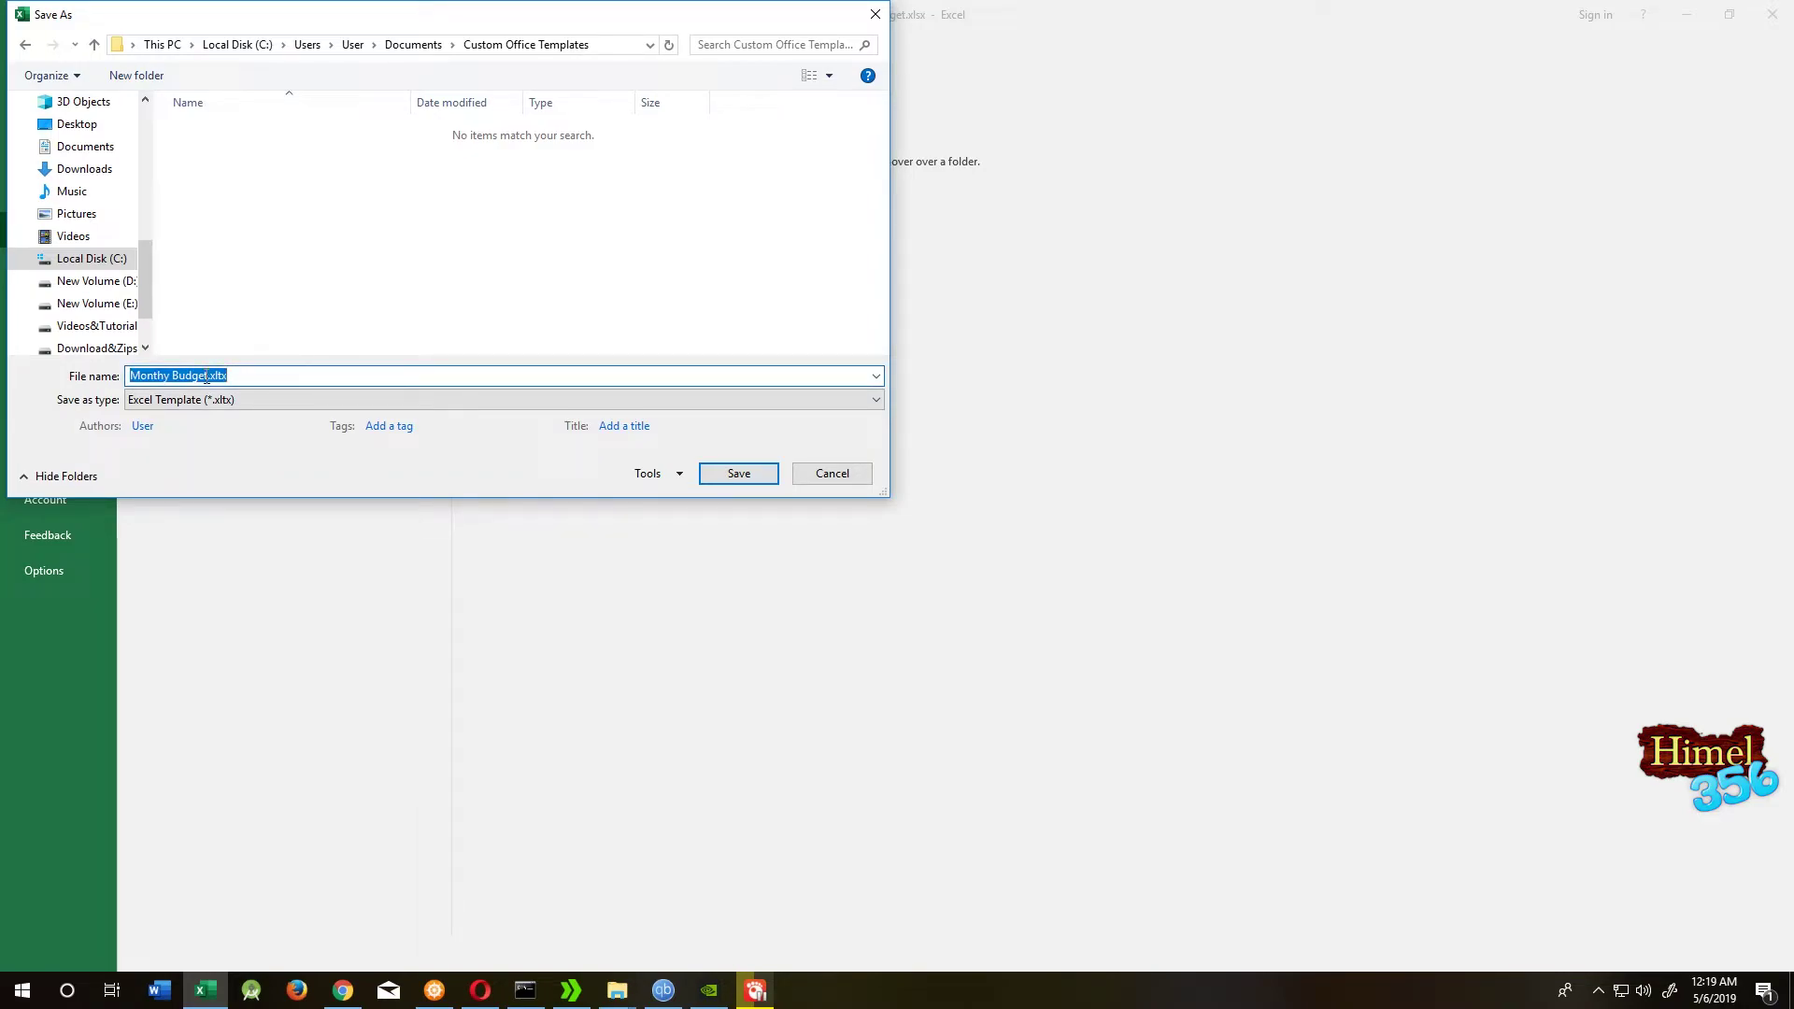
{"action": "left_click", "coordinate": [217, 376]}
{"action": "type", "text": "_Template"}
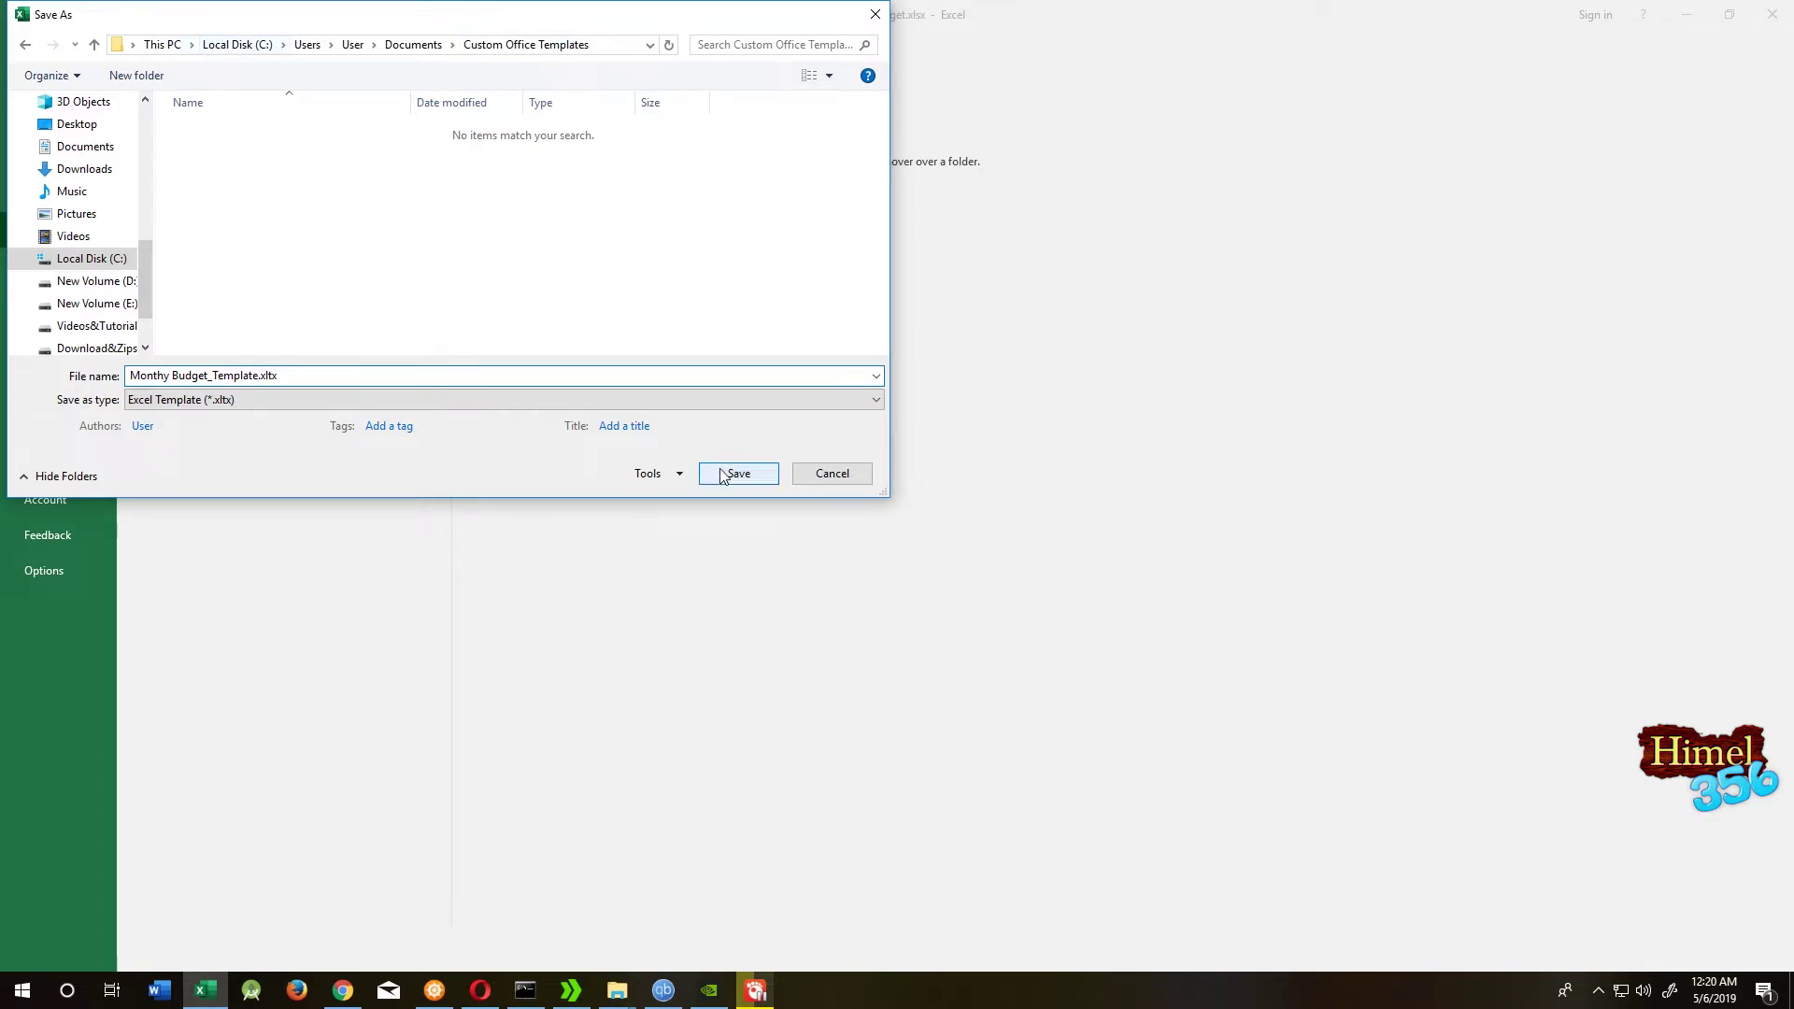
{"action": "key", "text": "Return"}
{"action": "left_click", "coordinate": [28, 47]}
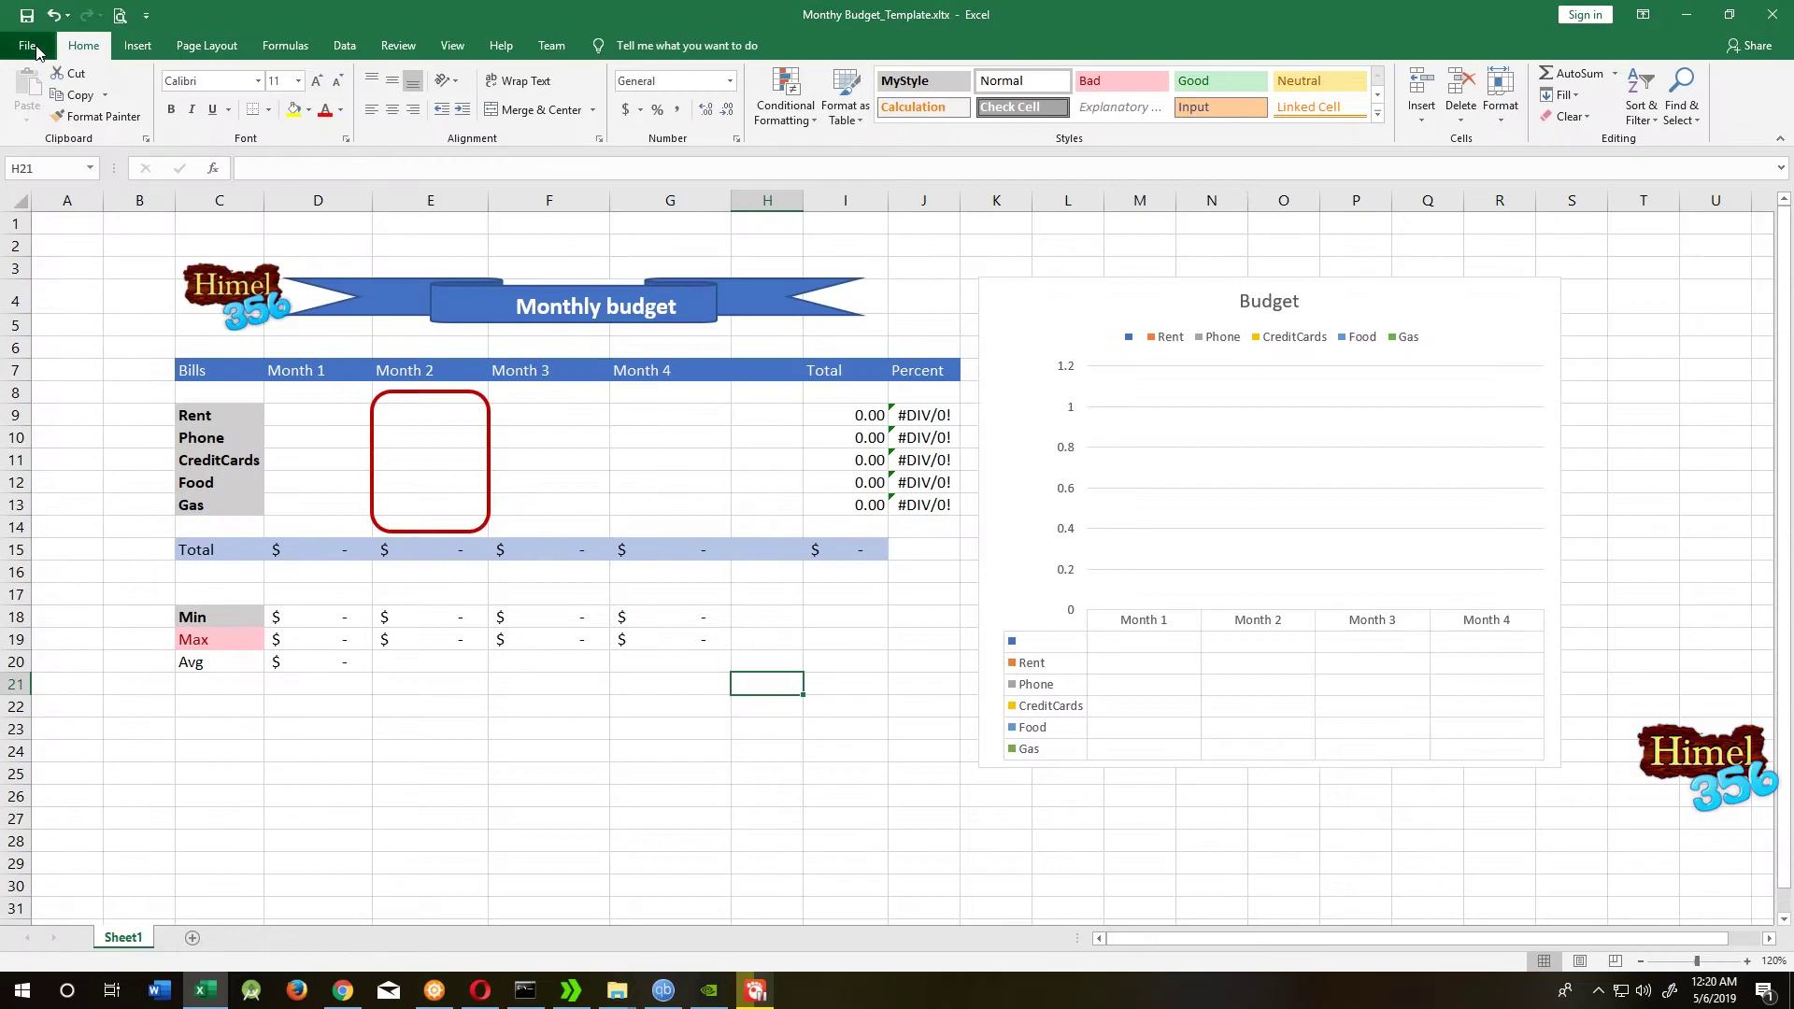
Close the template workbook and show the template gallery for a new workbook
{"action": "left_click", "coordinate": [41, 410]}
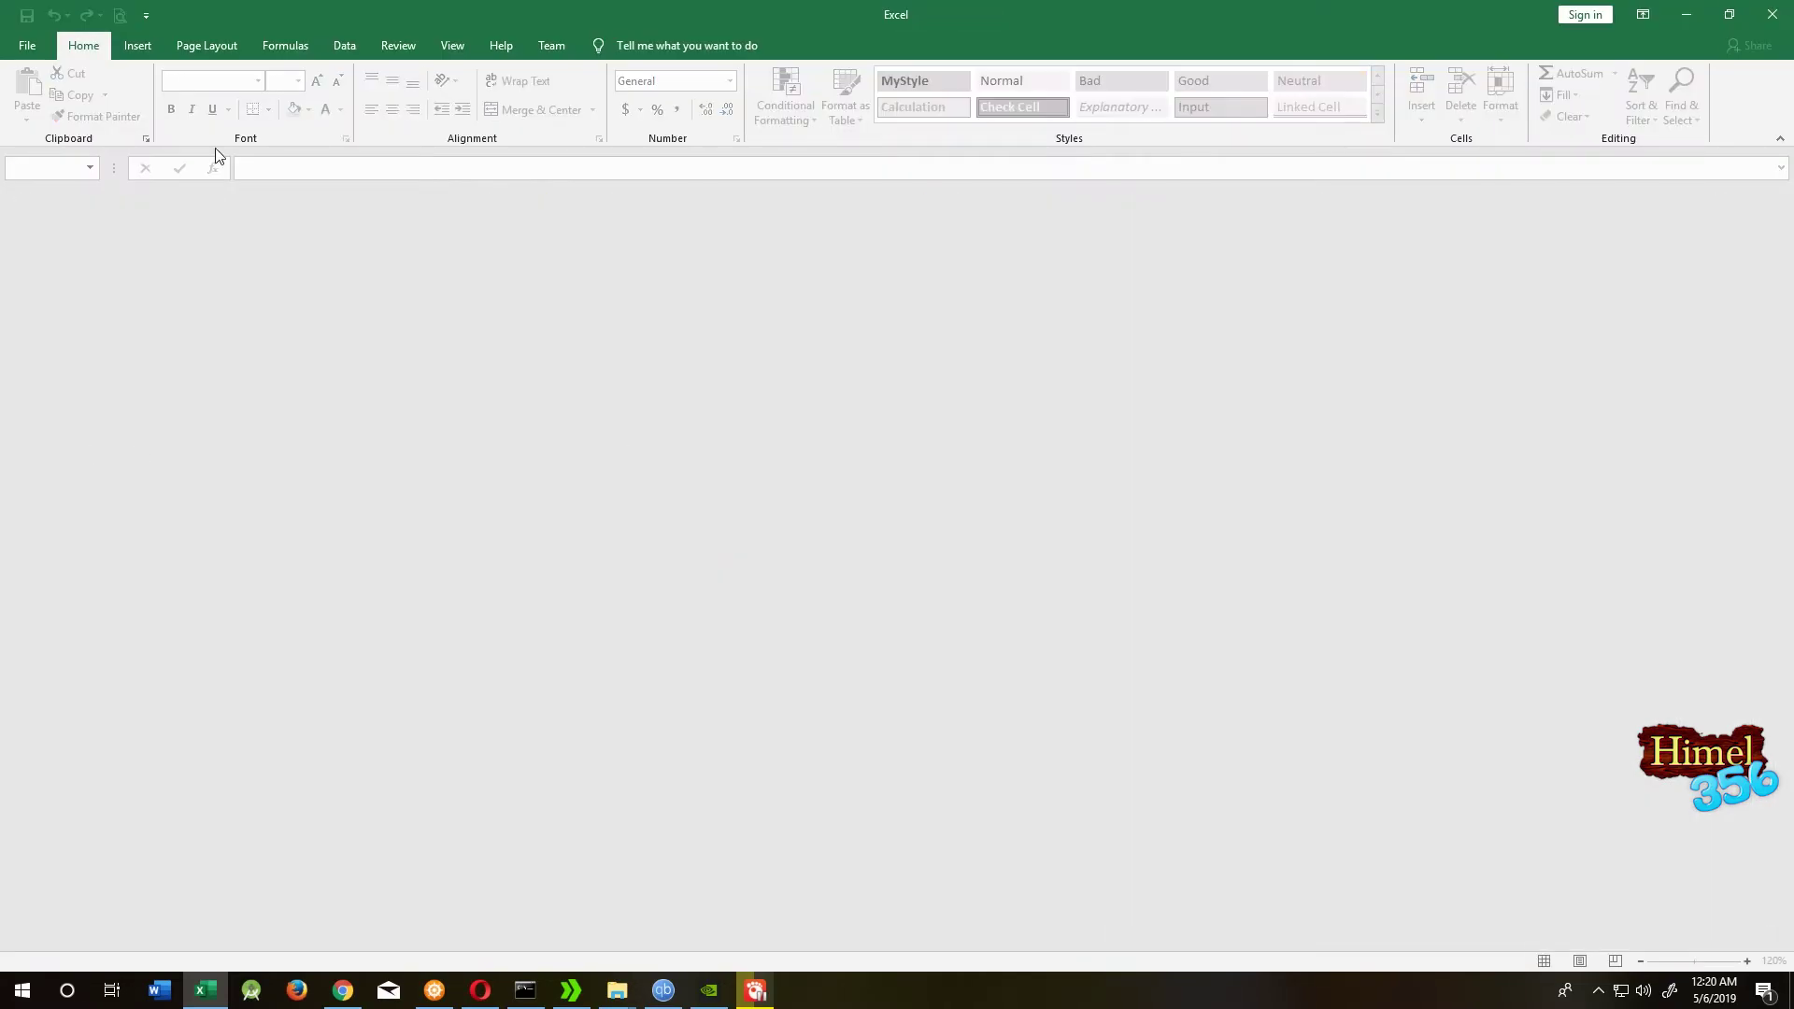
{"action": "left_click", "coordinate": [27, 51]}
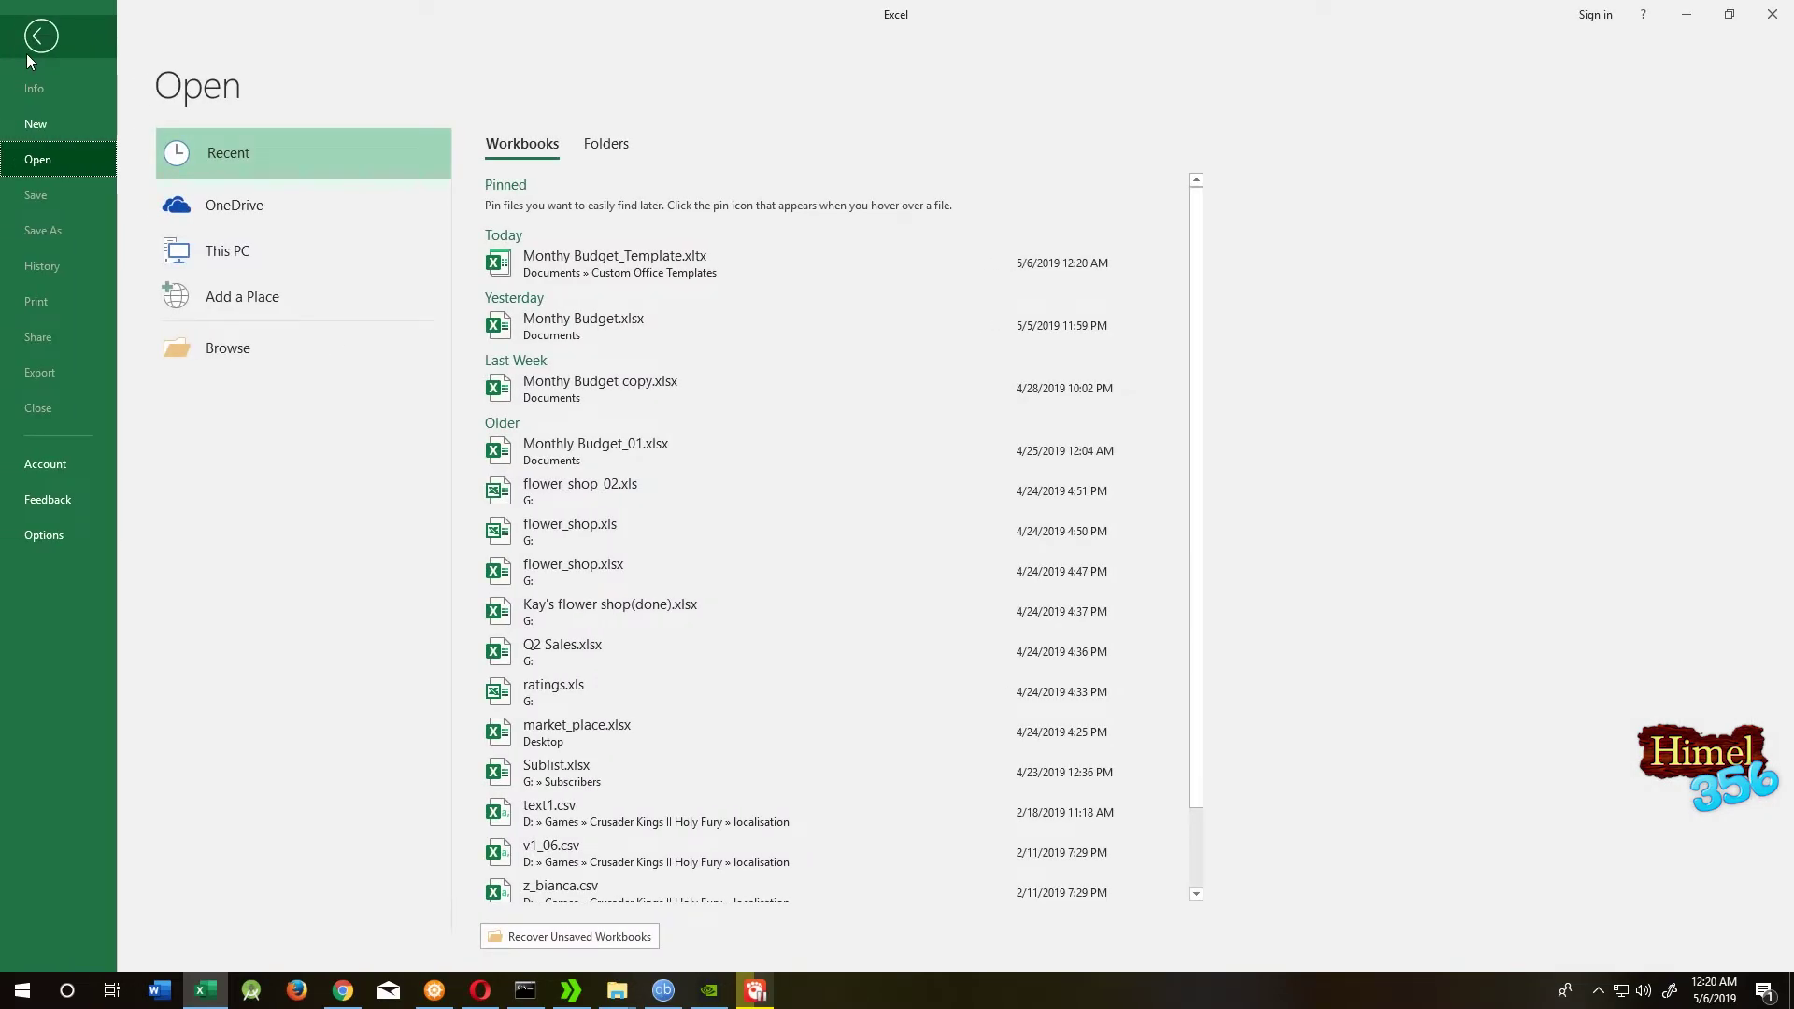
{"action": "left_click", "coordinate": [32, 122]}
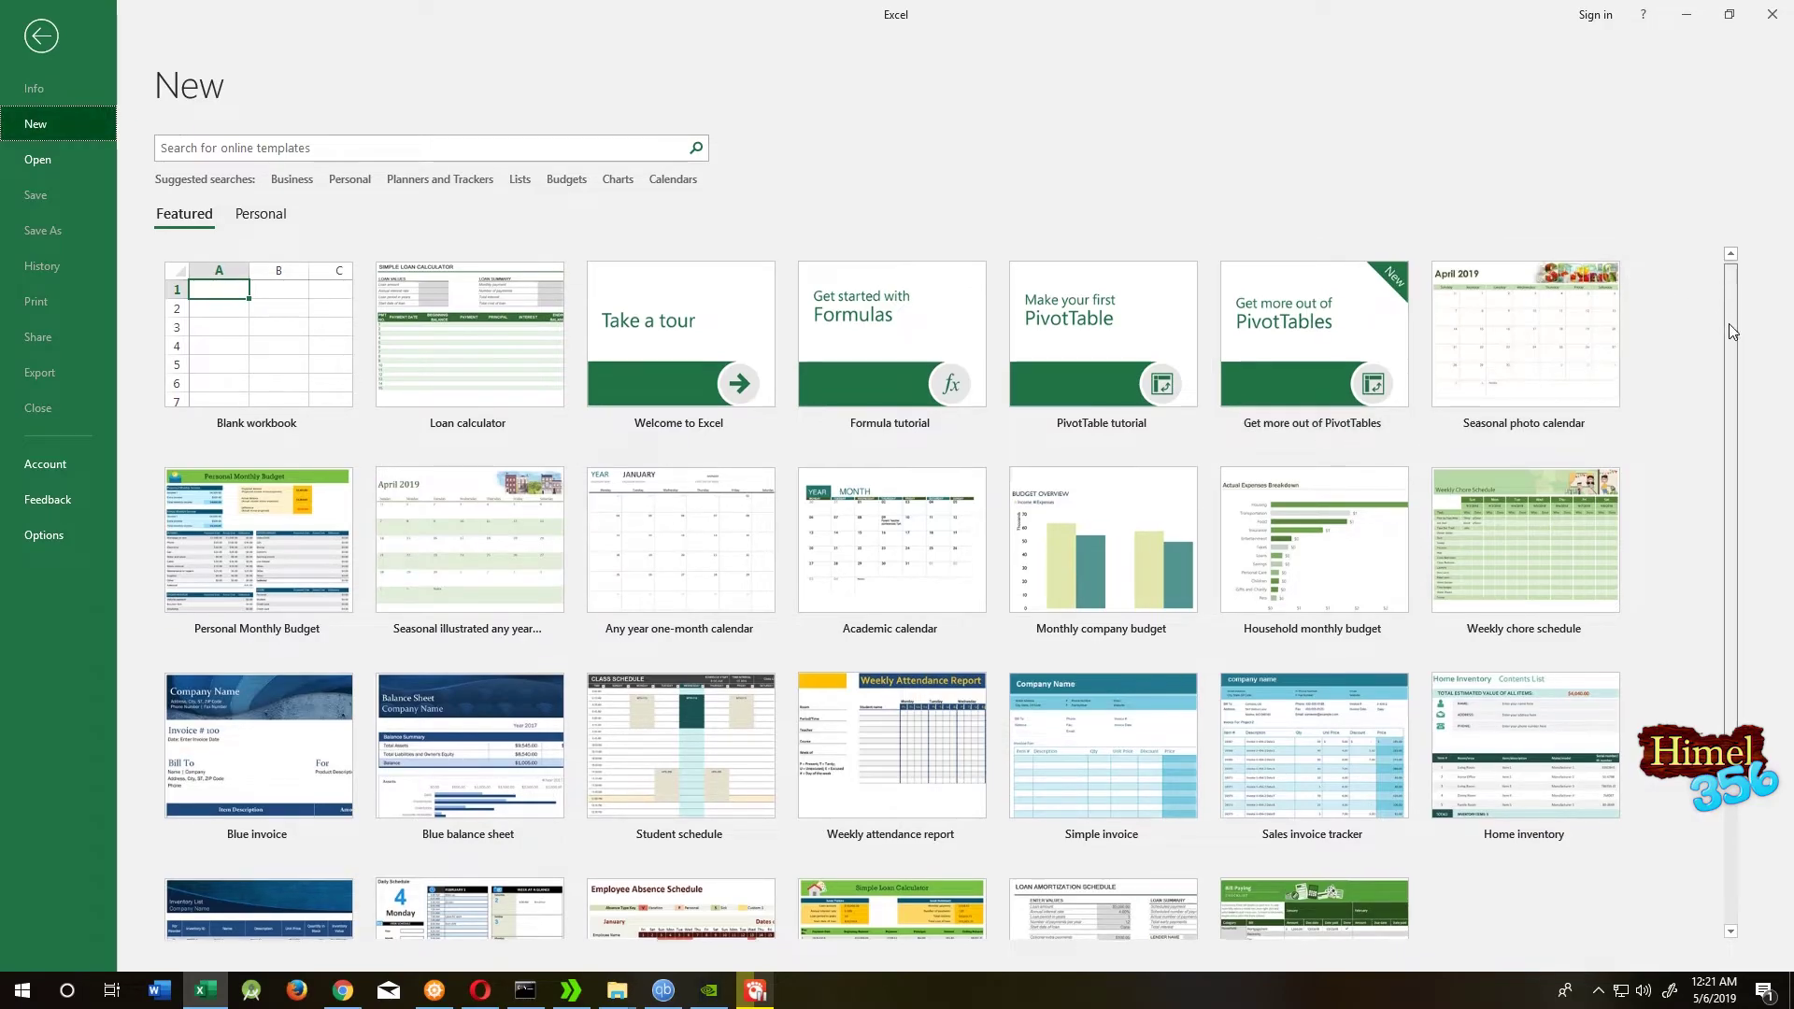
{"action": "mouse_move", "coordinate": [1732, 331]}
{"action": "left_mouse_down"}
{"action": "mouse_move", "coordinate": [1739, 484]}
{"action": "mouse_move", "coordinate": [1762, 289]}
{"action": "left_mouse_up"}
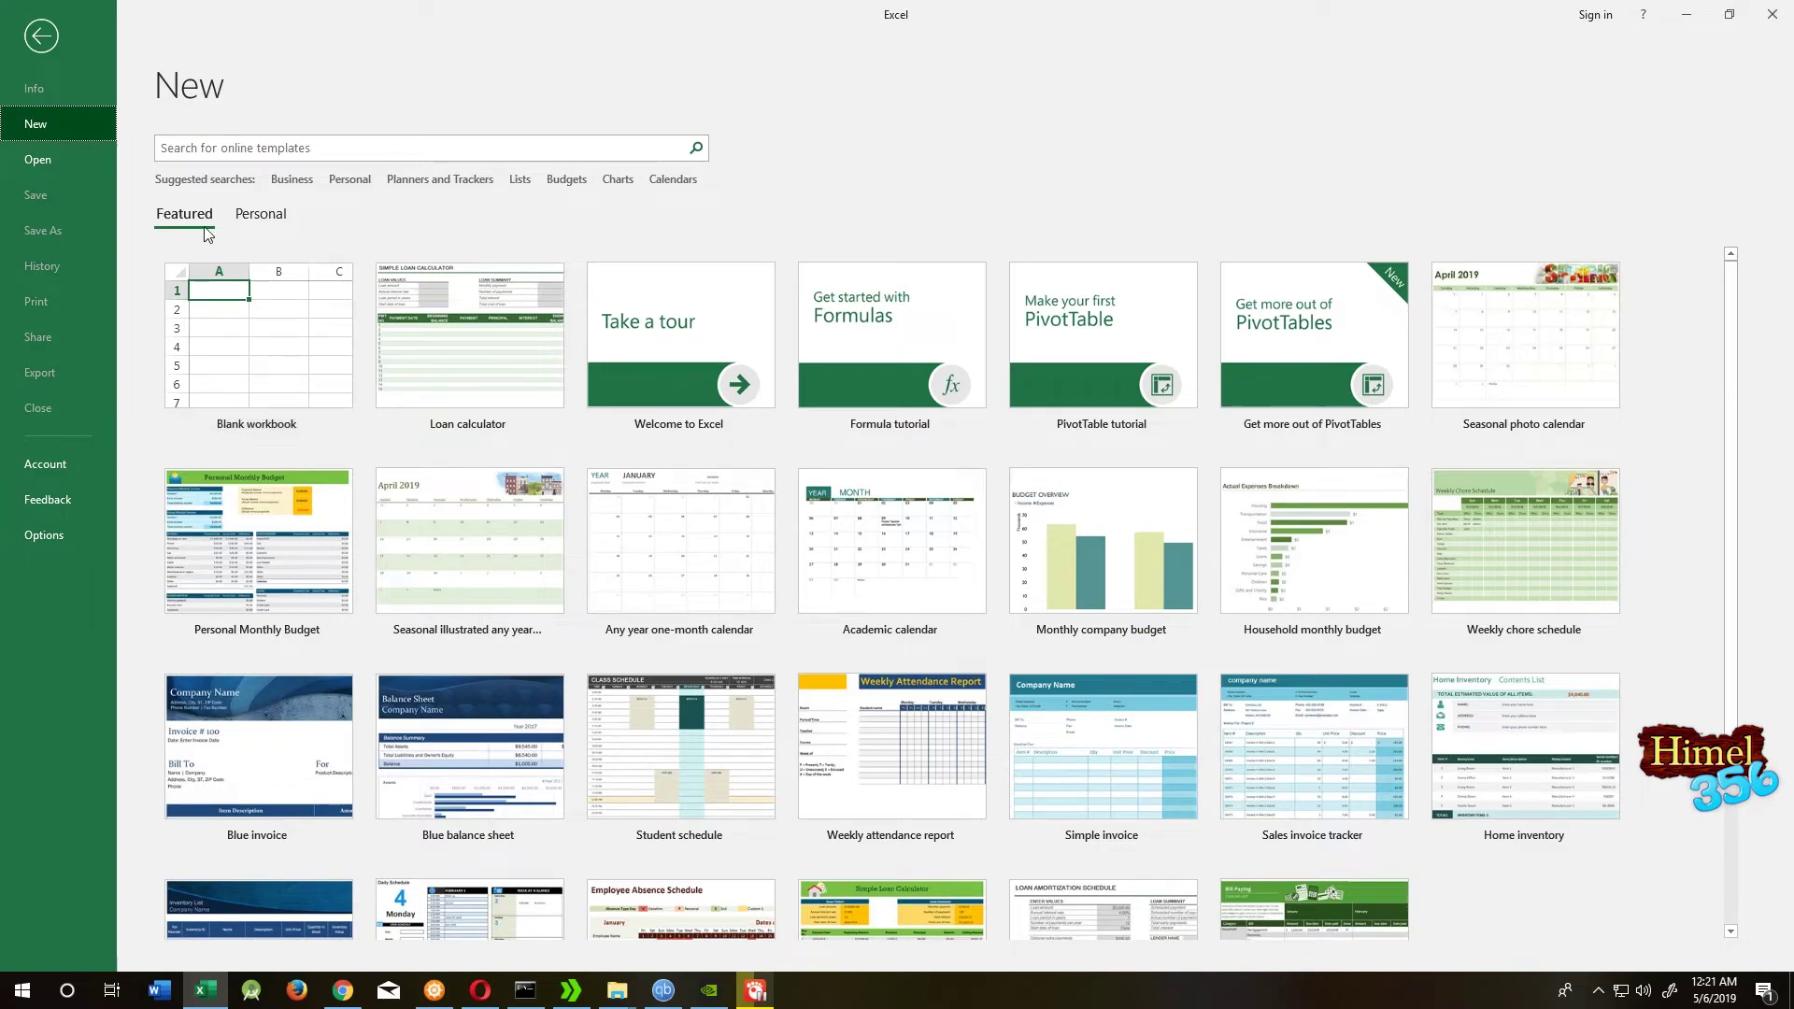
Create a new workbook from the Personal Monthy Budget_Template template
{"action": "left_click", "coordinate": [261, 219]}
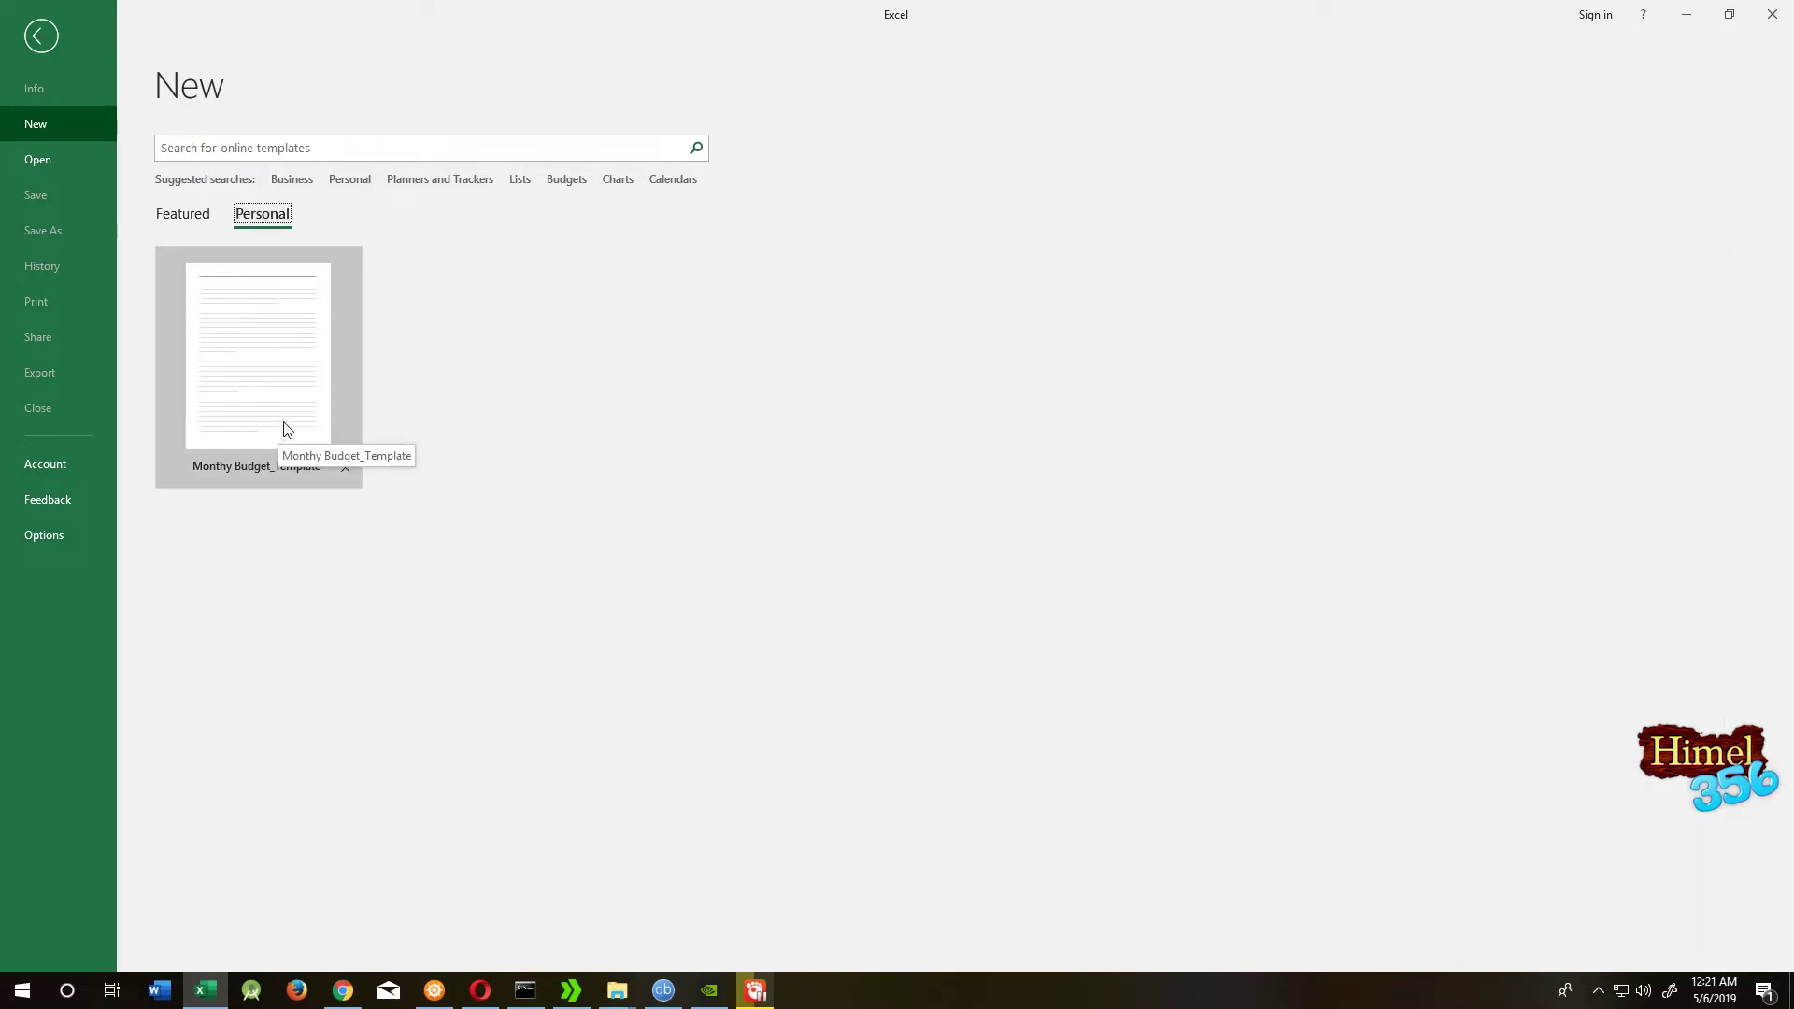
{"action": "left_click", "coordinate": [284, 430]}
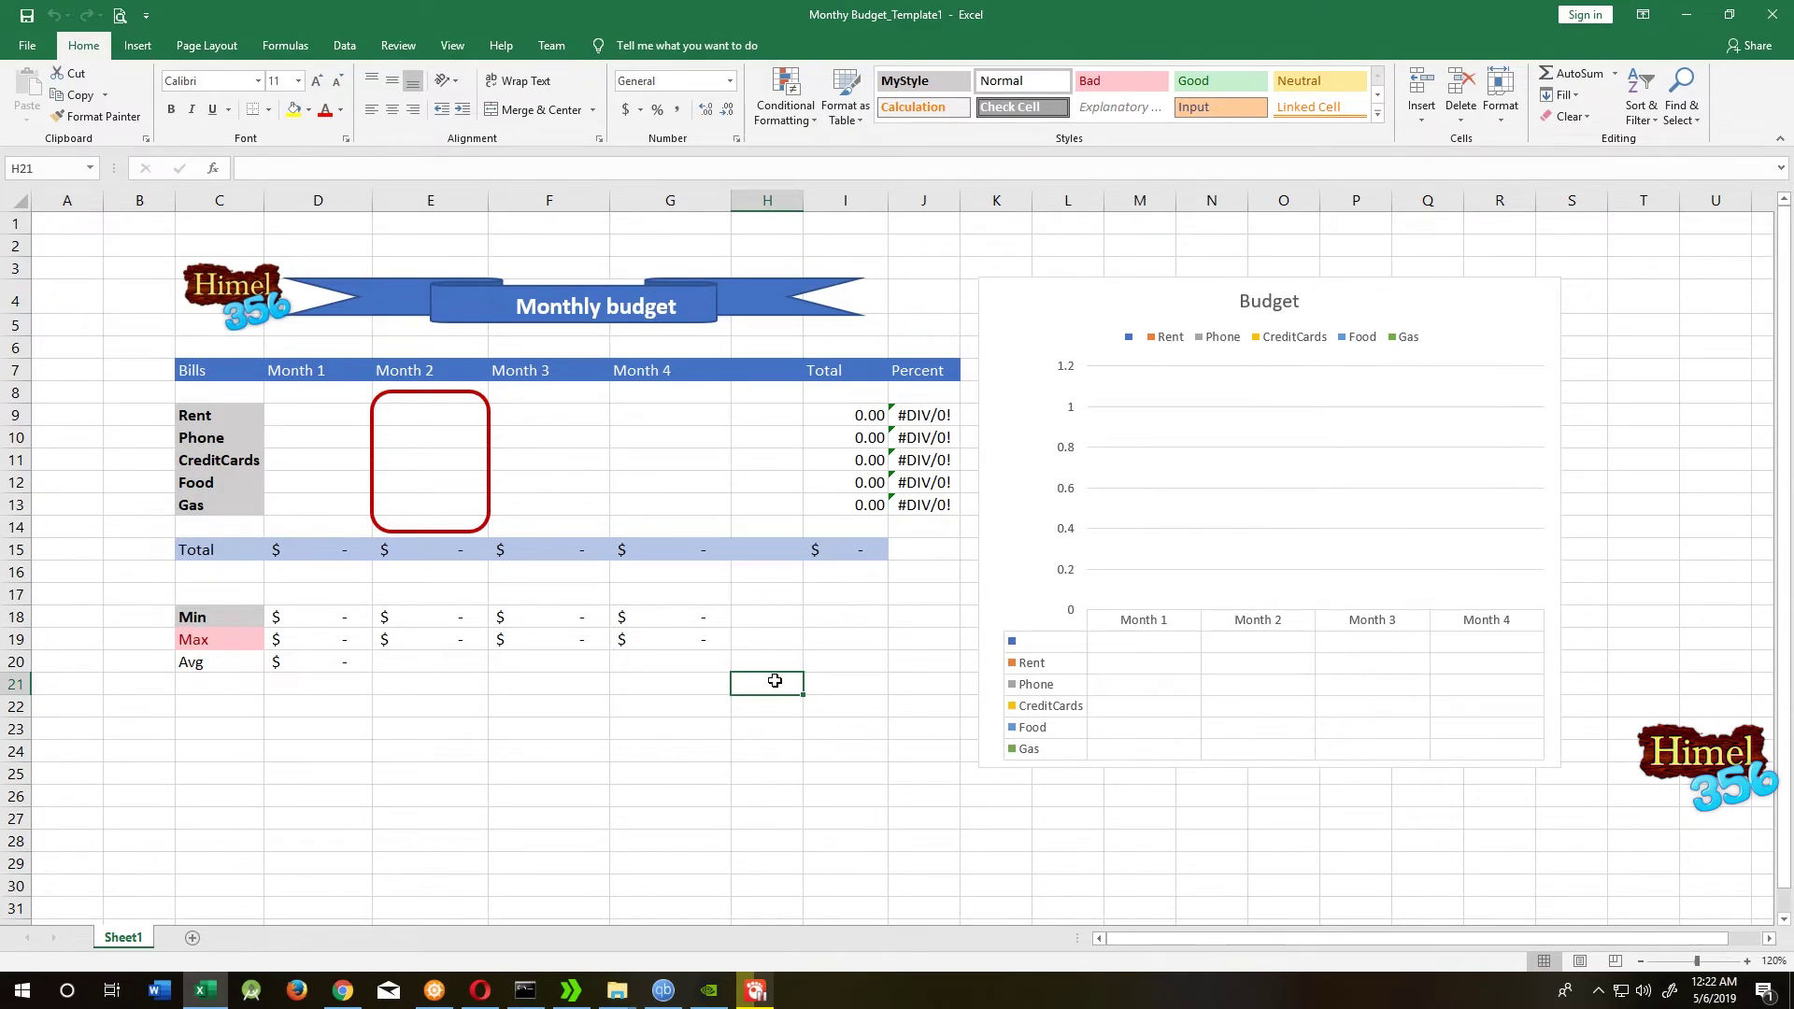
Replace the Month 1 heading in D7 with May-2019 and fill through Aug-2019 across the header row
{"action": "left_click", "coordinate": [308, 371]}
{"action": "type", "text": "May-2019"}
{"action": "key", "text": "ctrl+Return"}
{"action": "left_click_drag", "start_coordinate": [372, 381], "coordinate": [730, 380]}
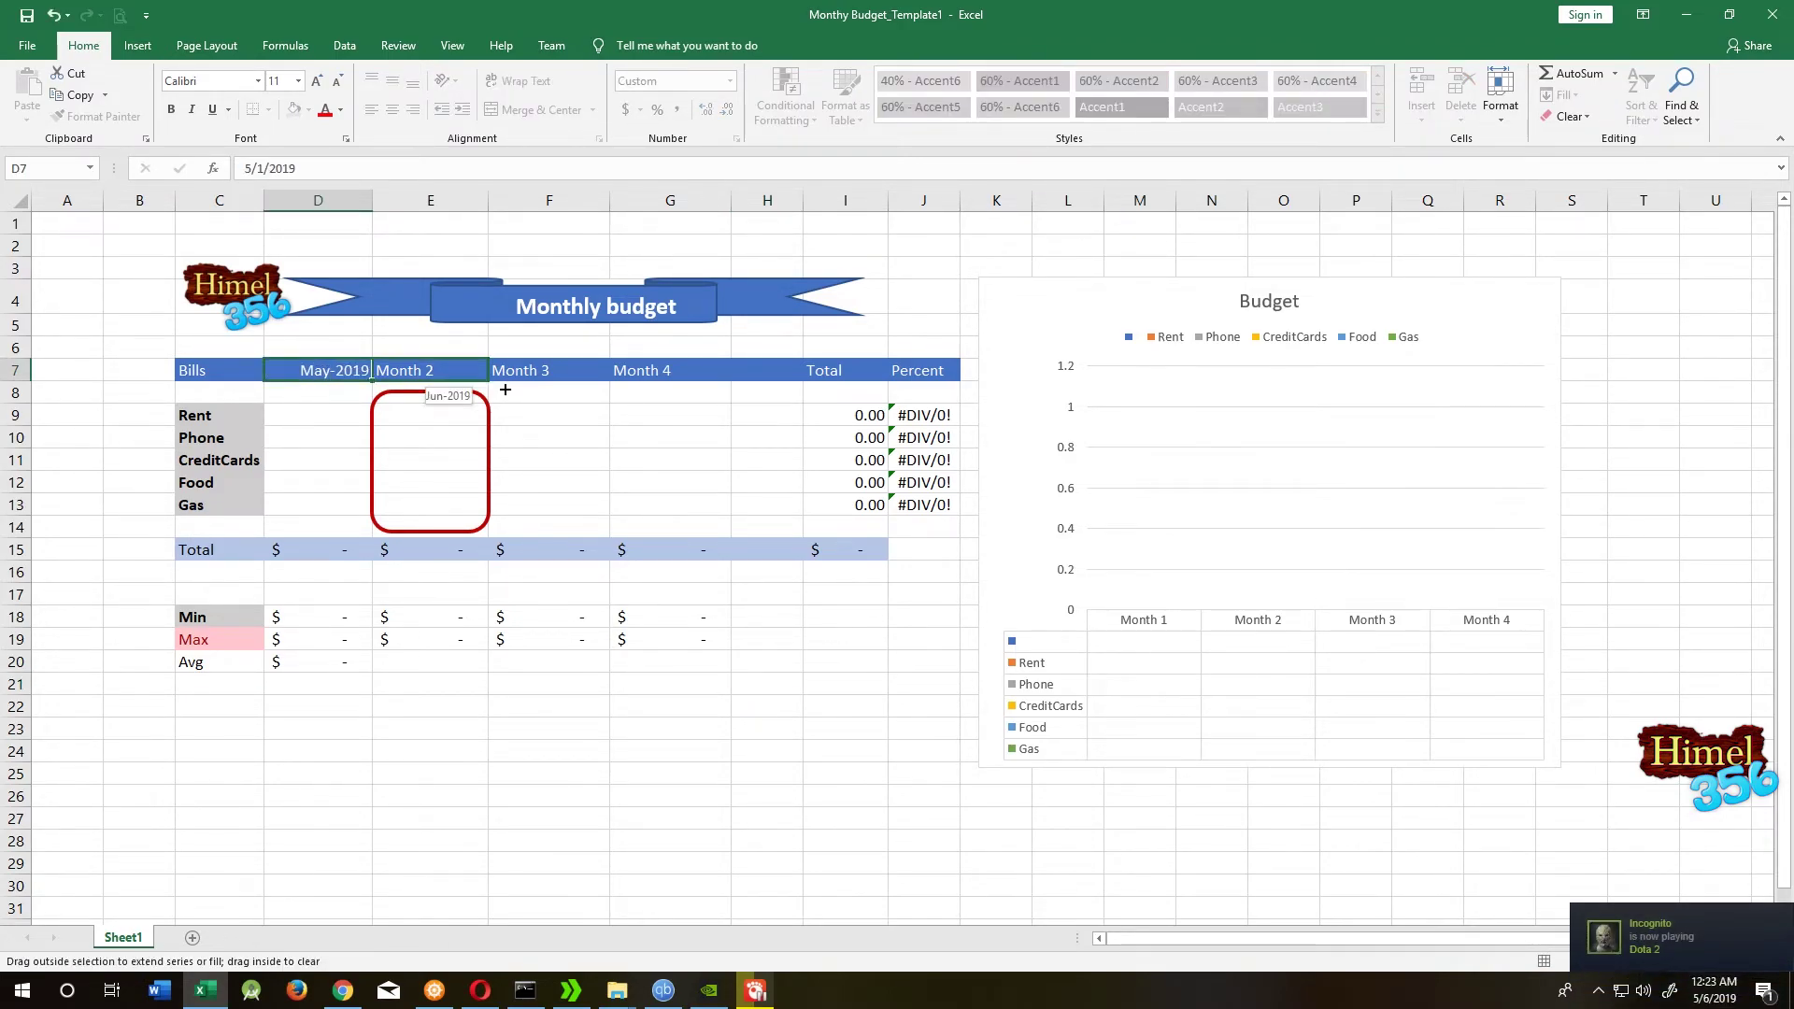
Enter the May Rent amount and copy it across the months, then enter the Phone amounts
{"action": "left_click", "coordinate": [317, 415]}
{"action": "type", "text": "12000"}
{"action": "key", "text": "ctrl+Return"}
{"action": "left_click_drag", "start_coordinate": [372, 425], "coordinate": [771, 418]}
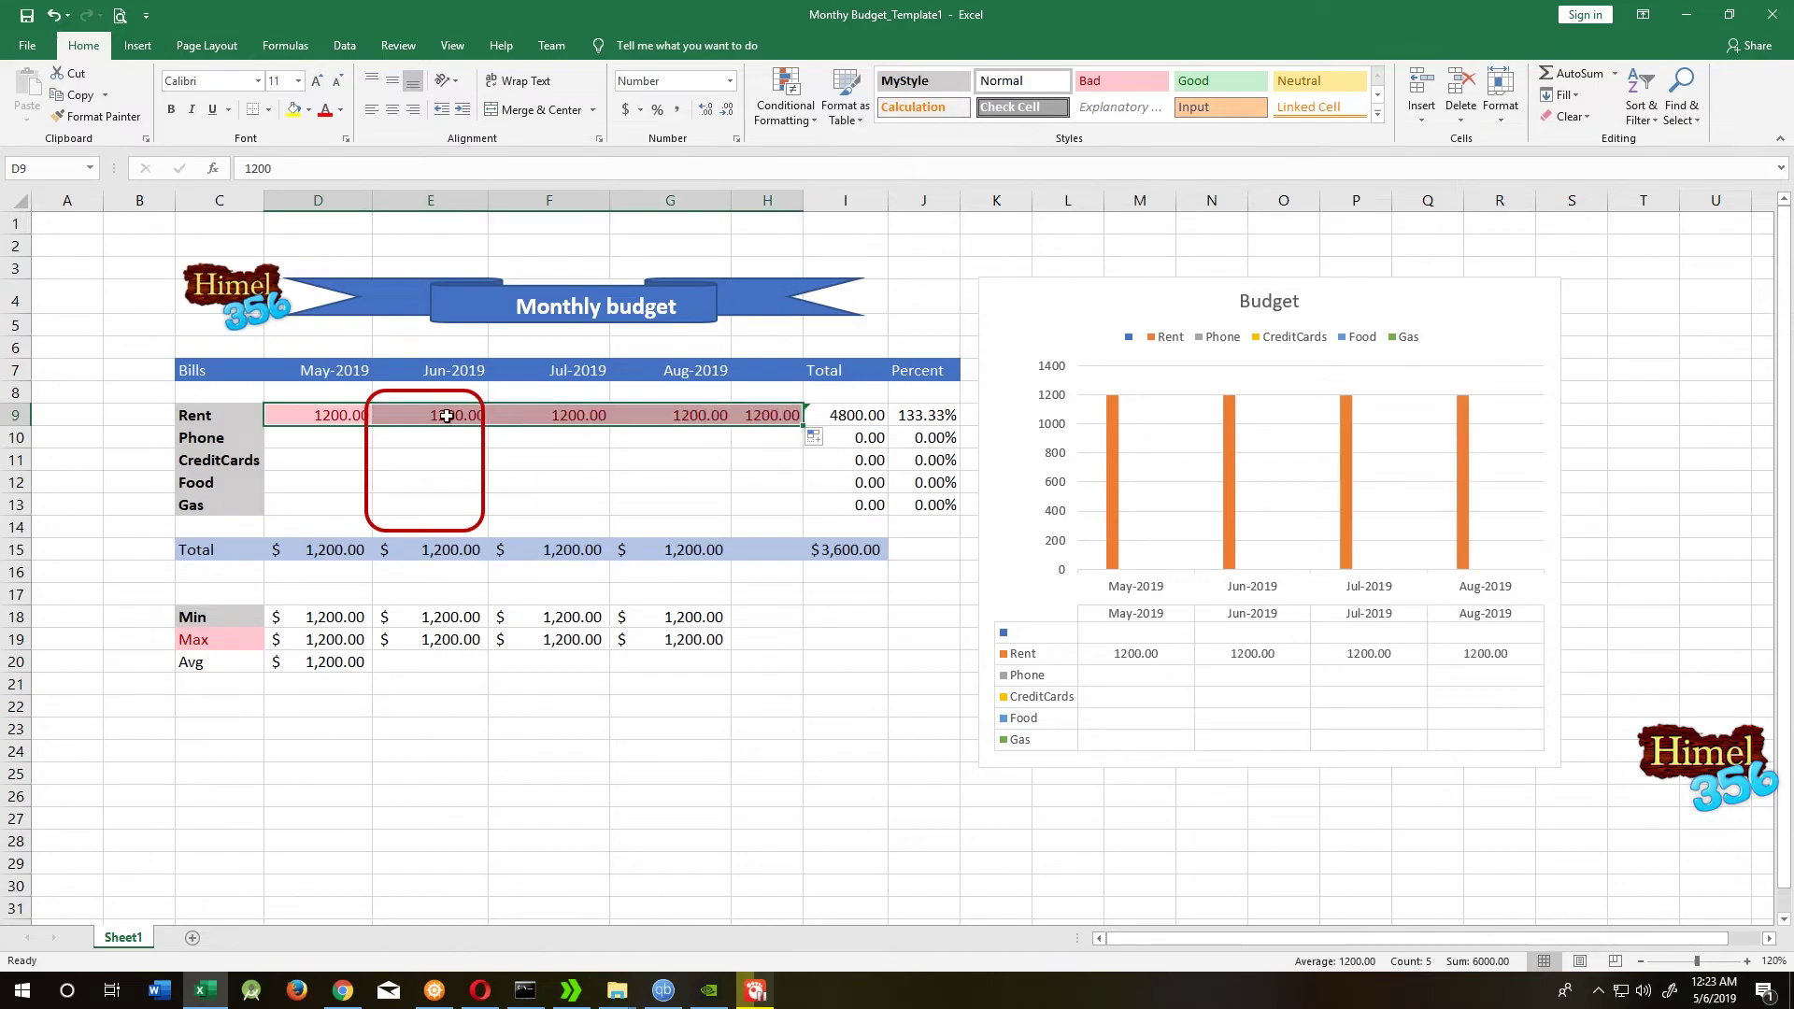
{"action": "left_click", "coordinate": [336, 439]}
{"action": "type", "text": "500"}
{"action": "left_click", "coordinate": [441, 440]}
{"action": "type", "text": "20090"}
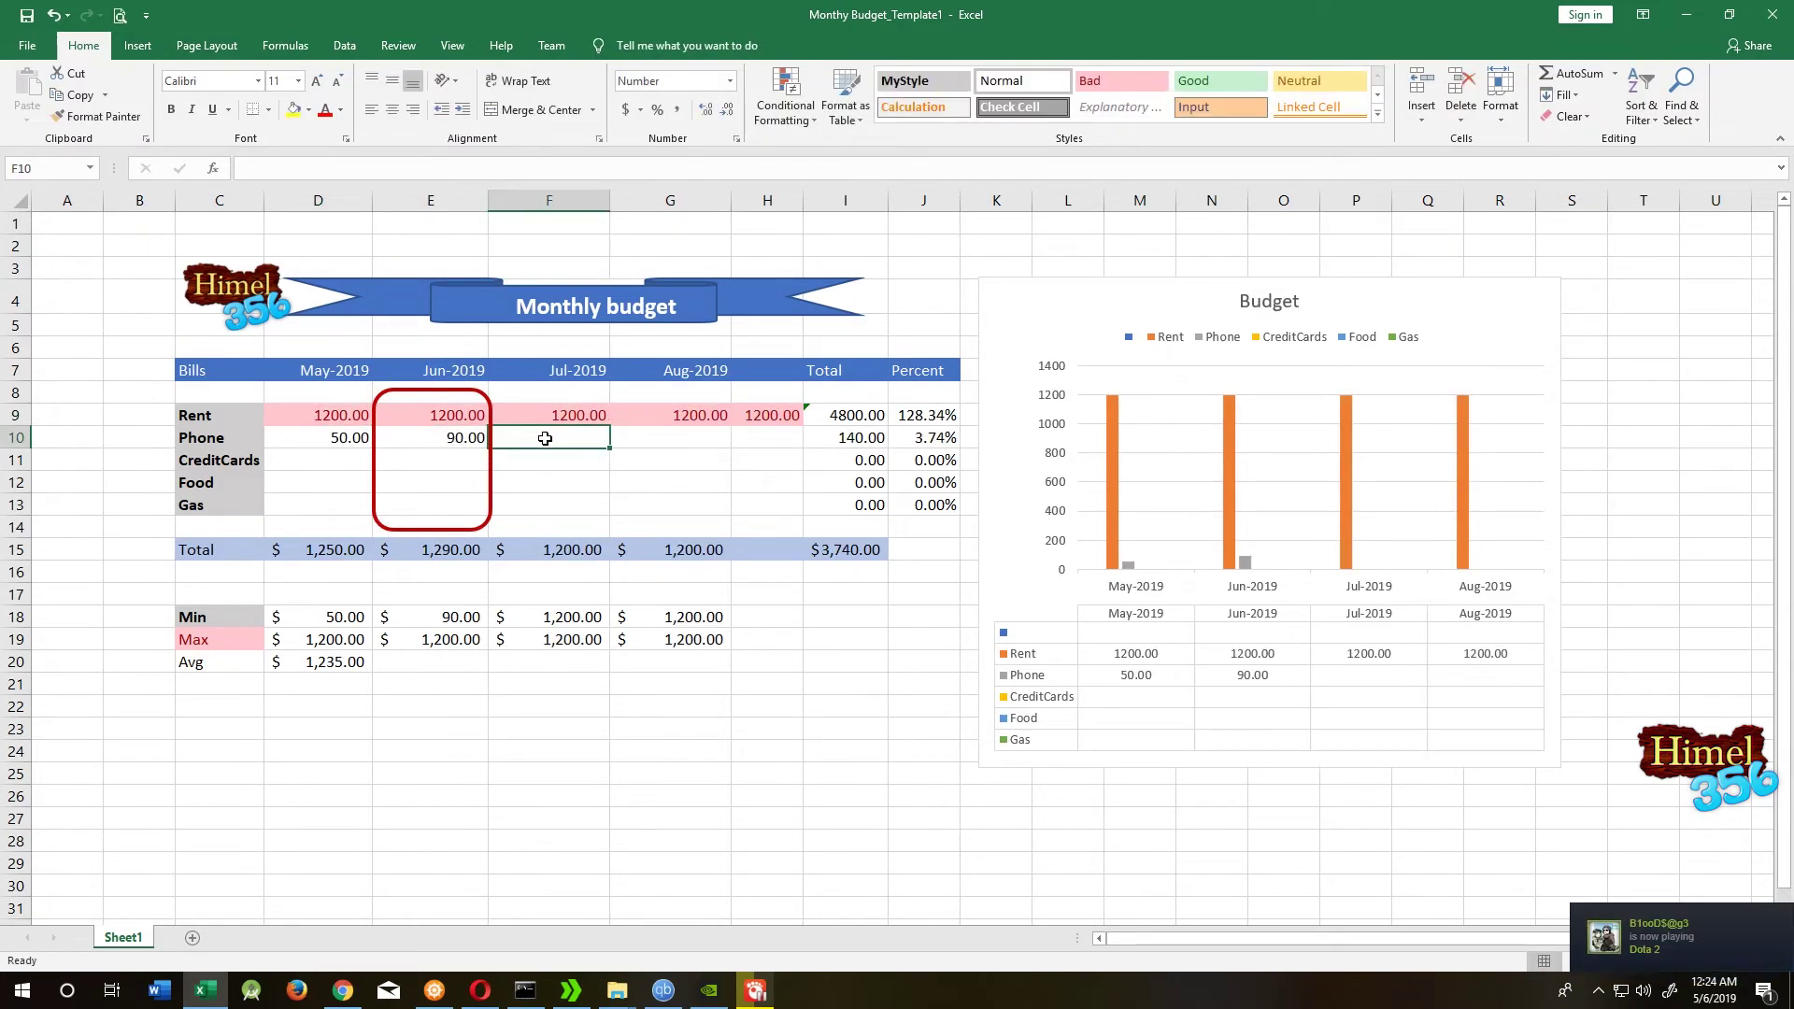
{"action": "type", "text": "30"}
Enter the CreditCards, Gas and Food amounts for May through August, updating the totals
{"action": "left_click", "coordinate": [317, 460]}
{"action": "type", "text": "150"}
{"action": "left_click", "coordinate": [549, 460]}
{"action": "type", "text": "120.00\t99.00\t50"}
{"action": "left_click", "coordinate": [316, 506]}
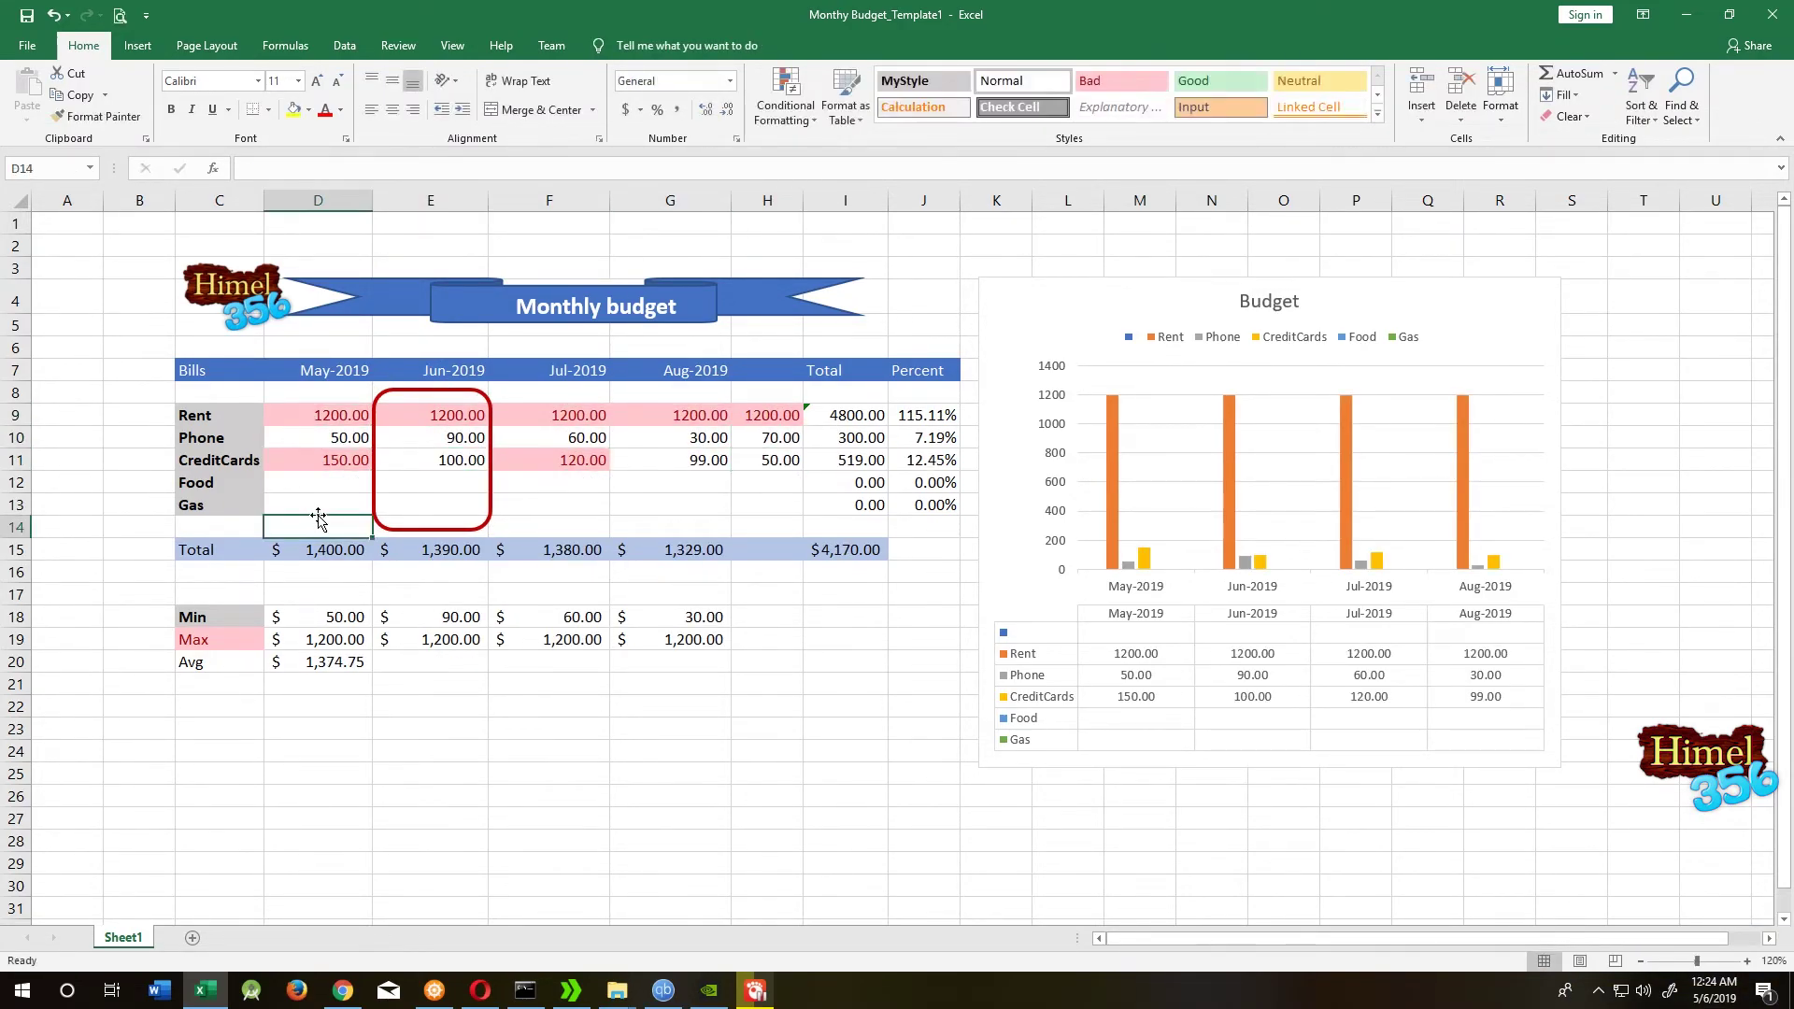
{"action": "type", "text": "50\t60\t55"}
{"action": "key", "text": "ctrl+Return"}
{"action": "left_click_drag", "start_coordinate": [606, 515], "coordinate": [803, 515]}
{"action": "left_click", "coordinate": [317, 483]}
{"action": "type", "text": "66.00\t76.00\t89.00\t110.00\t"}
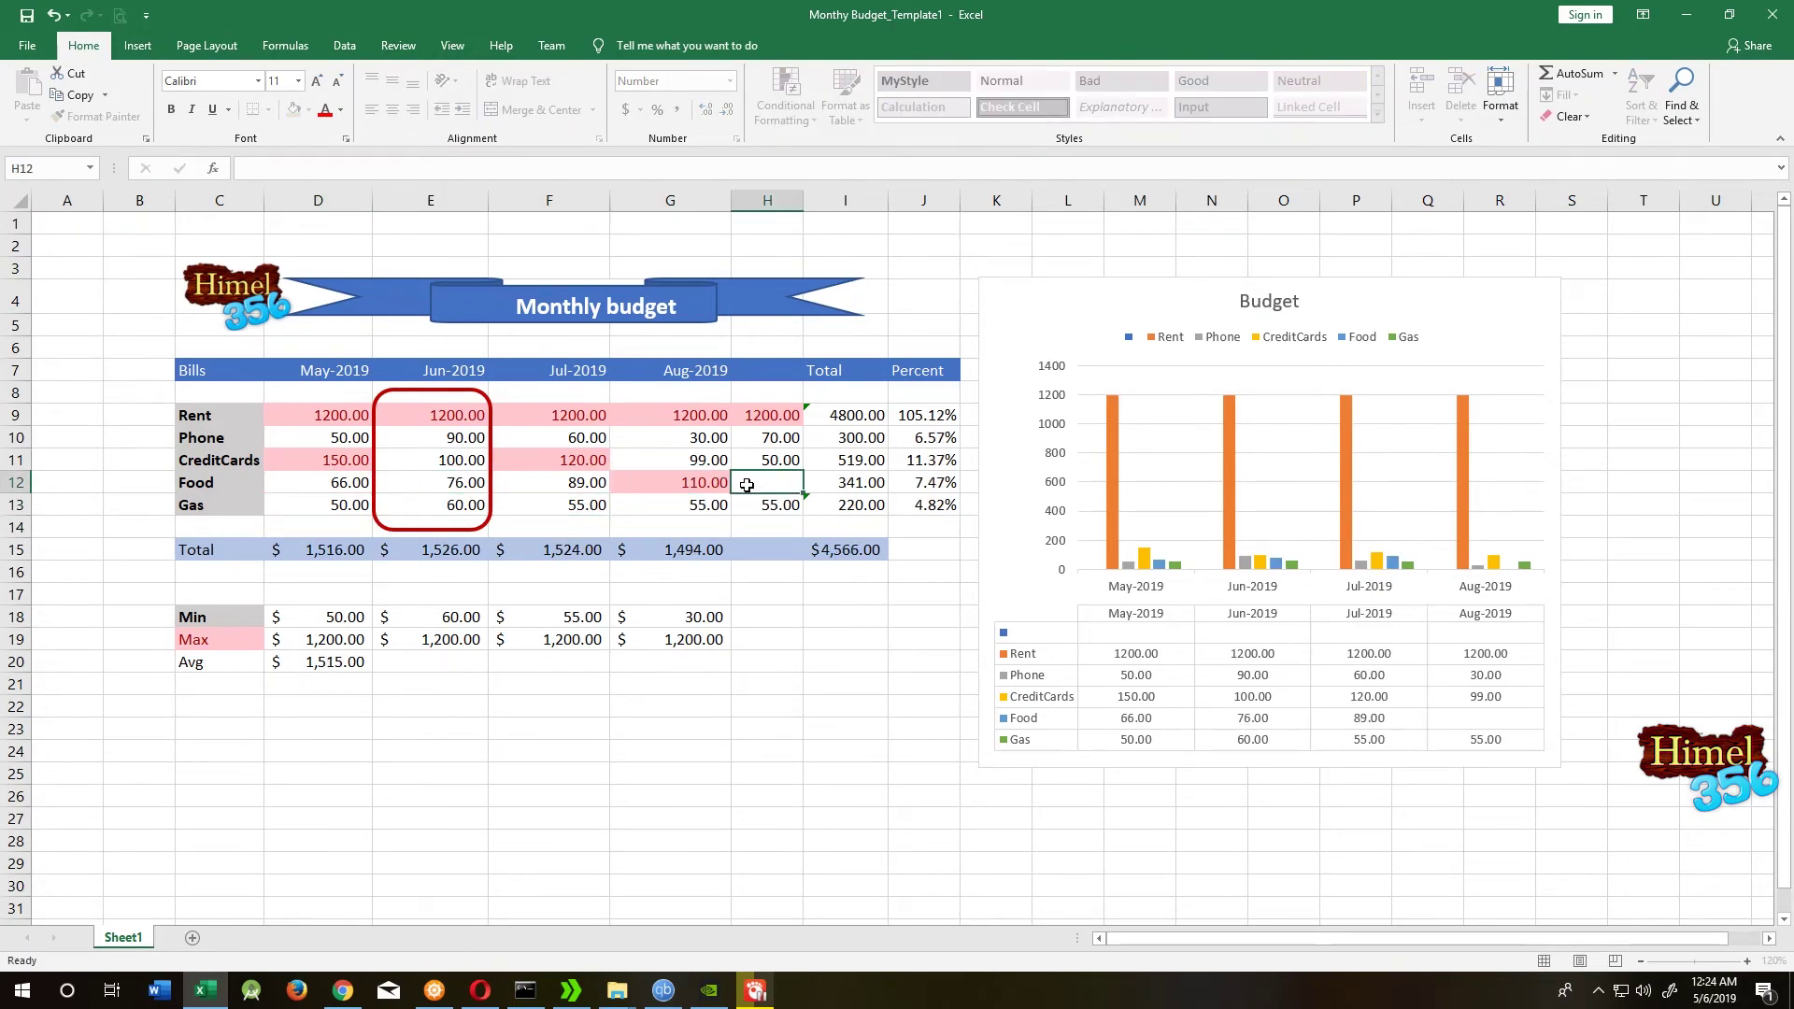
{"action": "type", "text": "45"}
{"action": "key", "text": "ctrl+Return"}
Change the July Rent amount to 1500 so the totals and chart refresh
{"action": "left_click", "coordinate": [767, 706]}
{"action": "left_click", "coordinate": [549, 416]}
{"action": "type", "text": "1500"}
{"action": "key", "text": "ctrl+Return"}
{"action": "left_click", "coordinate": [767, 685]}
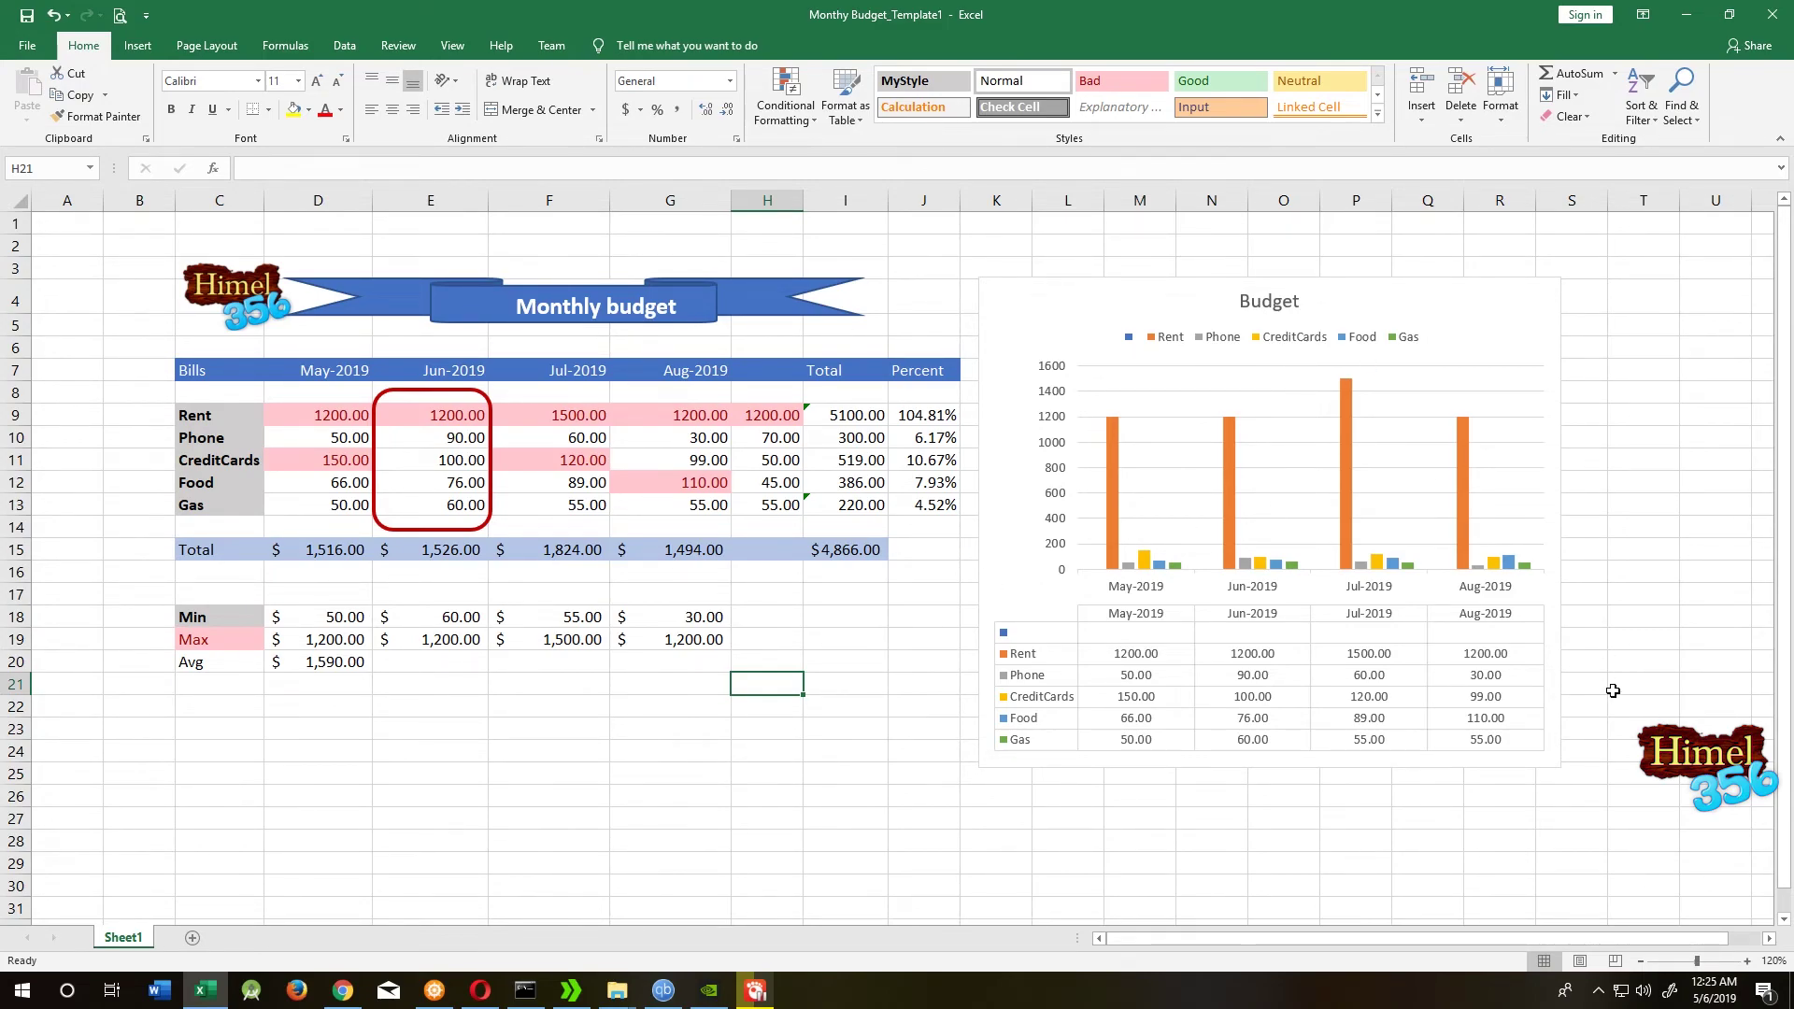
Save the filled budget under a new name as a regular .xlsx workbook in Documents
{"action": "left_click", "coordinate": [712, 682]}
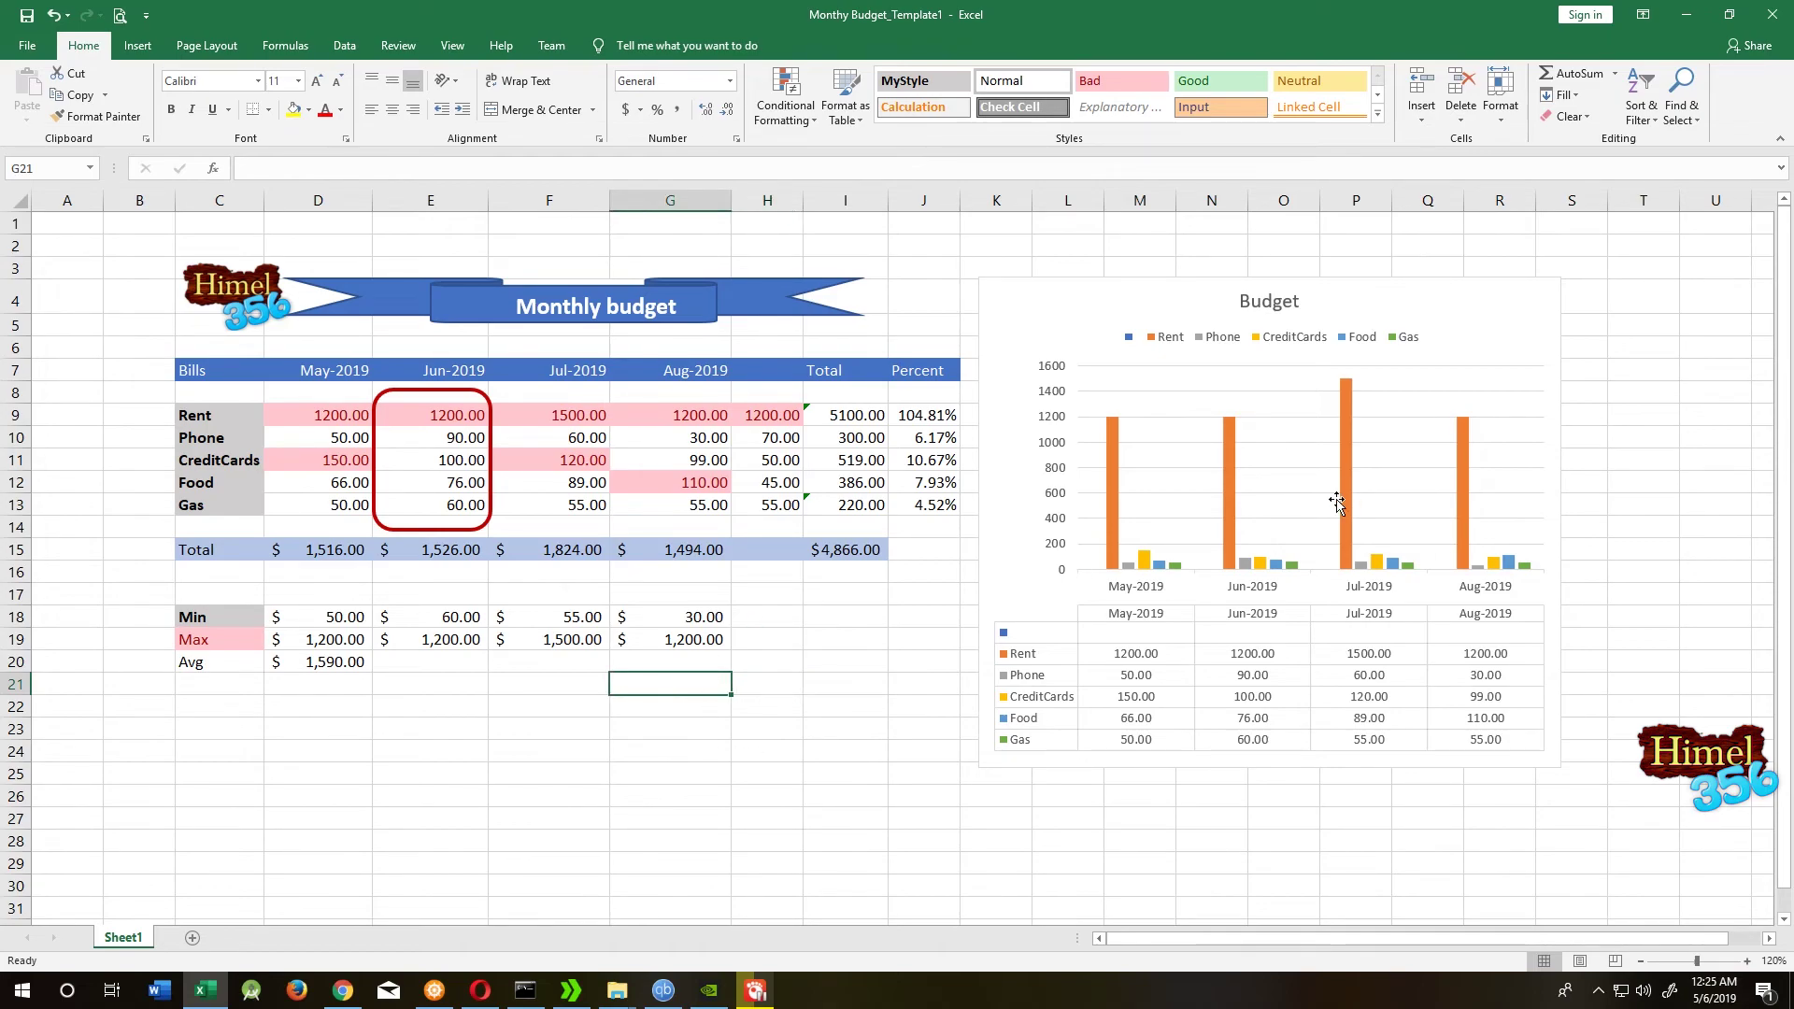
{"action": "left_click", "coordinate": [22, 16]}
{"action": "left_click", "coordinate": [242, 360]}
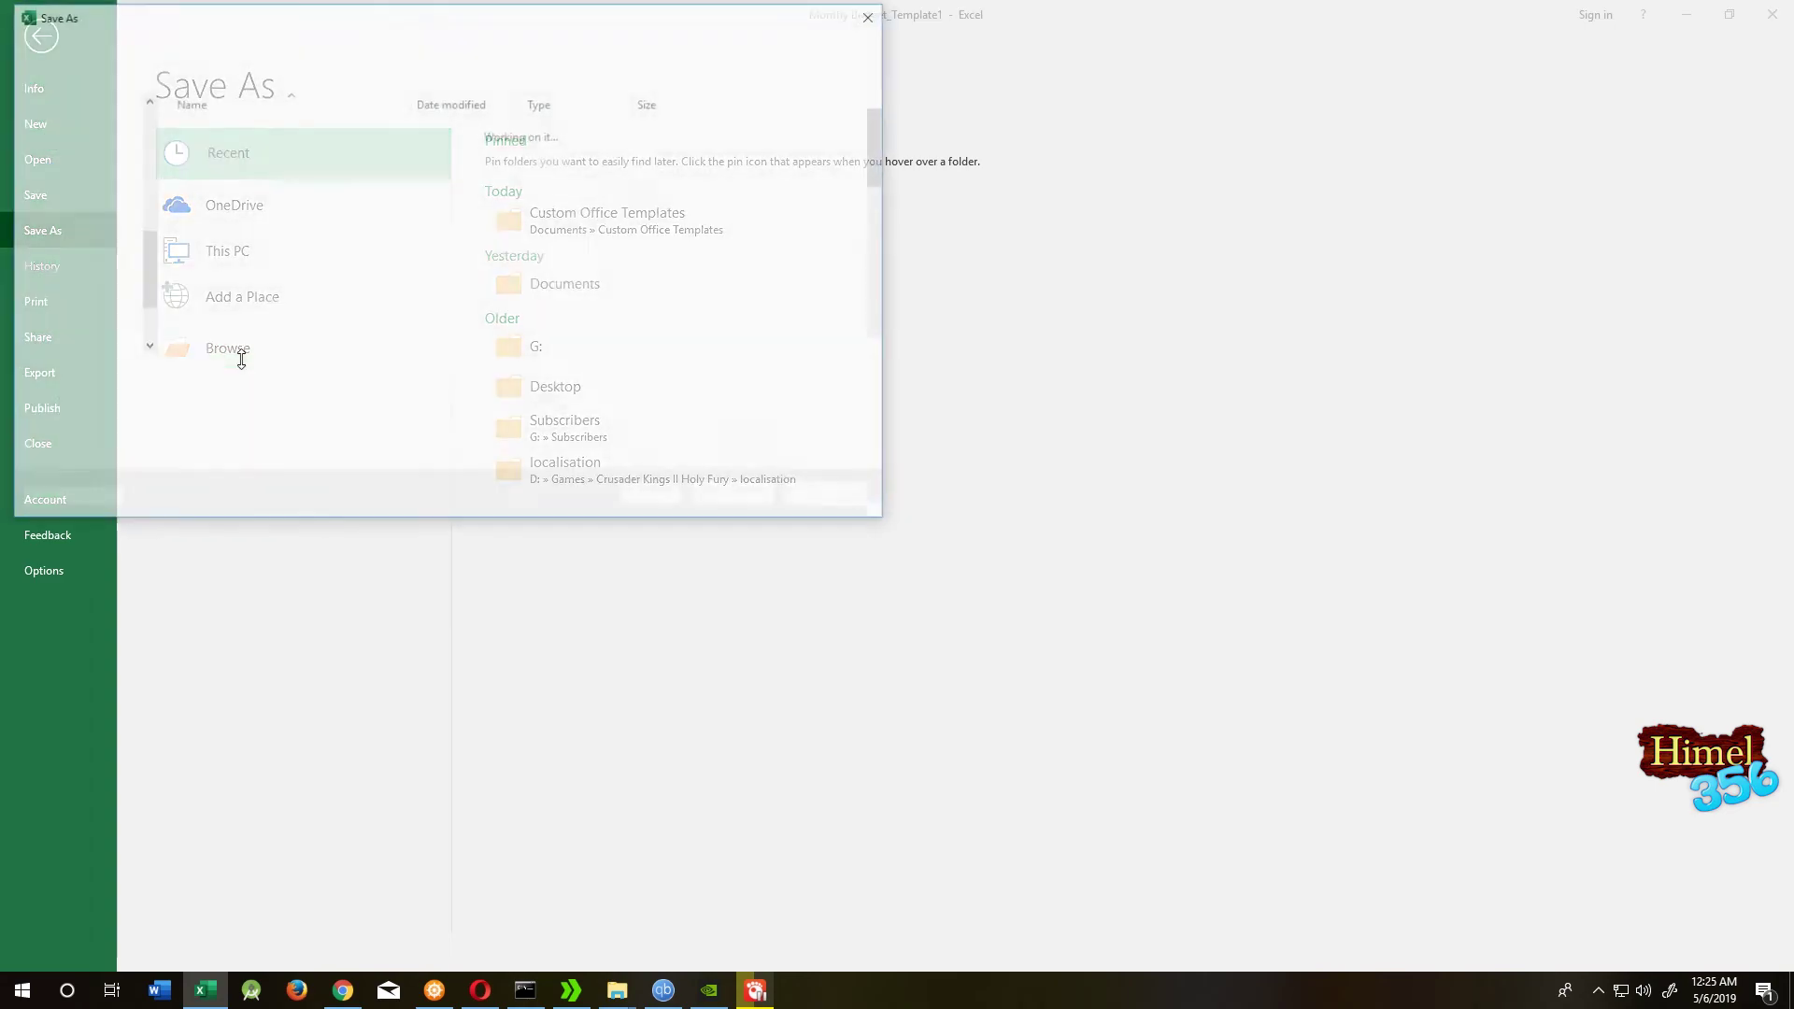
{"action": "left_click_drag", "start_coordinate": [880, 162], "coordinate": [884, 346]}
{"action": "left_click", "coordinate": [254, 375]}
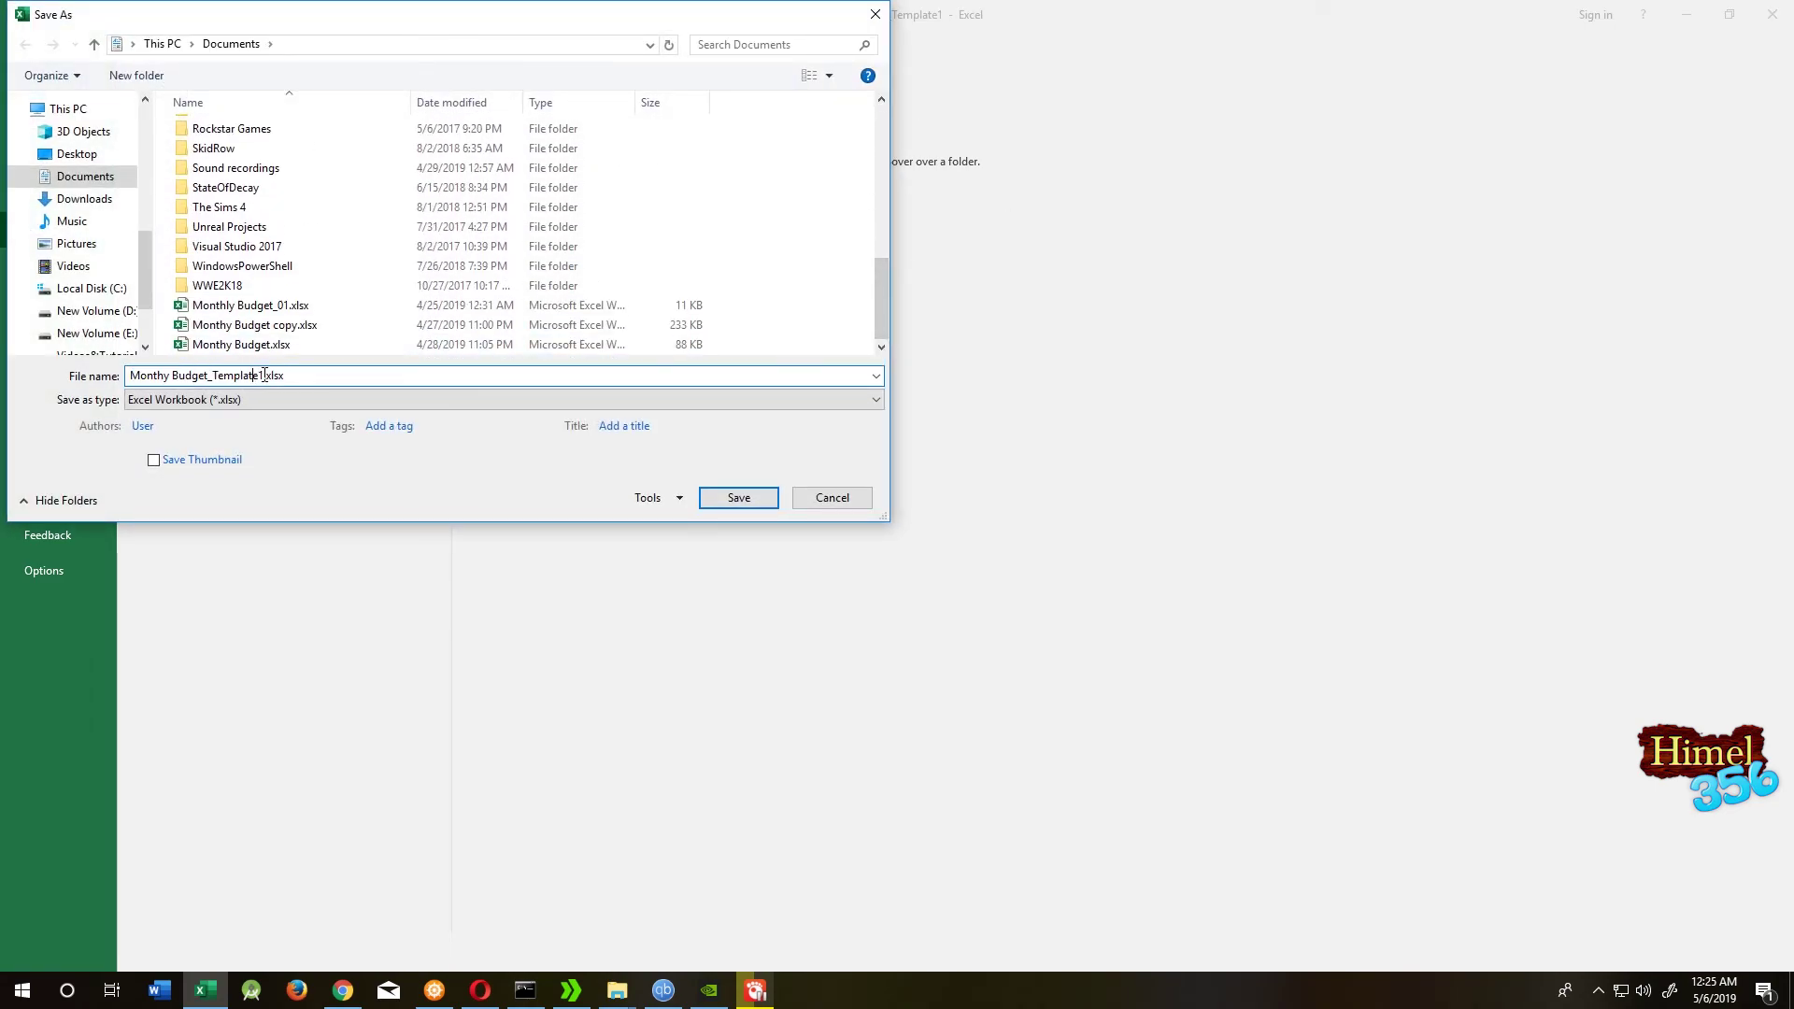
{"action": "left_click_drag", "start_coordinate": [264, 376], "coordinate": [130, 375]}
{"action": "type", "text": "xxxxx"}
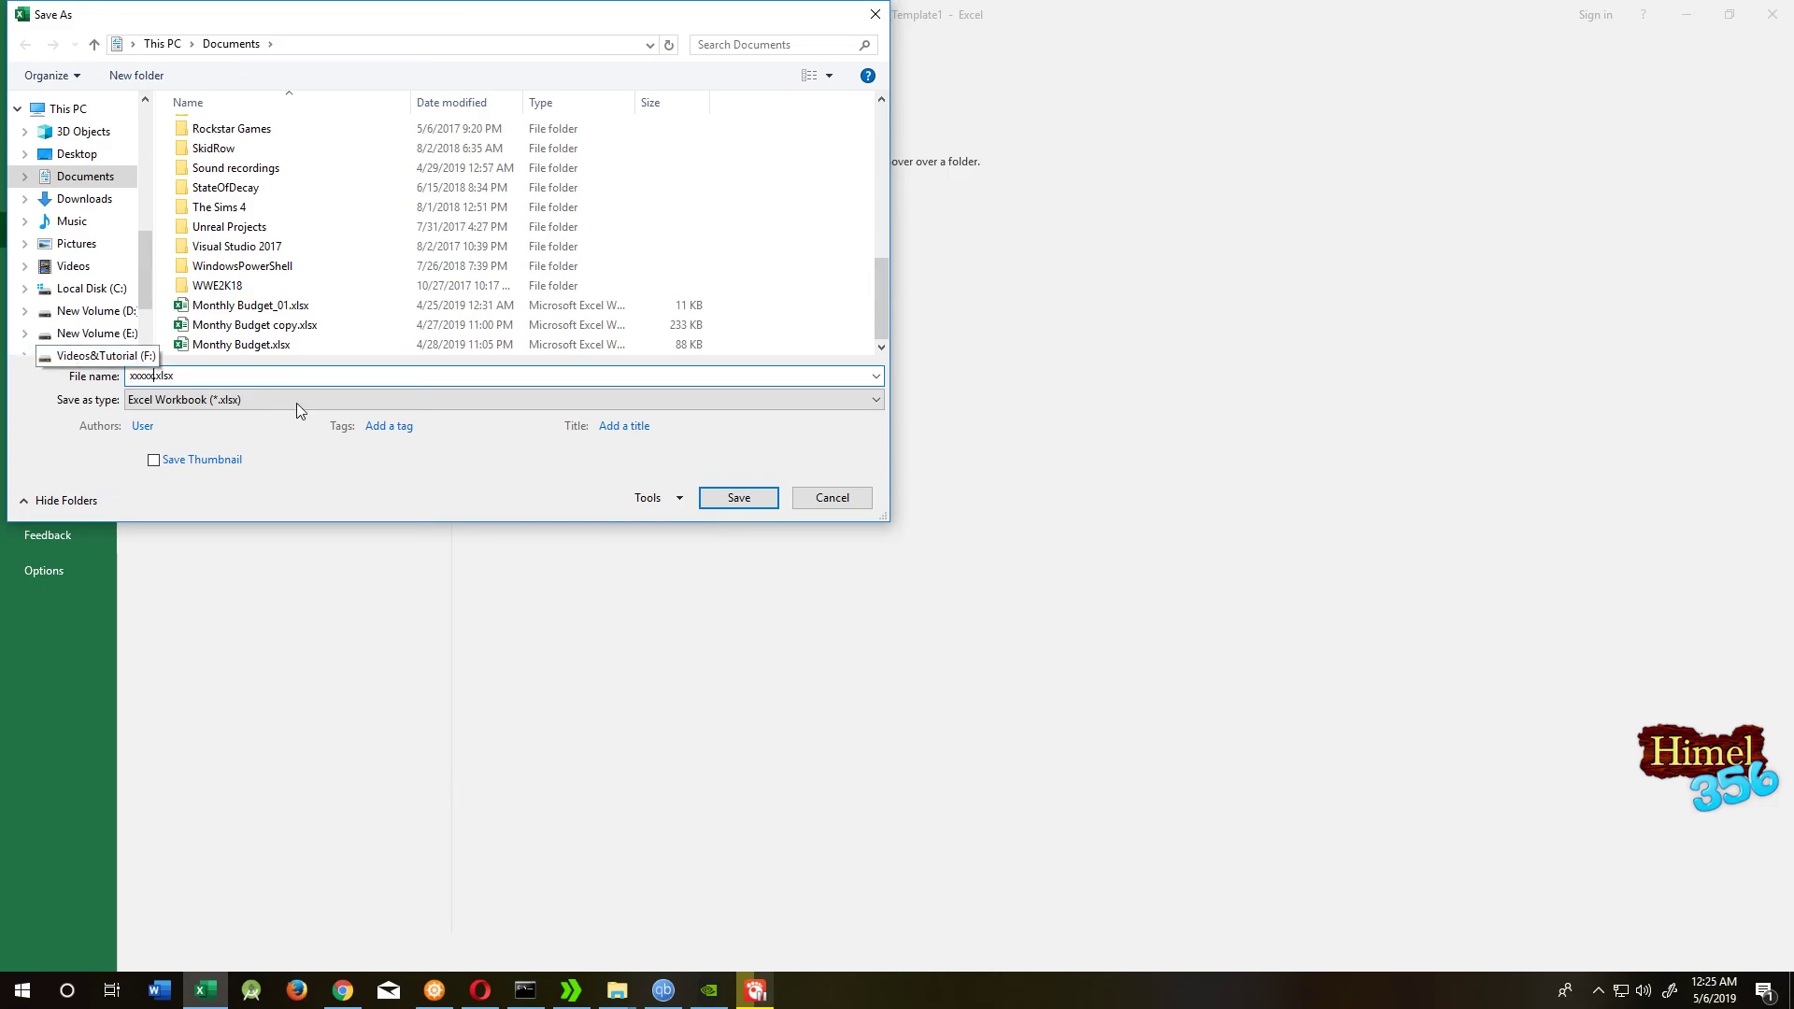
{"action": "left_click", "coordinate": [748, 499]}
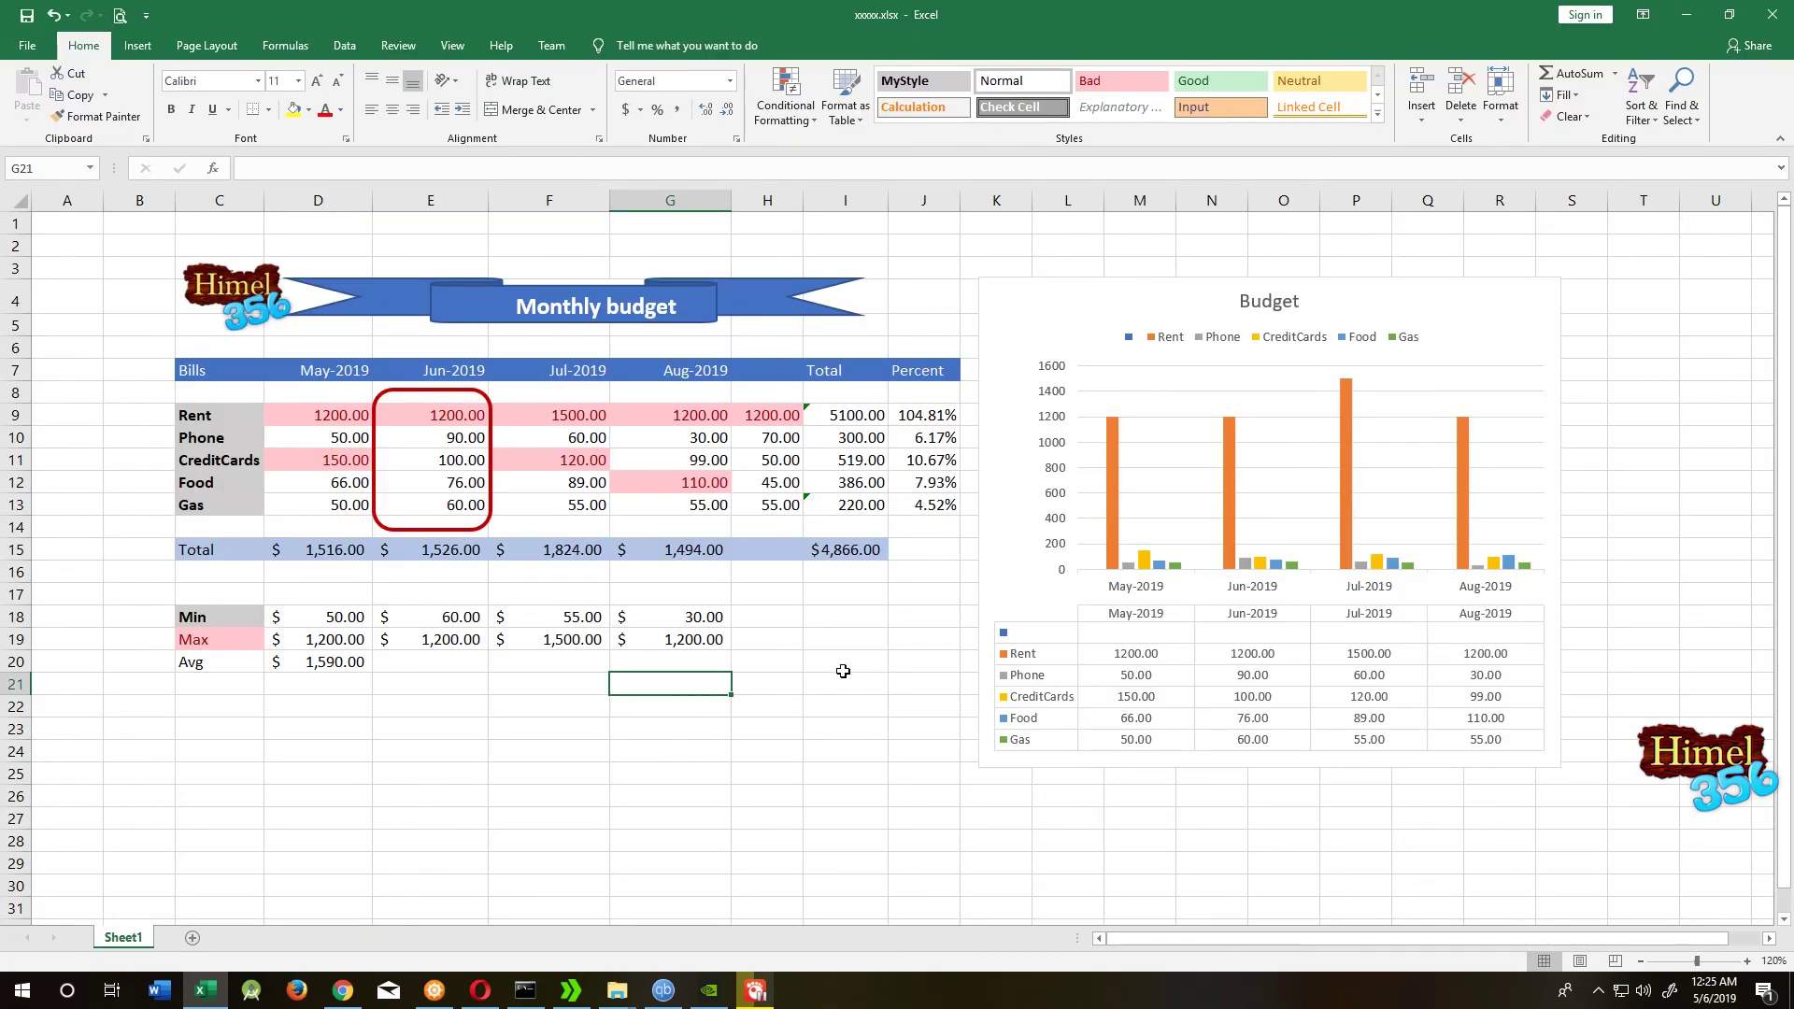